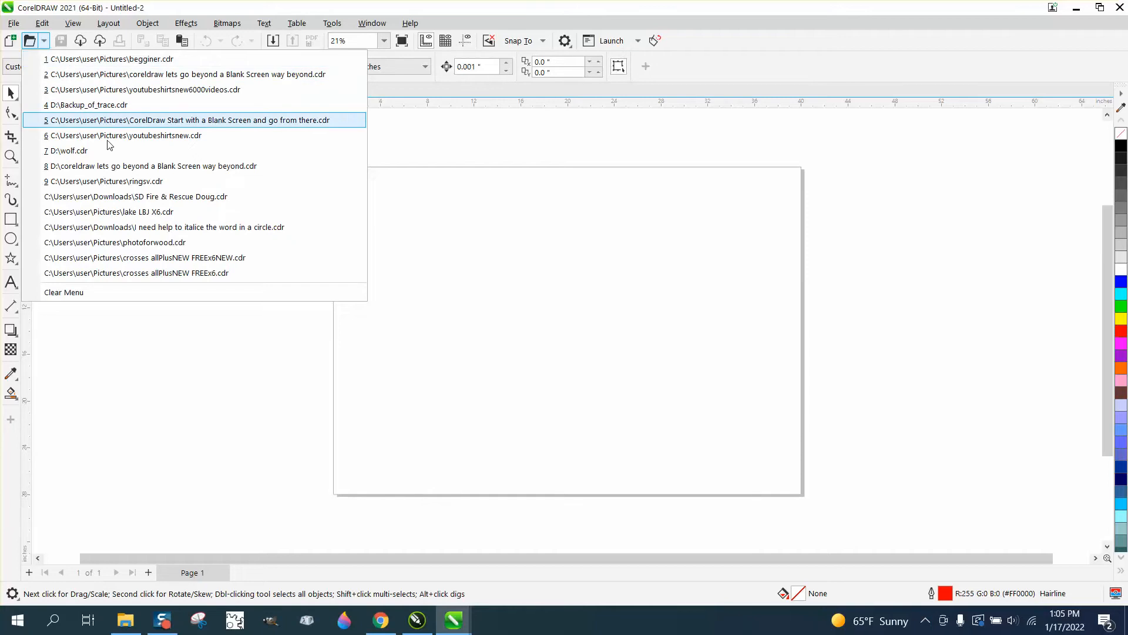
Dismiss the recent files list and draw a rectangle about 10.46 by 6.59 inches in the upper left area of the page
left_click(250, 372)
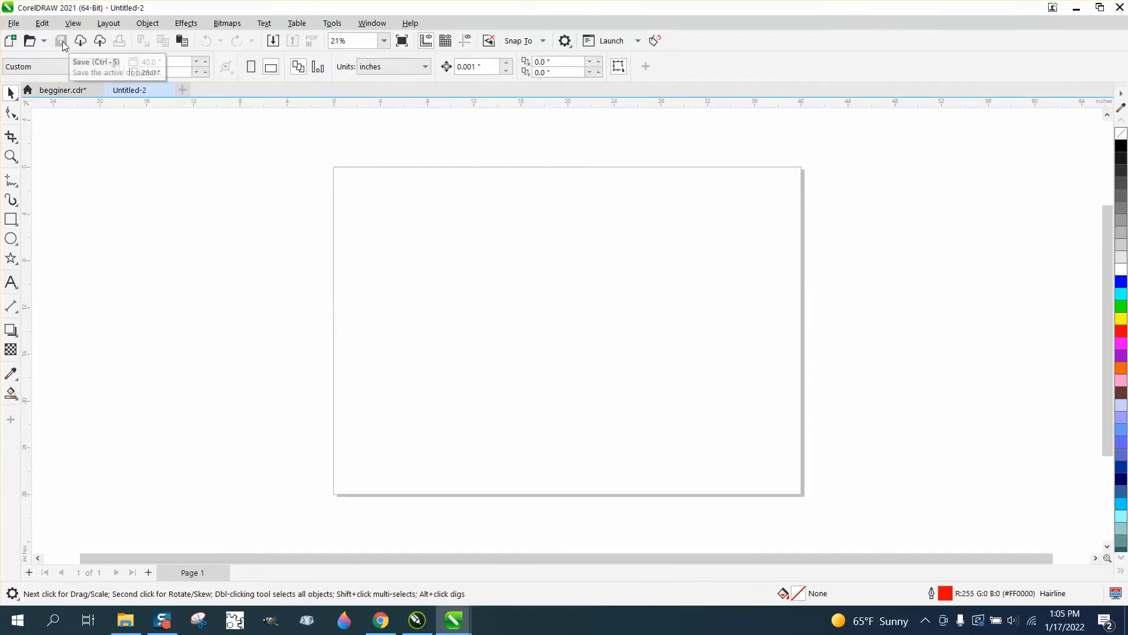
left_click(10, 219)
left_click_drag(413, 227, 535, 304)
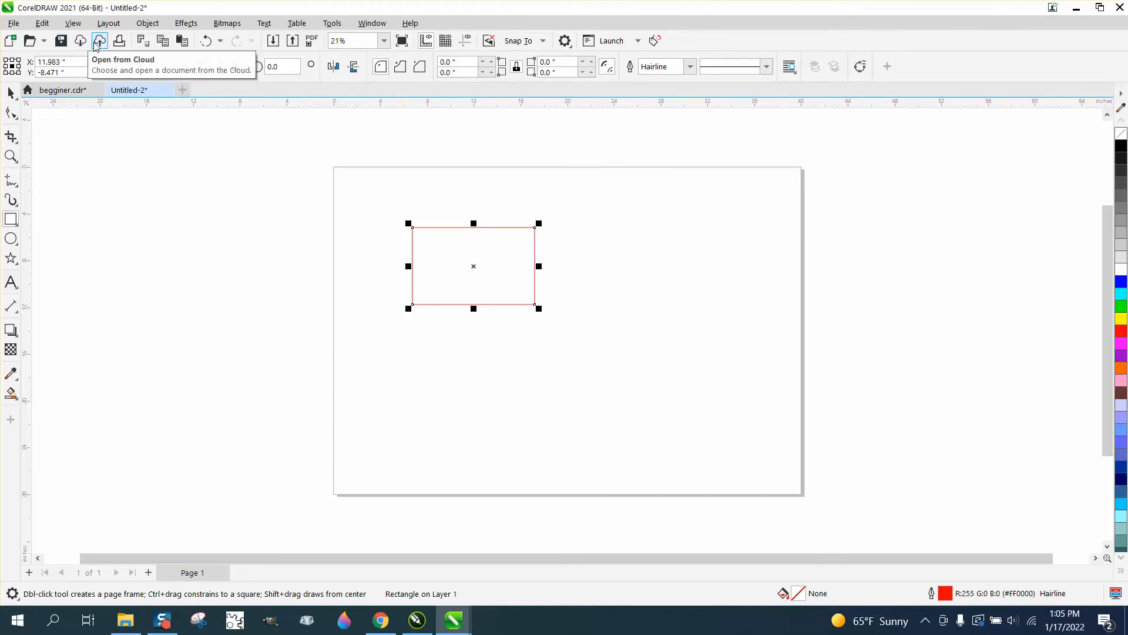
Copy and paste the rectangle, move the copy to the right, and undo the move
left_click(165, 47)
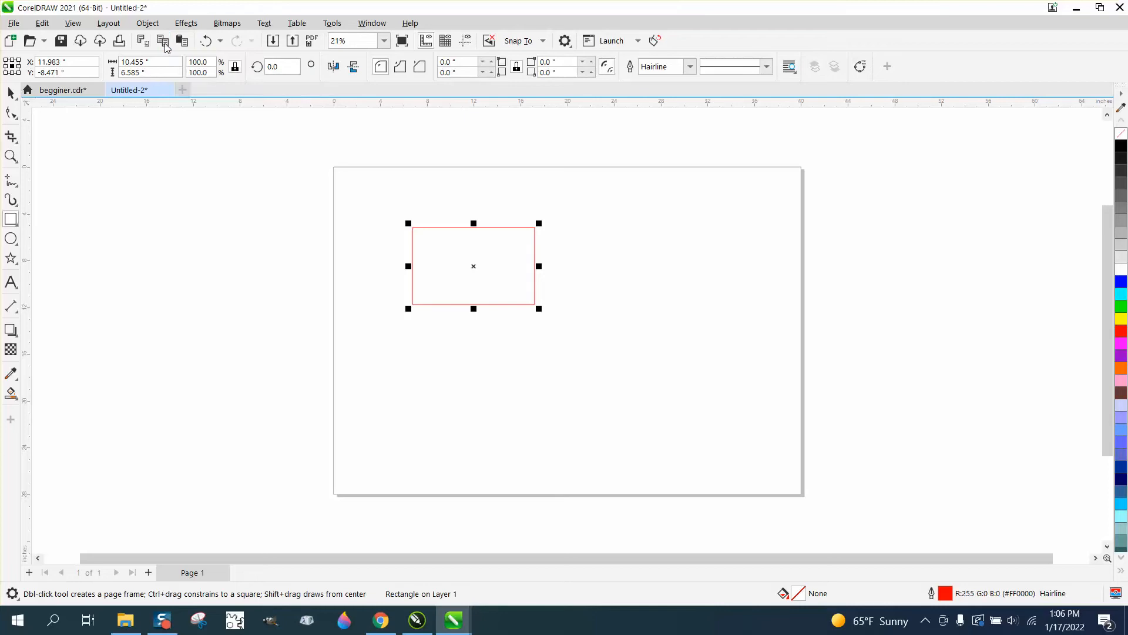
left_click(183, 45)
left_click_drag(475, 274, 576, 290)
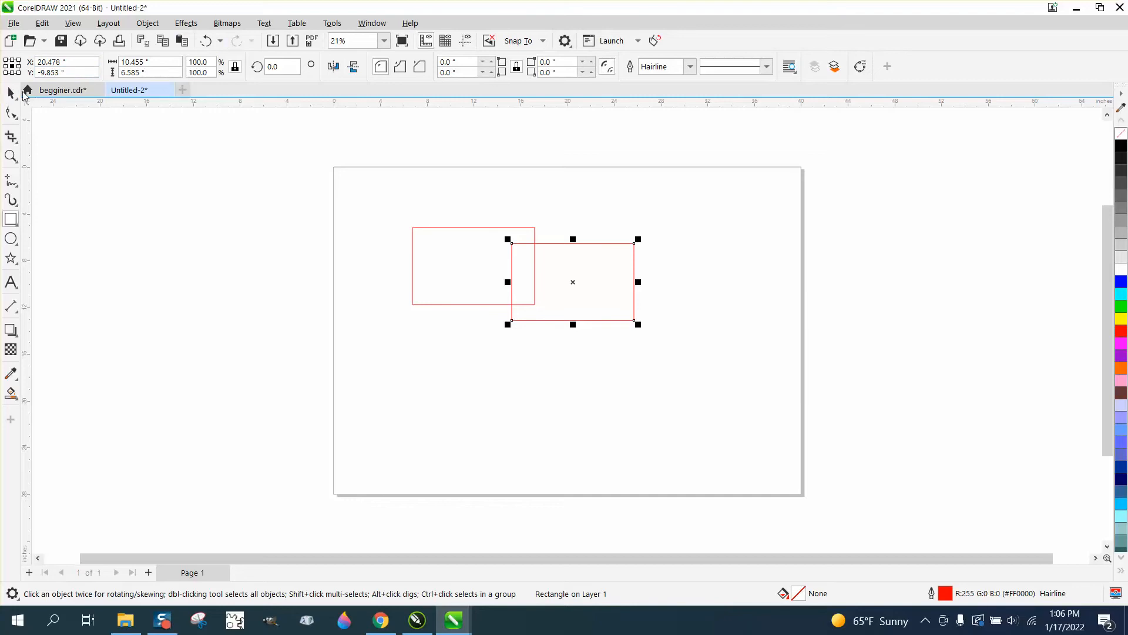
left_click(208, 43)
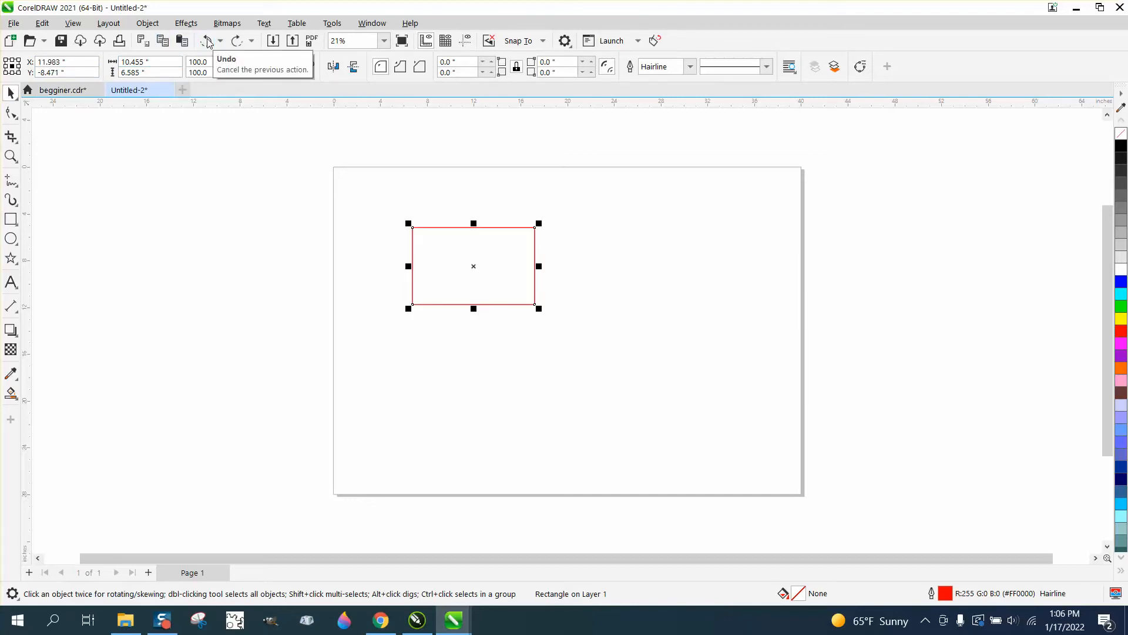
left_click(221, 43)
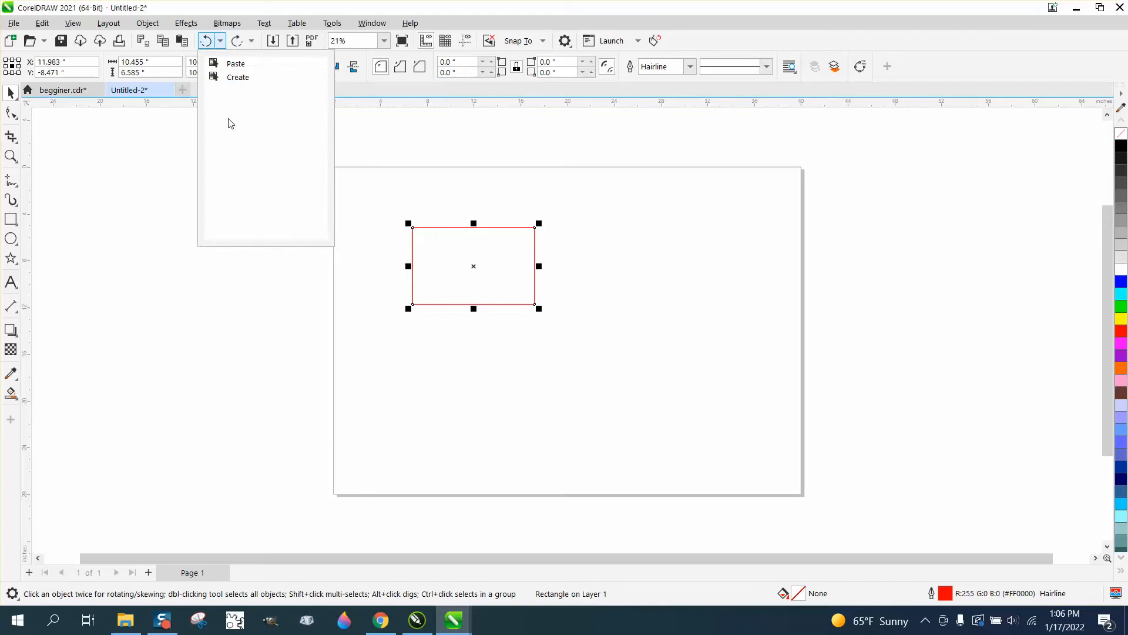
Draw five circles of different sizes on and beside the page, including one about 8.85 inches and one about 1.96 inches wide
left_click(13, 222)
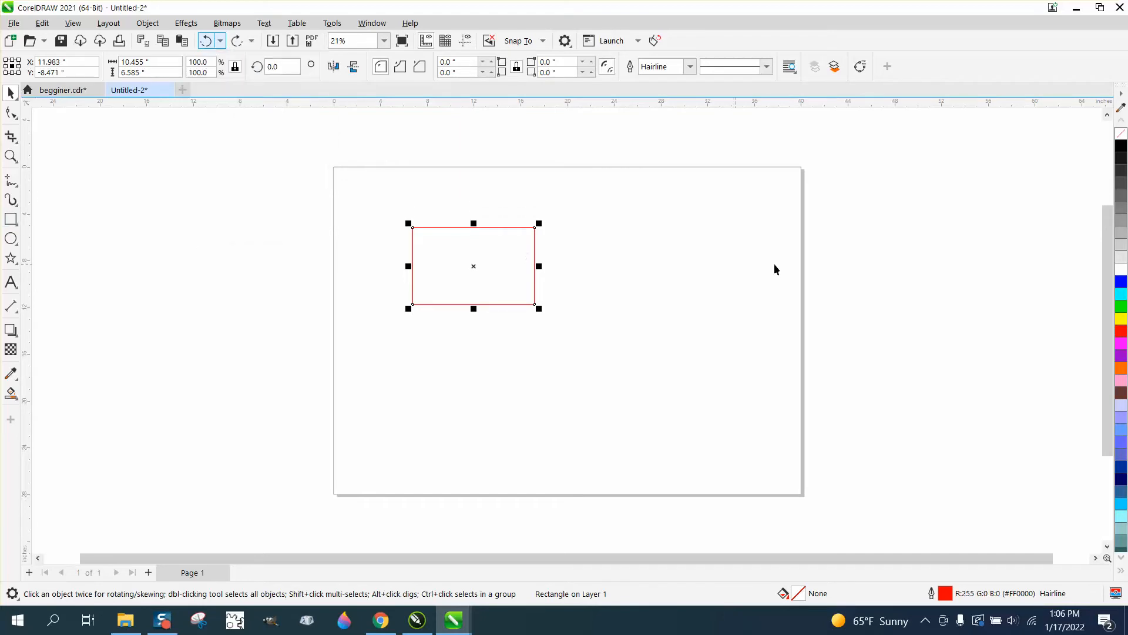
left_click(11, 238)
left_click_drag(629, 263, 546, 346)
left_click_drag(706, 382, 582, 503)
left_click_drag(452, 385, 349, 488)
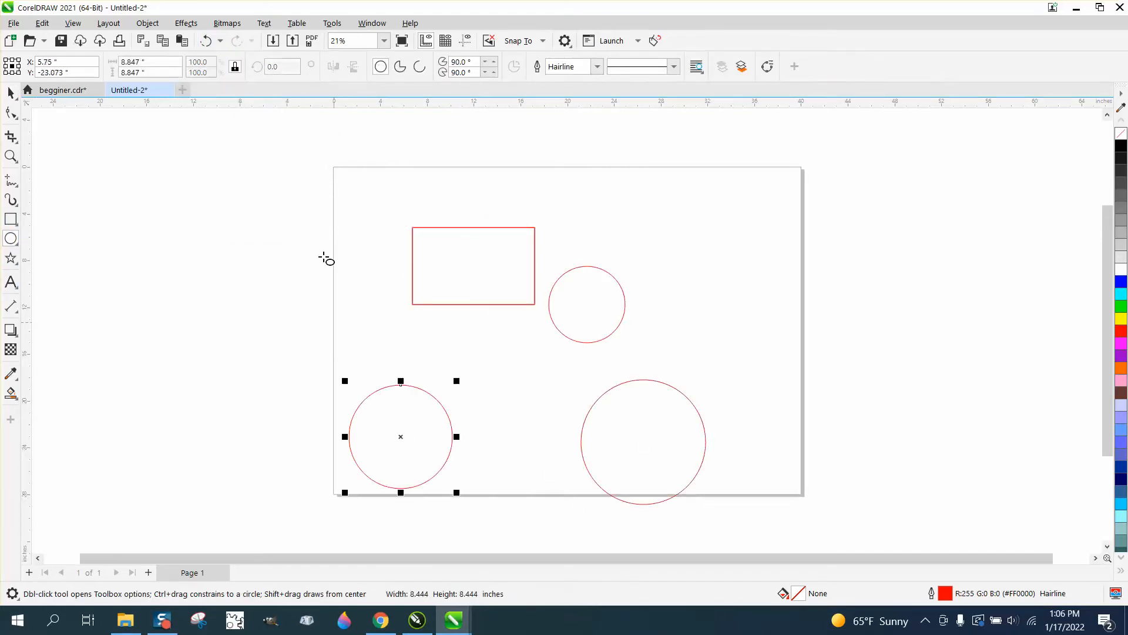
left_click_drag(316, 230, 221, 326)
left_click_drag(345, 188, 322, 210)
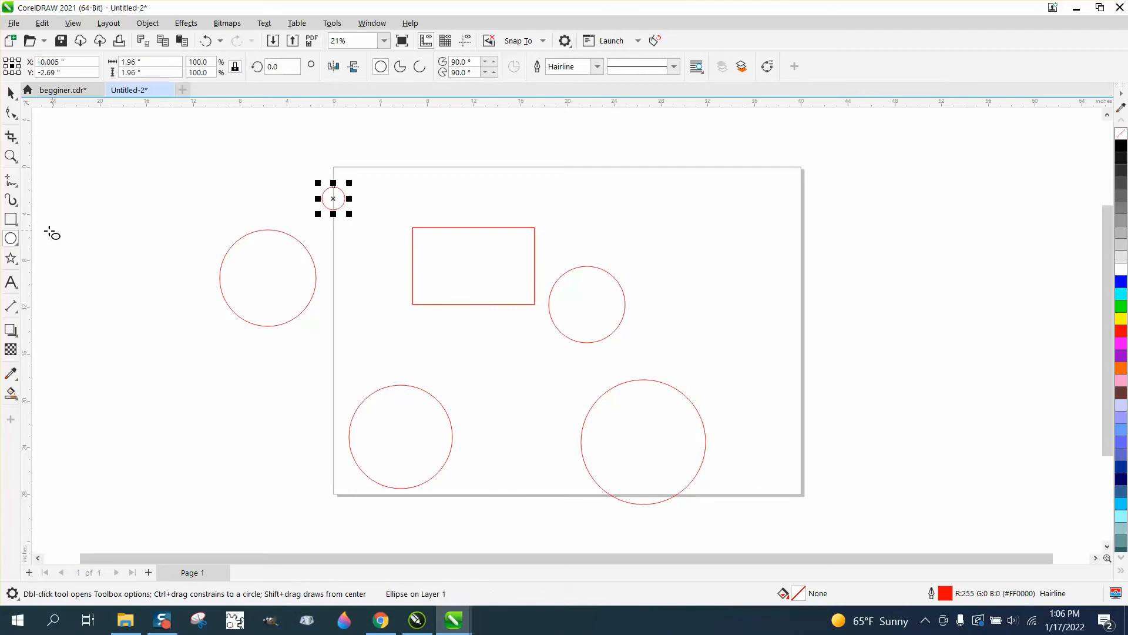
Draw two five-pointed stars to the right of the rectangle, the smaller about 3.06 by 2.91 inches
left_click(11, 258)
left_click_drag(794, 237, 727, 300)
left_click_drag(691, 197, 647, 239)
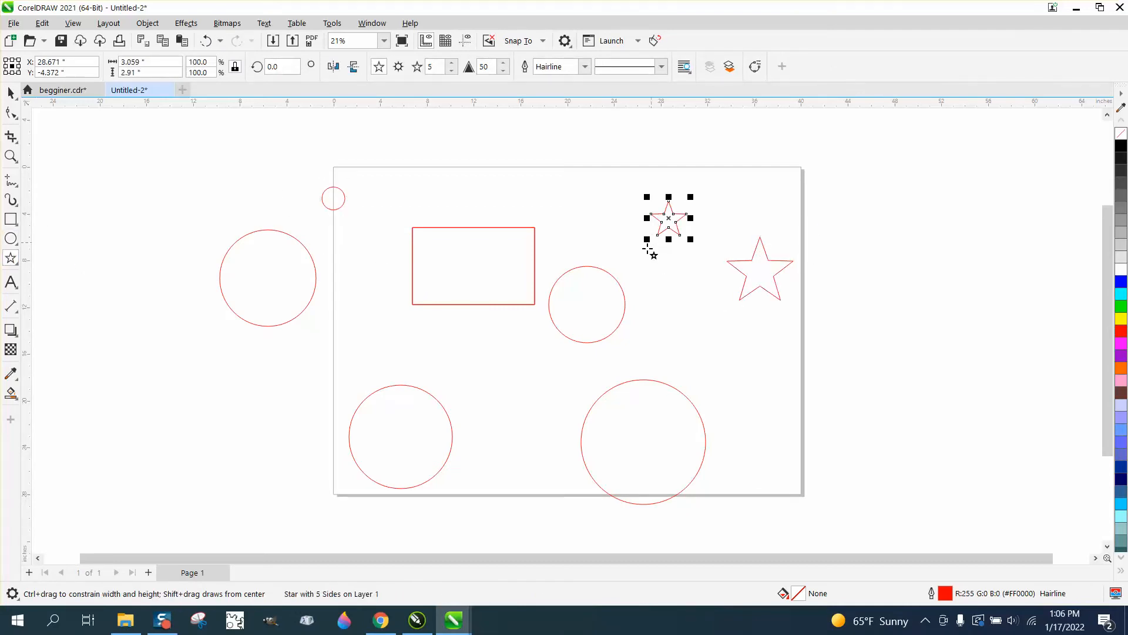
left_click(11, 92)
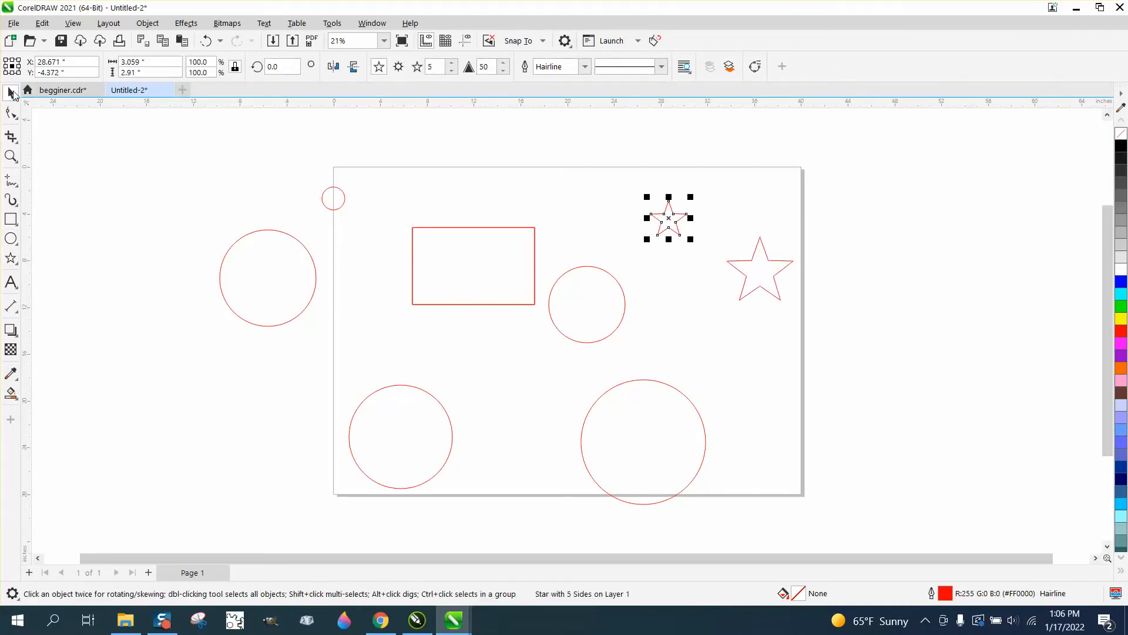
Undo everything back to the first creation in the undo history, and redo the rectangle's creation
left_click(220, 41)
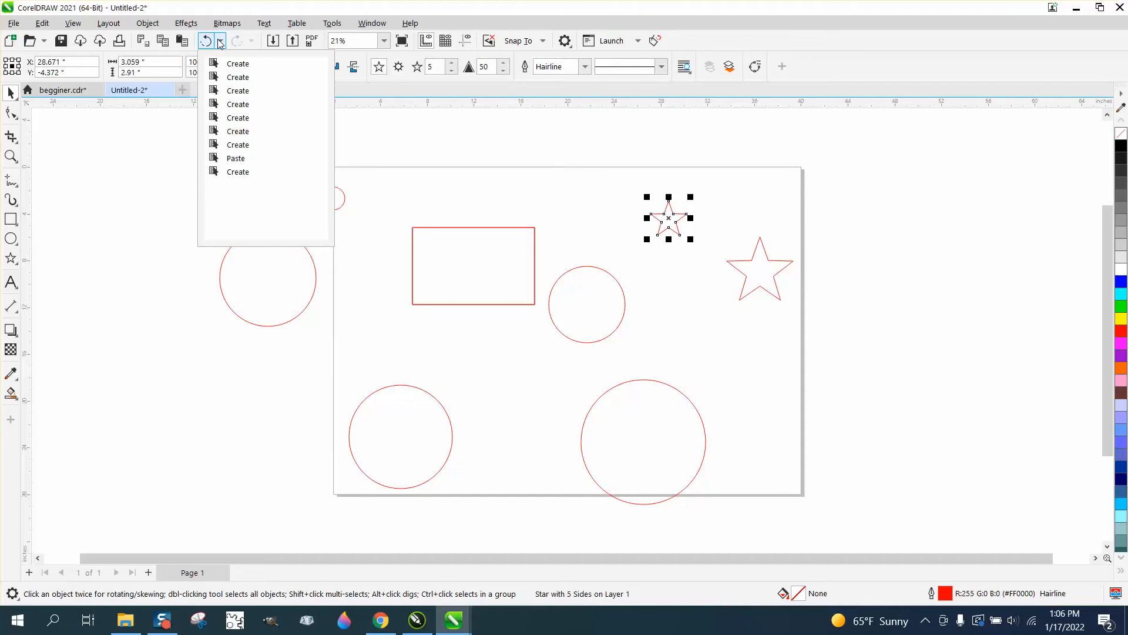
left_click(239, 172)
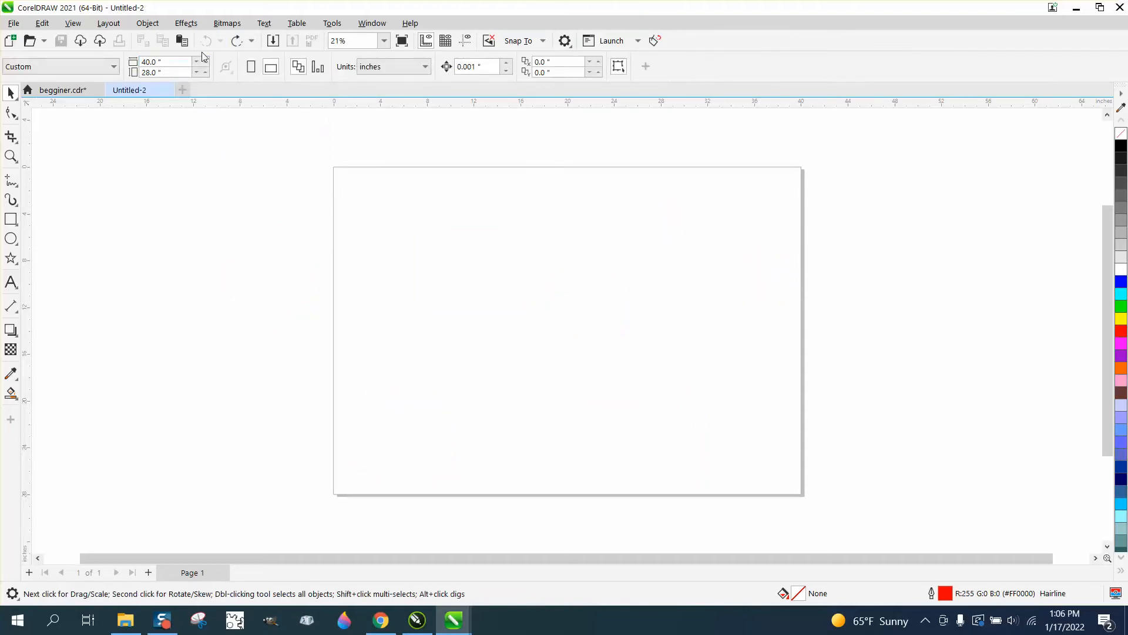
left_click(236, 41)
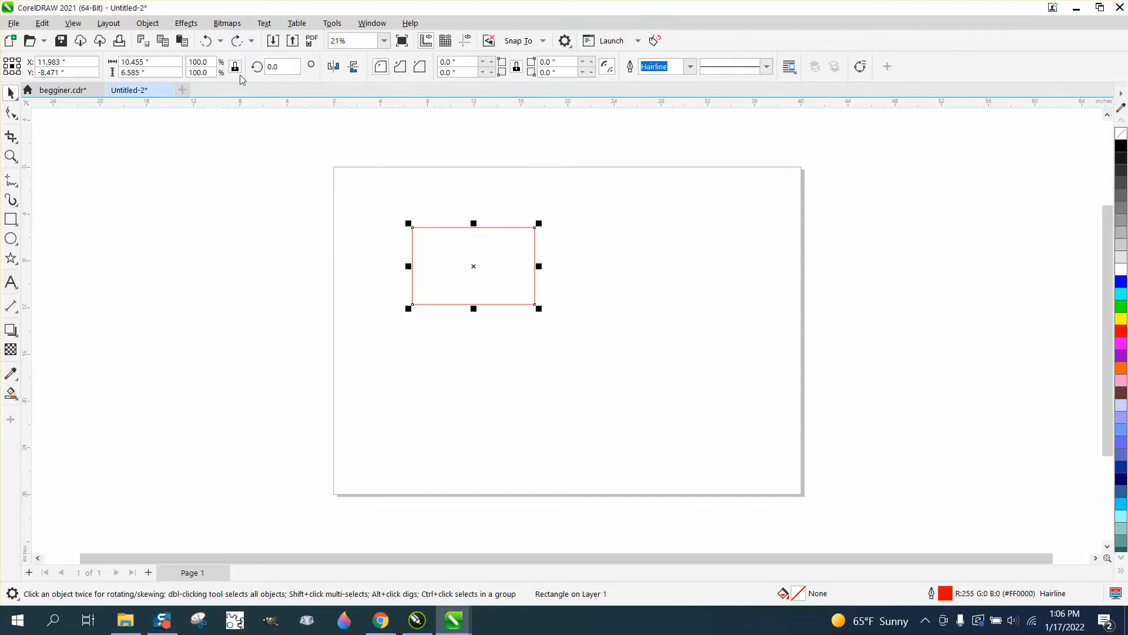
Review the lists of undoable and redoable actions
left_click(220, 41)
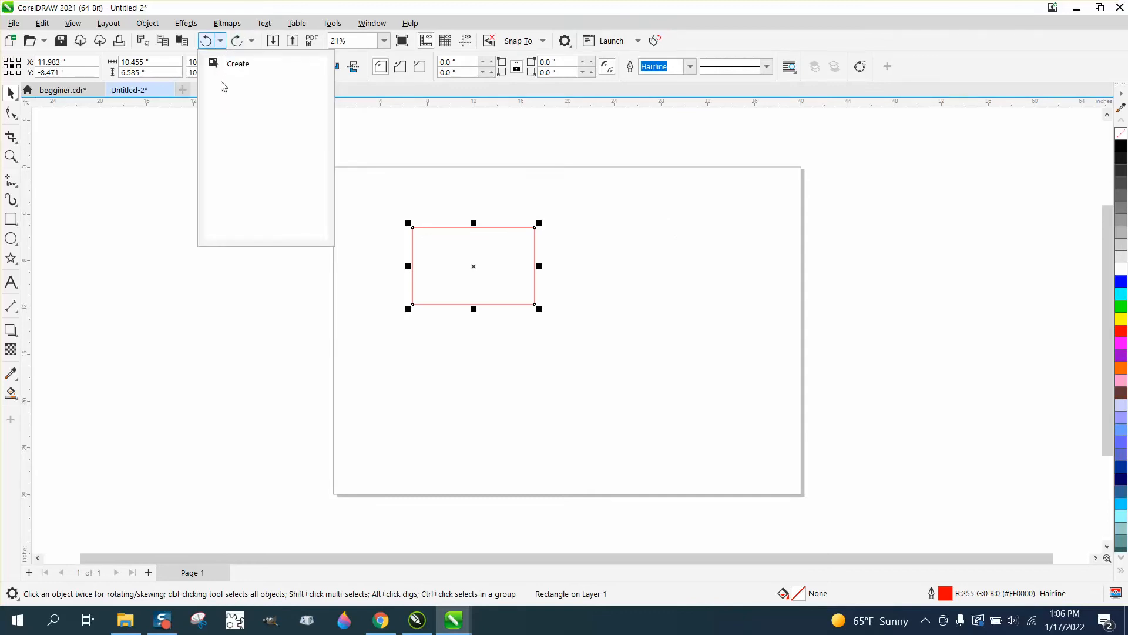
left_click(252, 42)
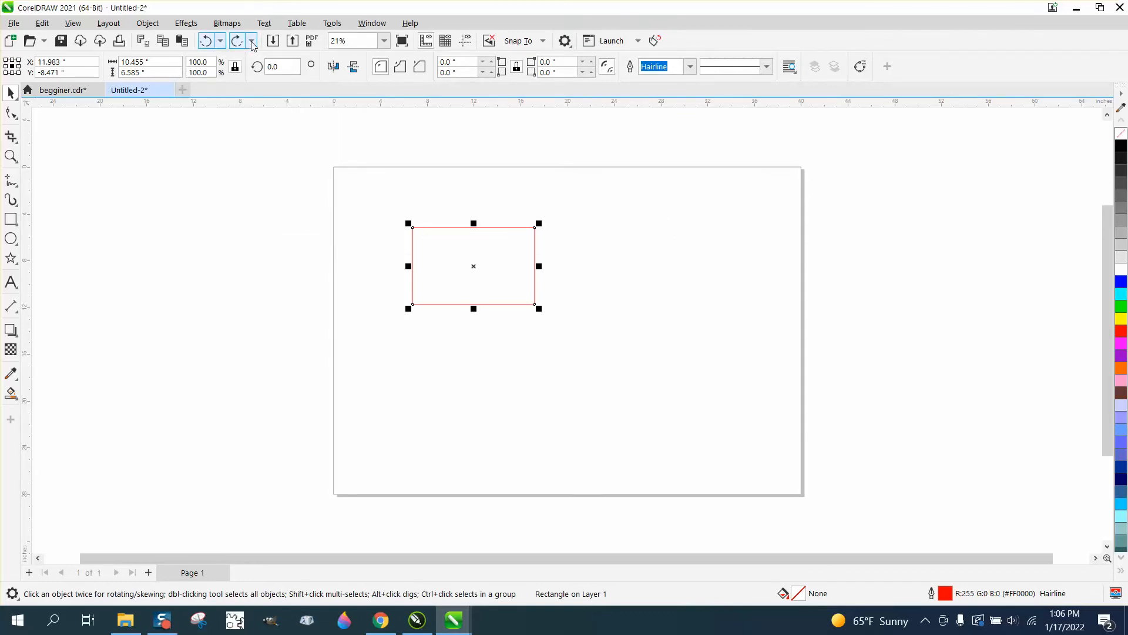
left_click(252, 43)
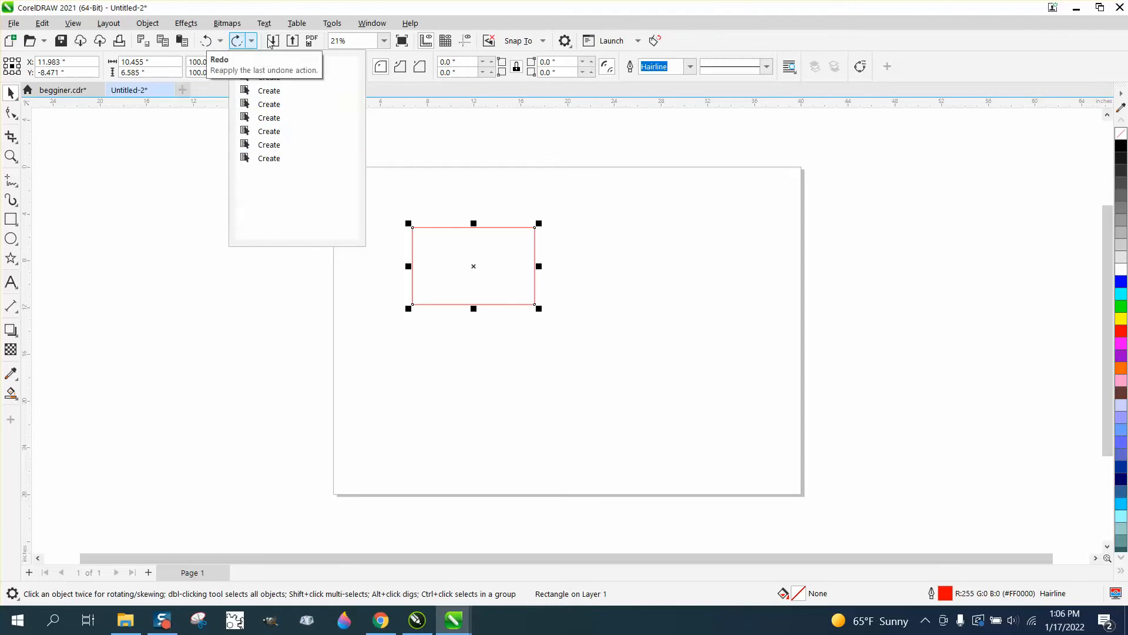
left_click(389, 148)
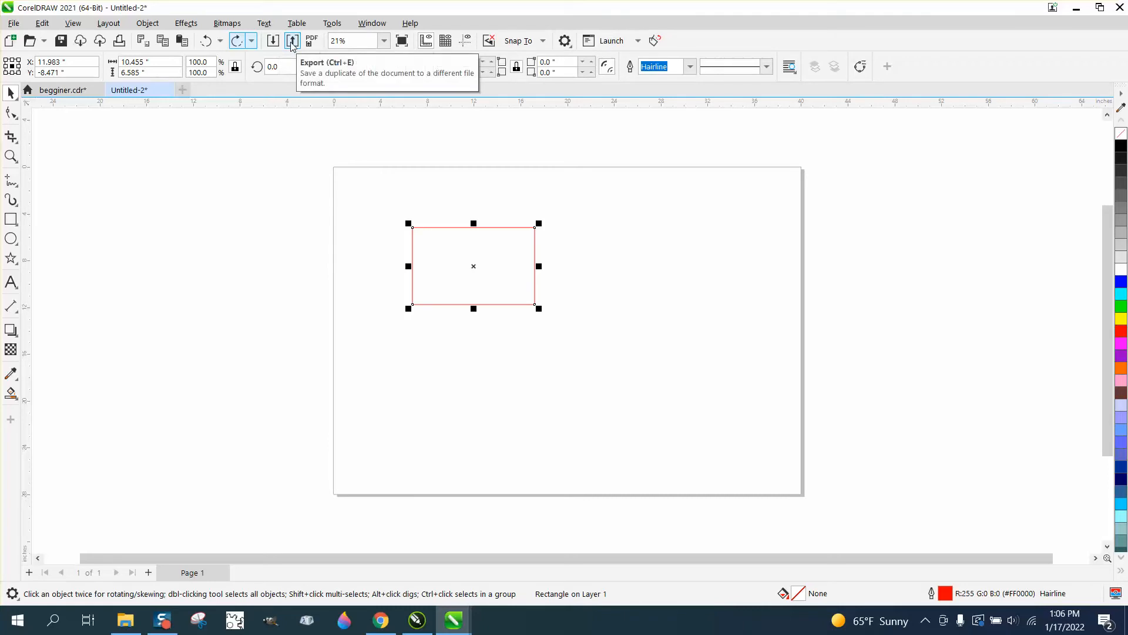
Open the Publish to PDF dialog and close it without saving
left_click(14, 23)
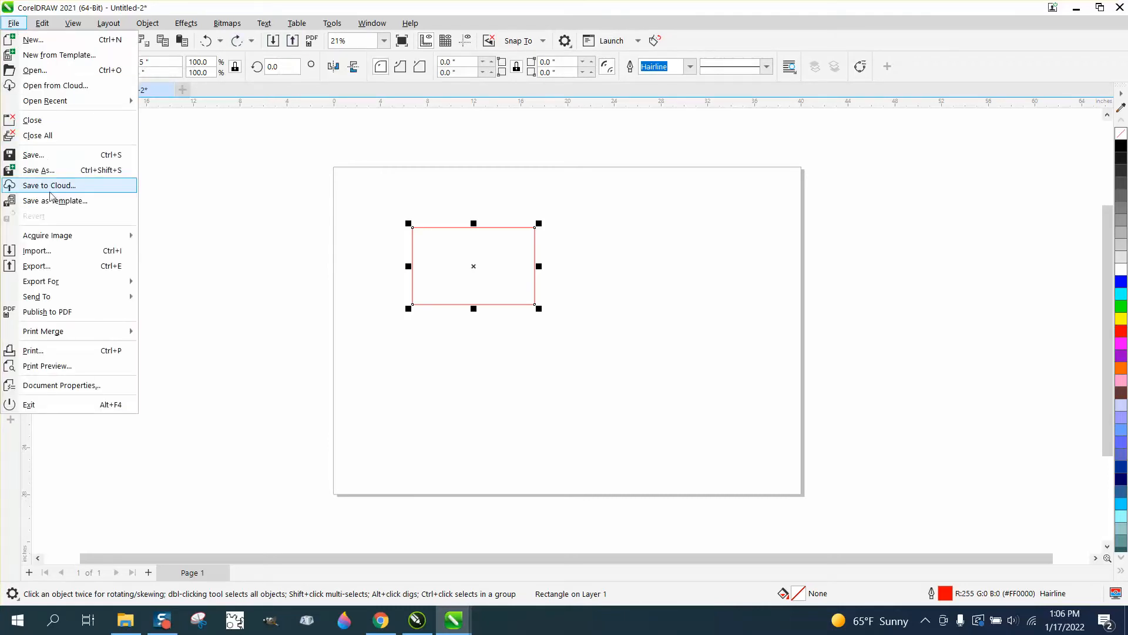
left_click(310, 47)
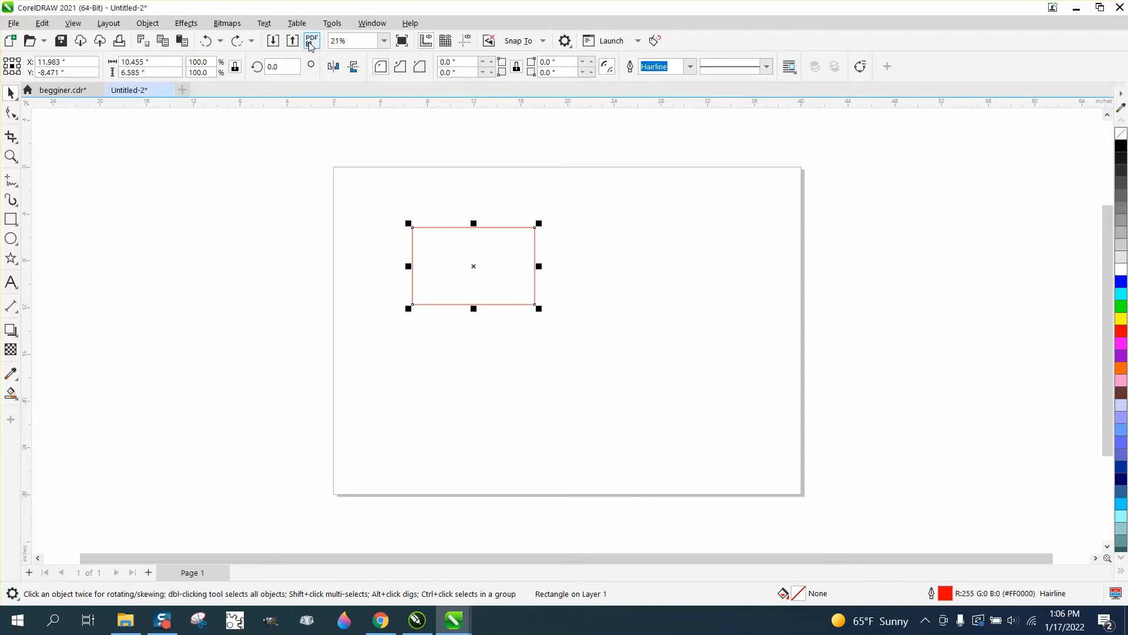
left_click(310, 43)
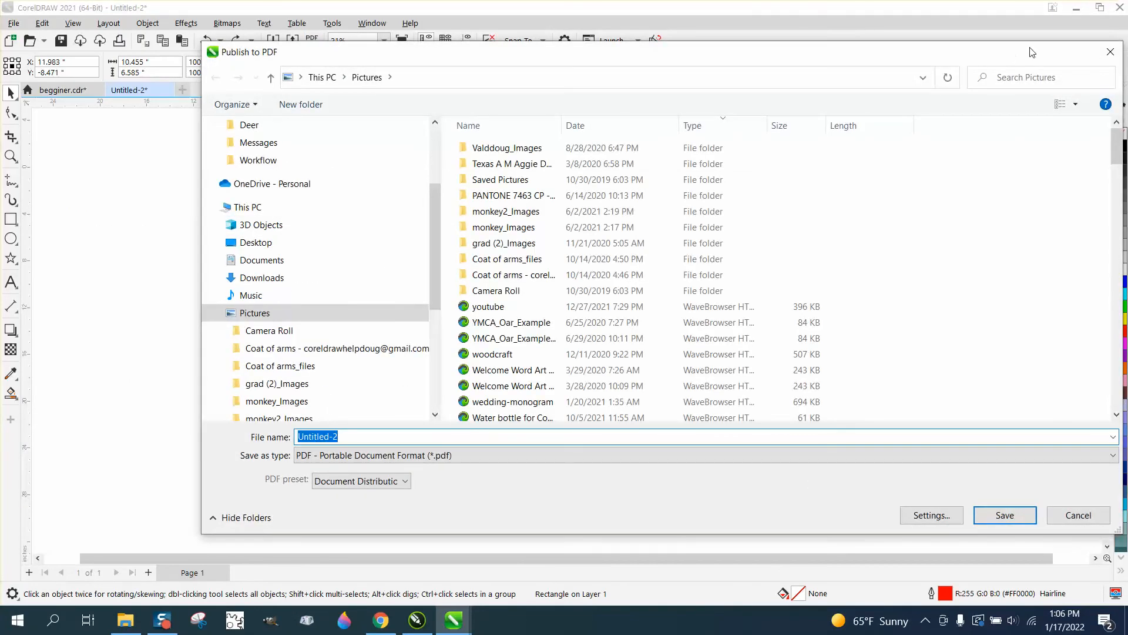
left_click(1110, 52)
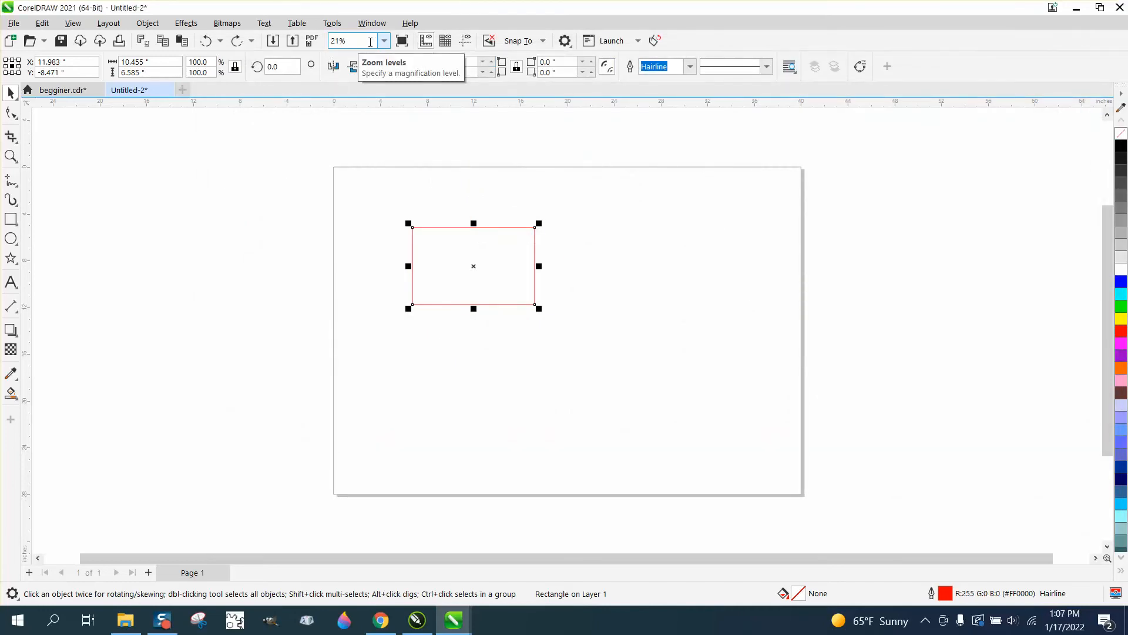
Zoom to the page, the selected rectangle and the page width, and zoom back out to show the whole page
left_click(384, 41)
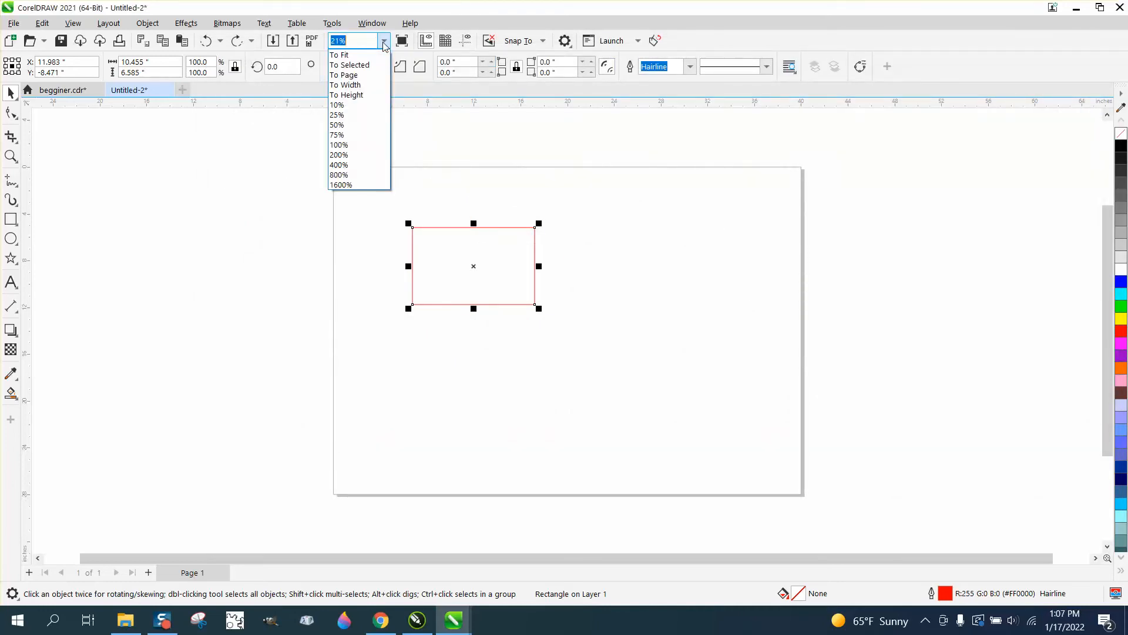
left_click(354, 75)
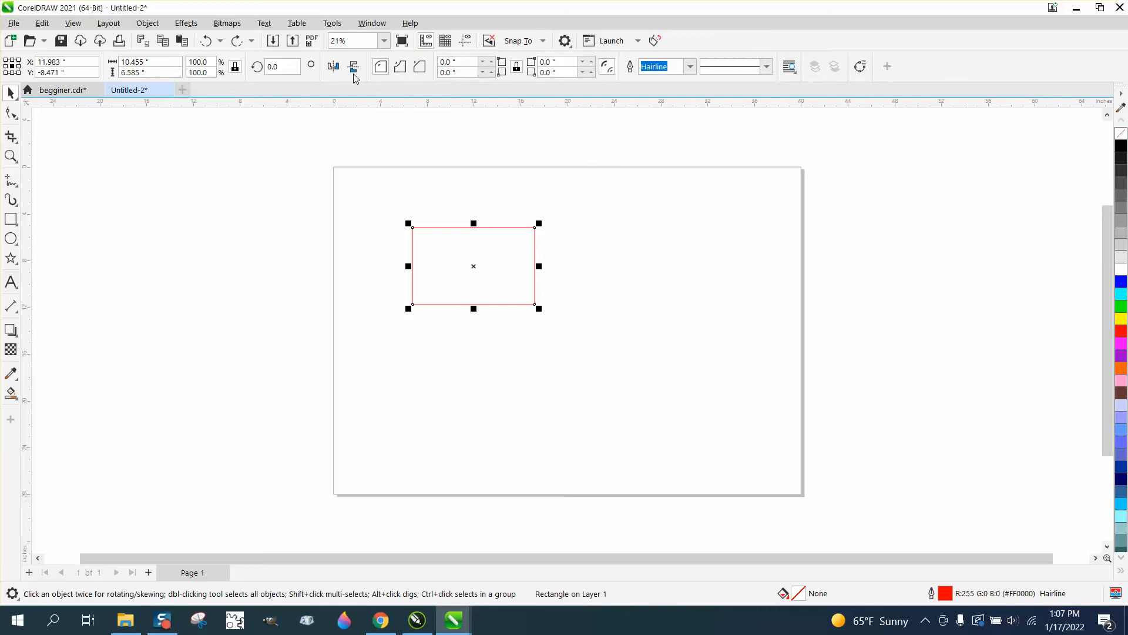
left_click(385, 41)
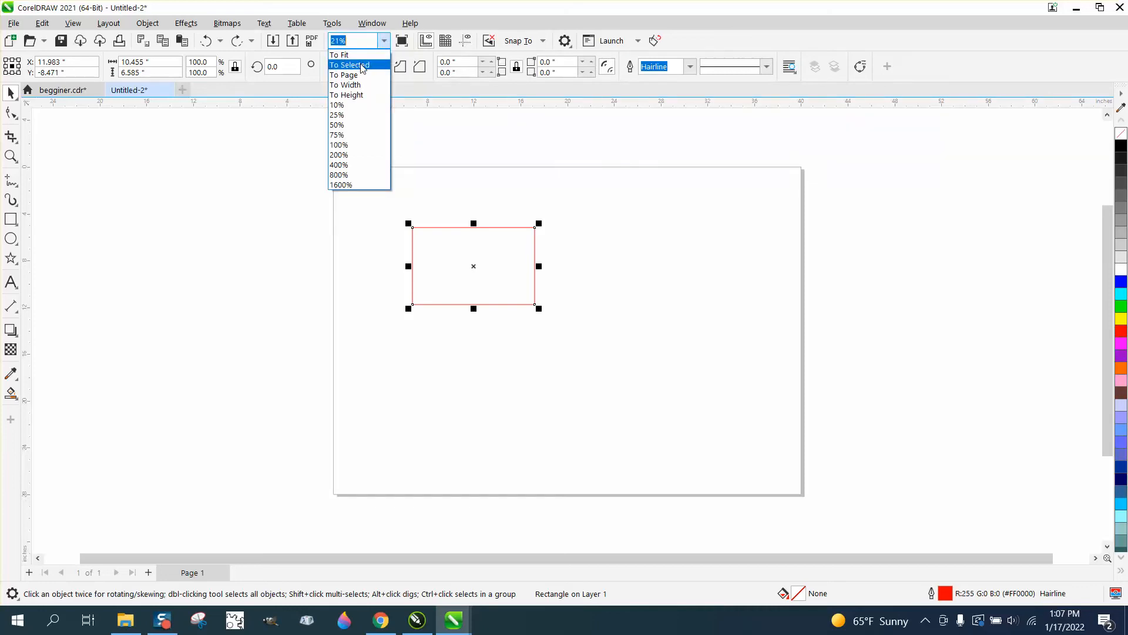
left_click(362, 65)
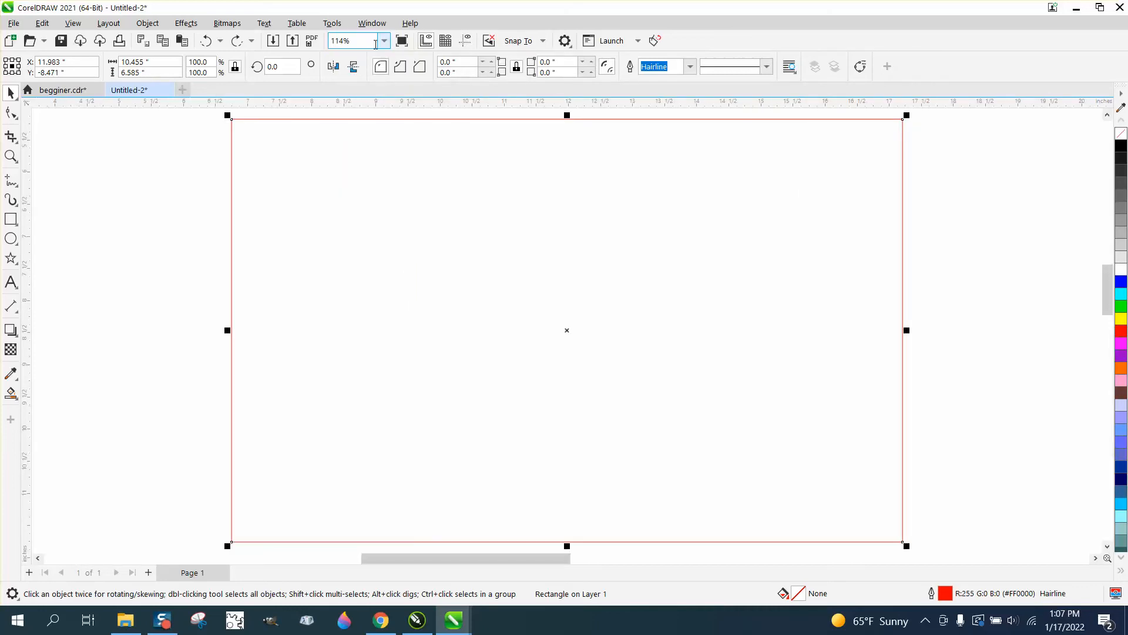
left_click(385, 42)
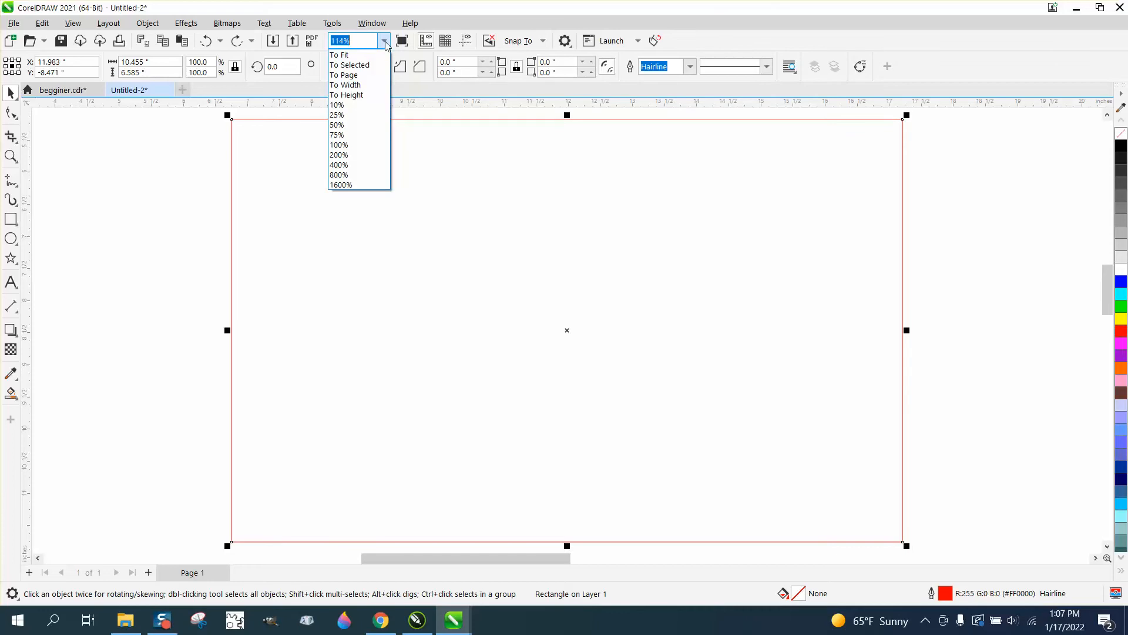
left_click(355, 86)
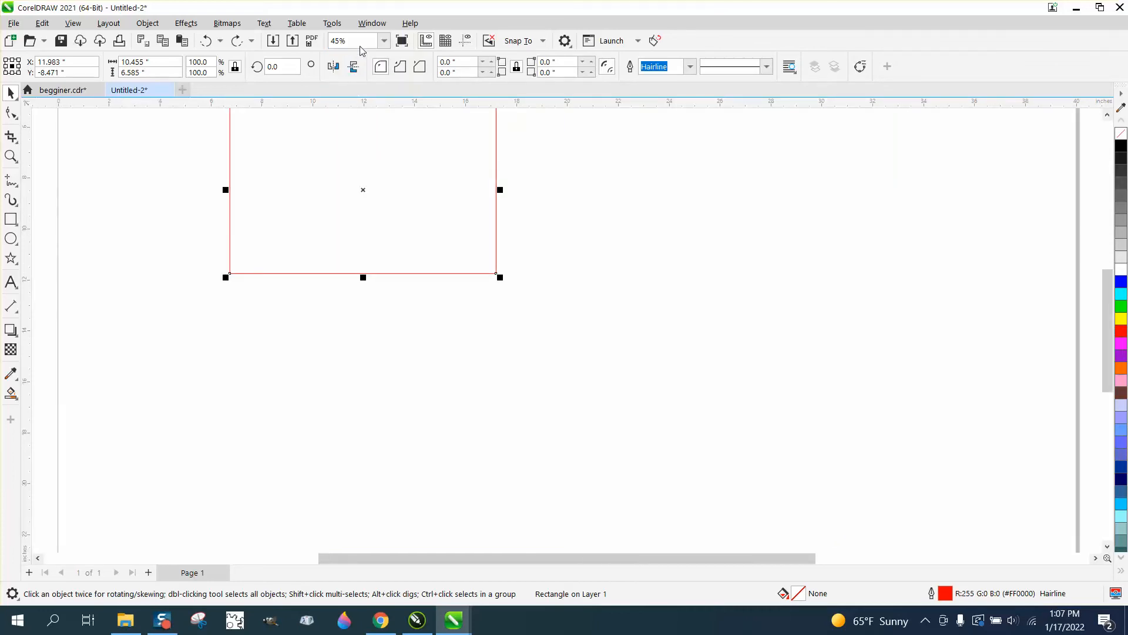
scroll(457, 221, "down", 3)
scroll(473, 232, "down", 2)
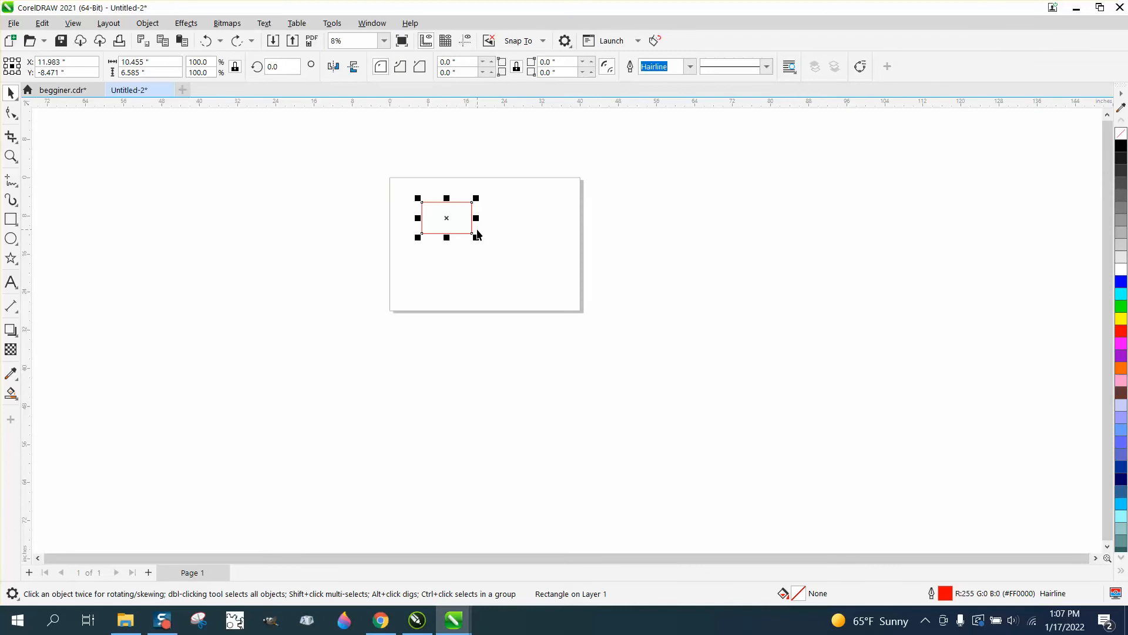
scroll(443, 171, "up", 3)
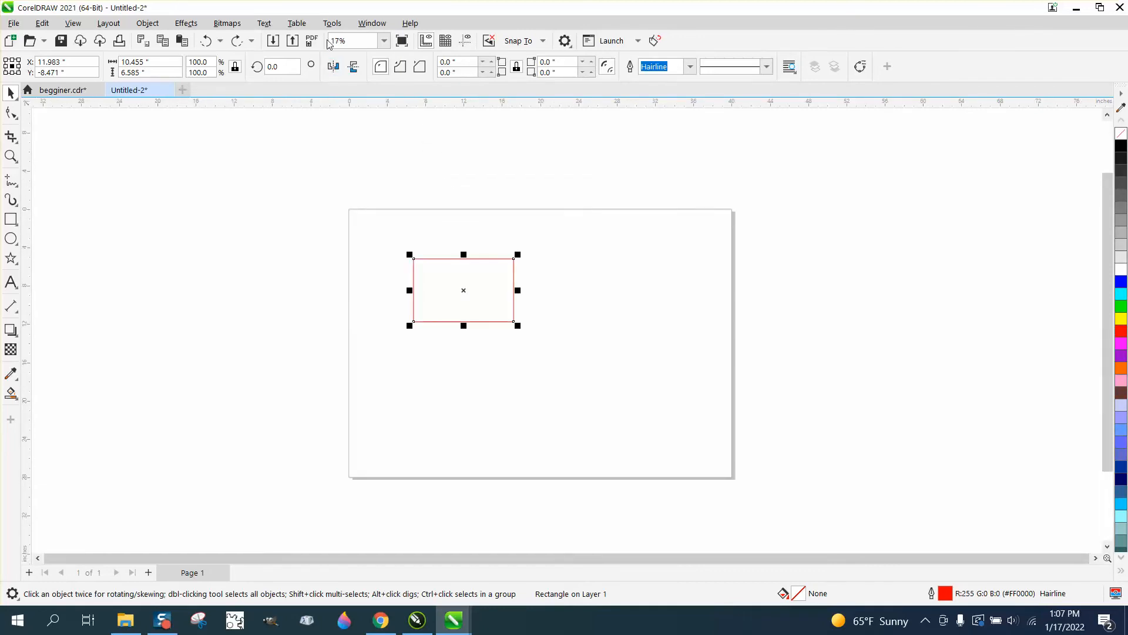
Hide and show the rulers again, and turn the document grid on and off
left_click(425, 42)
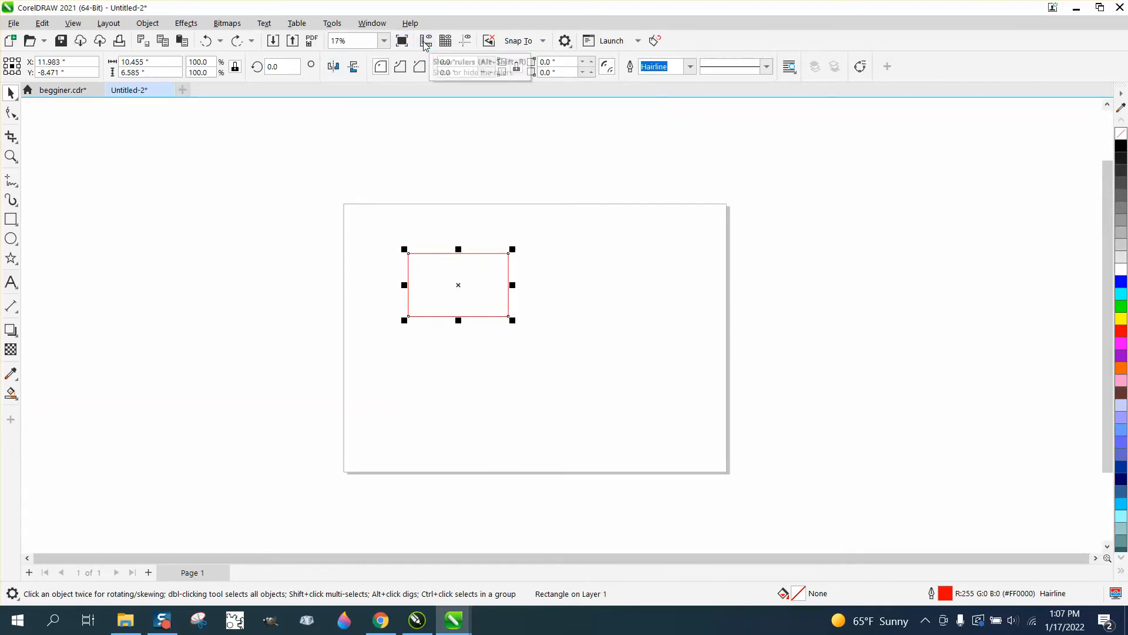
left_click(425, 43)
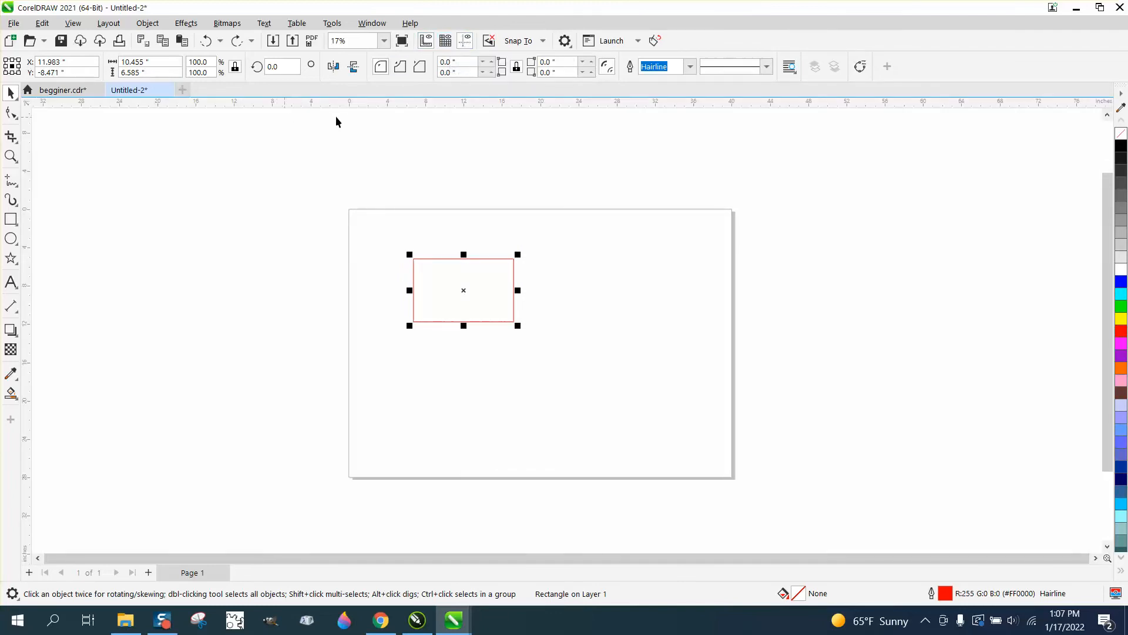
left_click(444, 41)
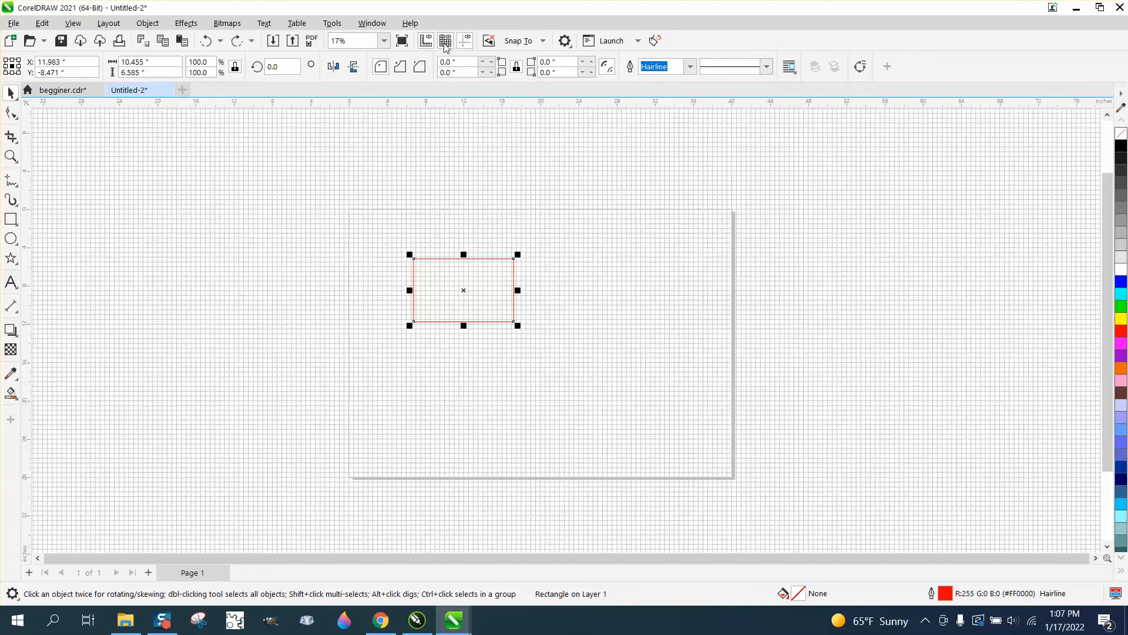
left_click(445, 42)
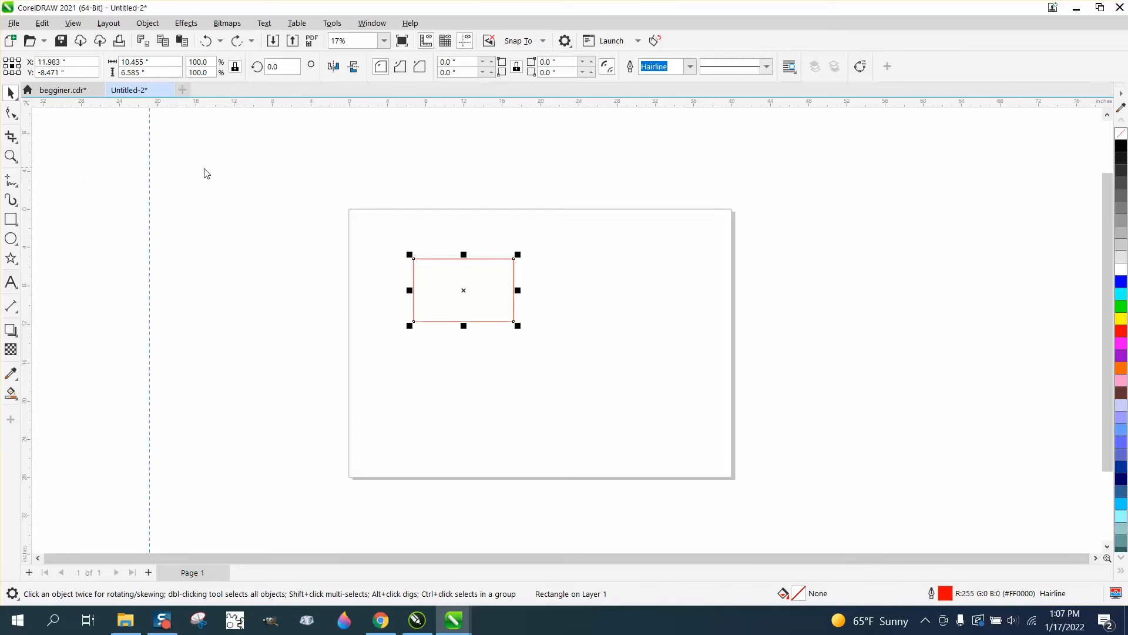
Place a vertical guideline left of the page and three horizontal guidelines, two above the page and one at about Y -1.05 inches
left_click_drag(204, 168, 286, 164)
left_click_drag(276, 104, 267, 171)
left_click_drag(310, 103, 311, 184)
left_click_drag(253, 105, 247, 219)
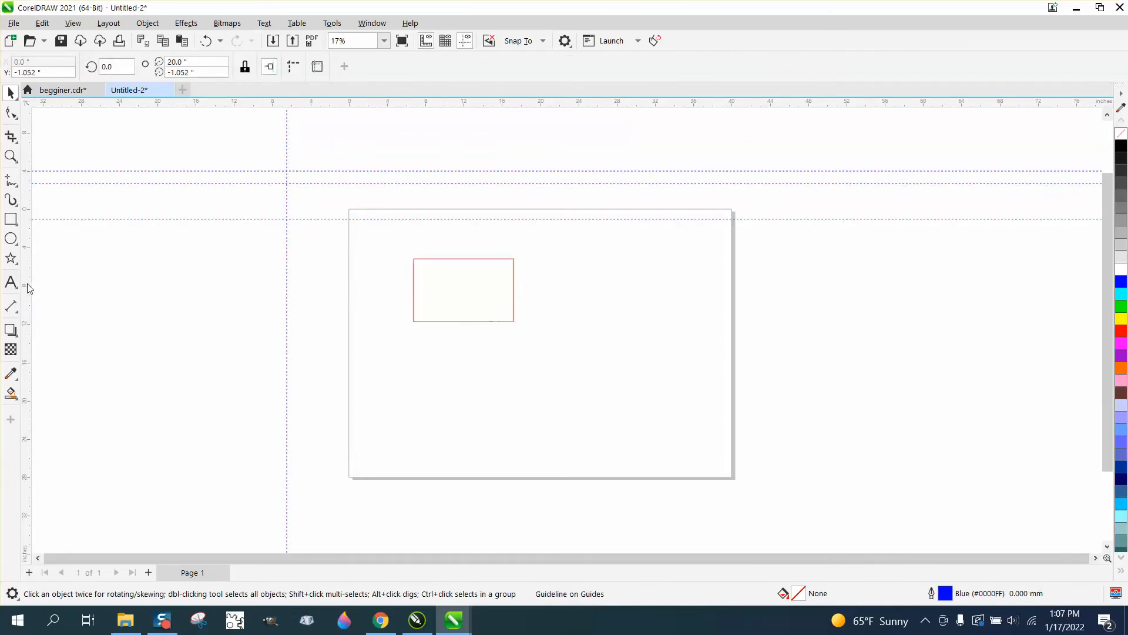
Place three more vertical guidelines outside the page's left edge, the last at about X -1.95 inches
left_click_drag(29, 288, 241, 292)
left_click_drag(27, 274, 319, 286)
left_click_drag(28, 272, 331, 307)
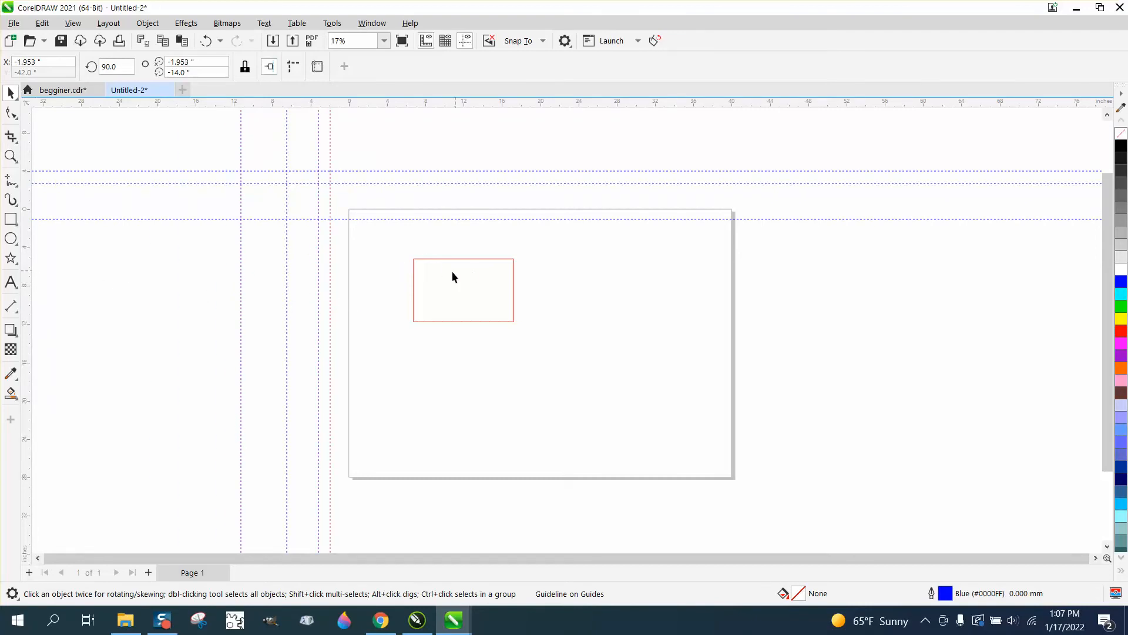
Hide the guidelines, show them again, and leave them hidden
left_click(466, 41)
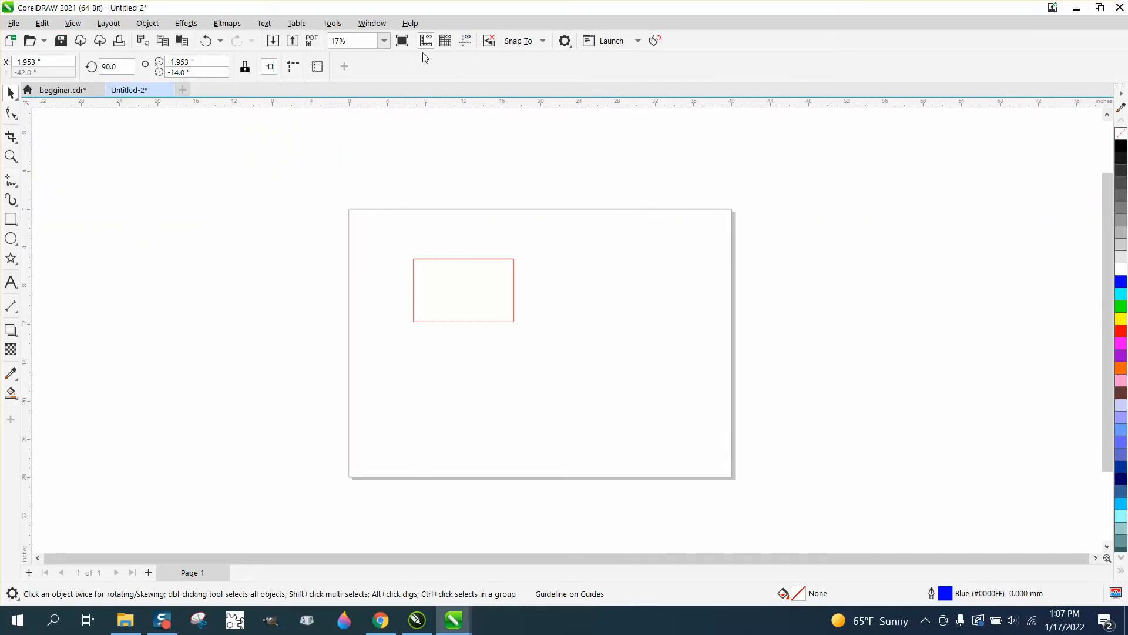
left_click(464, 42)
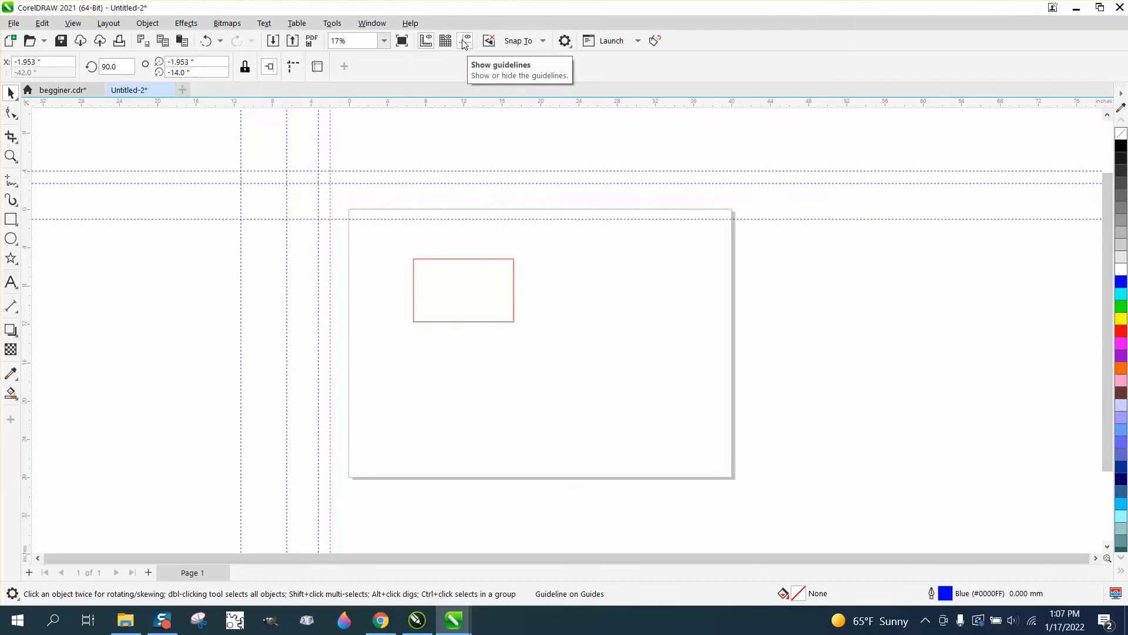
left_click(464, 43)
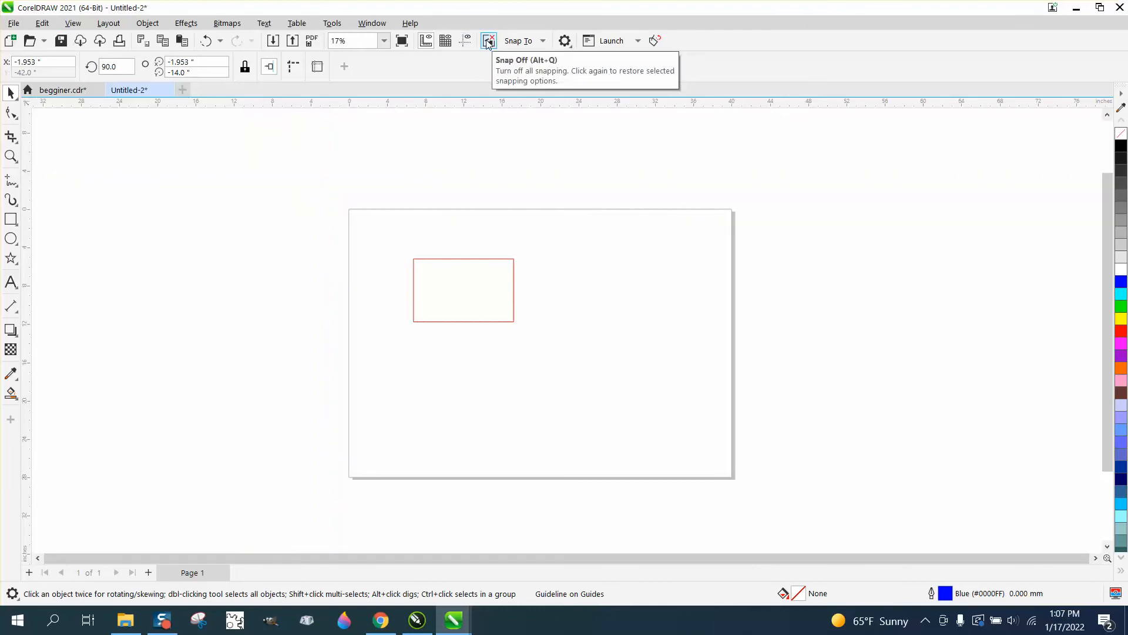
Check the Snap To options, and move the red rectangle so its top-left corner snaps to the page's top-left corner
left_click(541, 40)
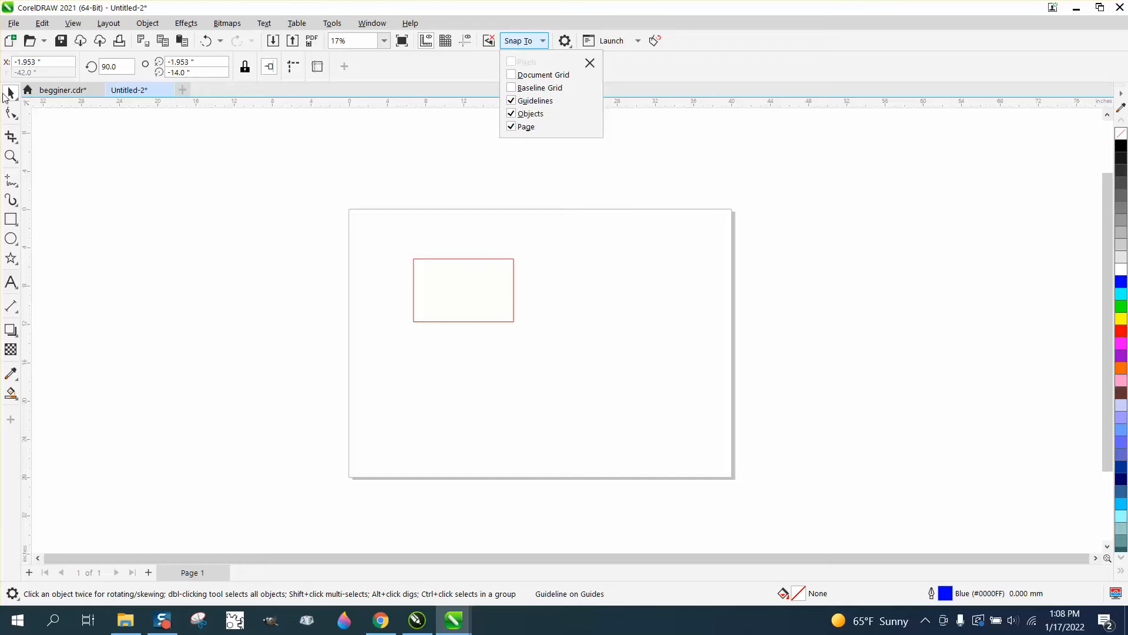
left_click(409, 265)
left_click(418, 266)
left_click_drag(414, 261, 350, 211)
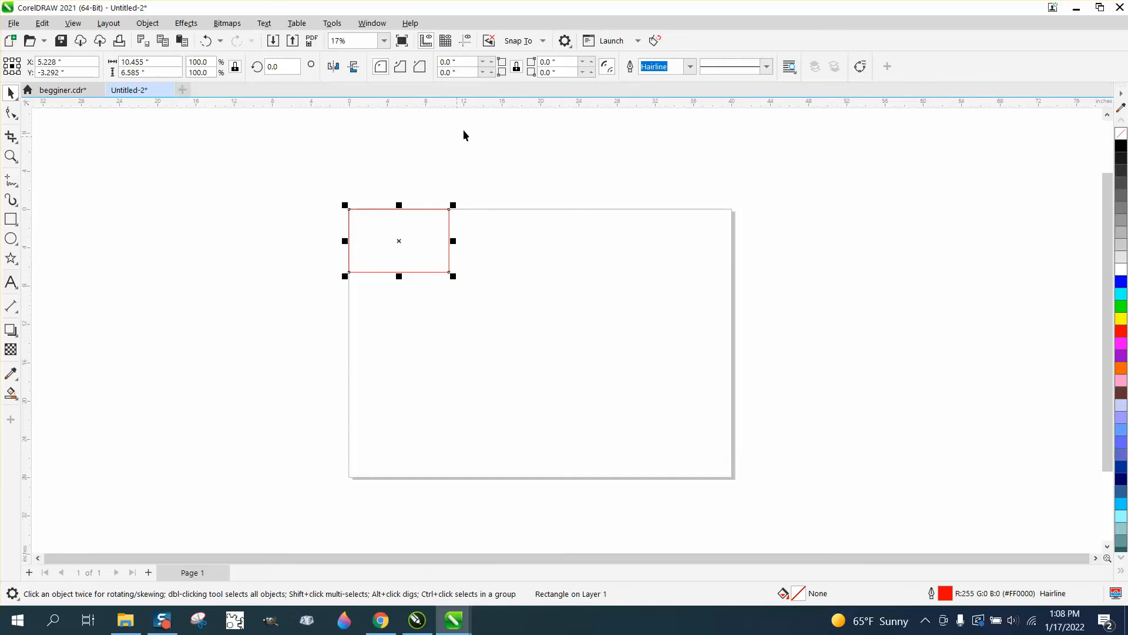
Look through the Options choices and the list of Corel applications available to launch, without choosing any
left_click(570, 46)
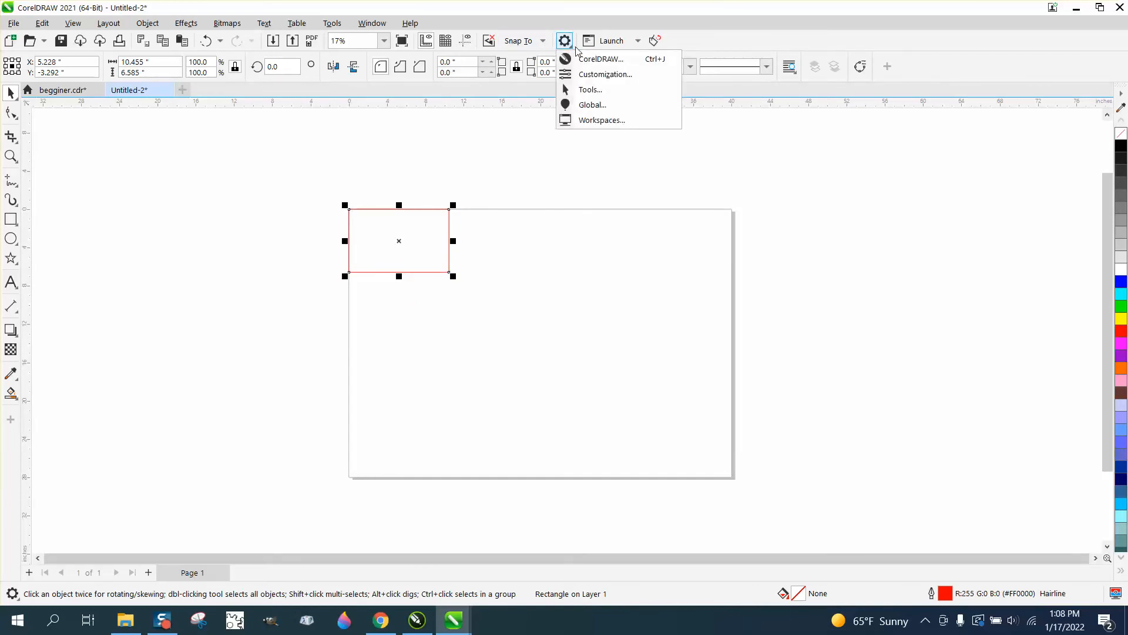
left_click(574, 47)
left_click(573, 47)
left_click(574, 47)
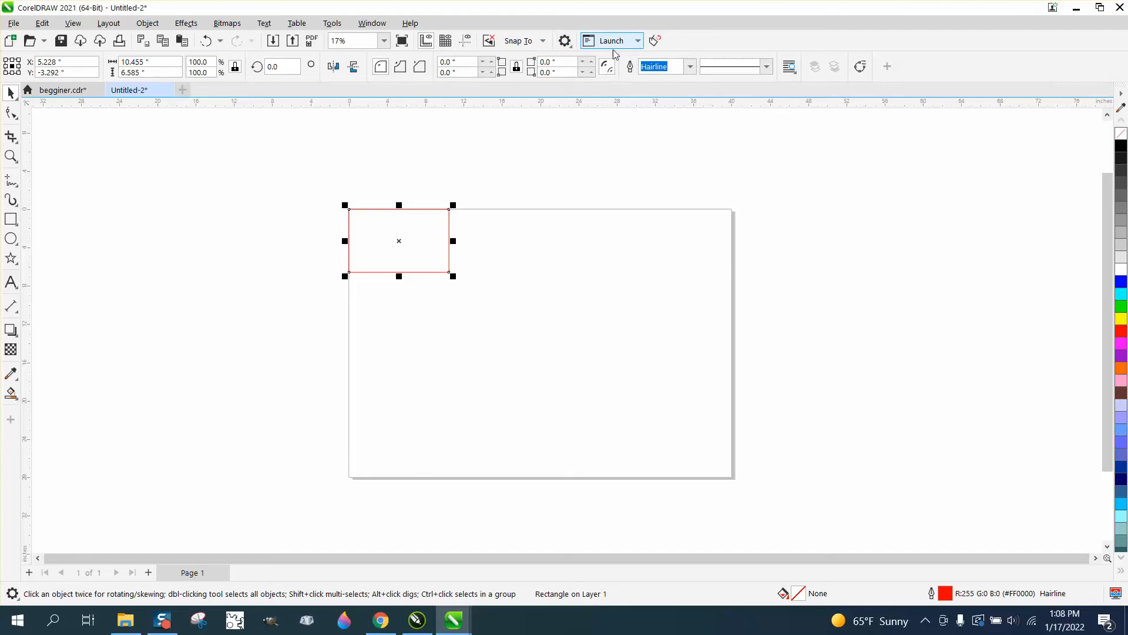
left_click(573, 47)
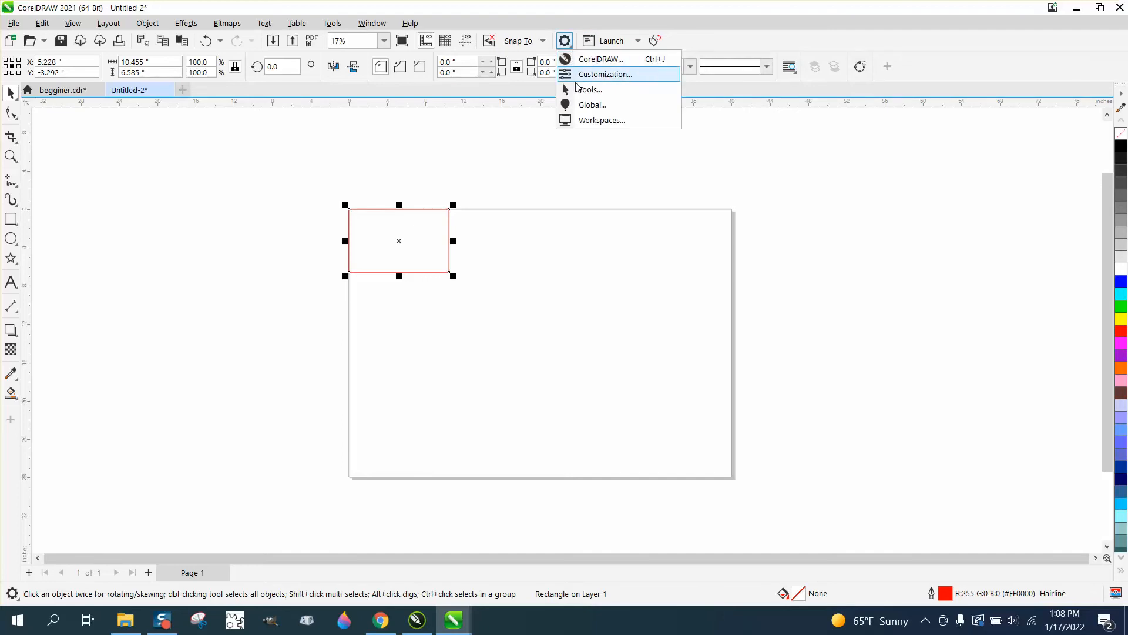
left_click(581, 120)
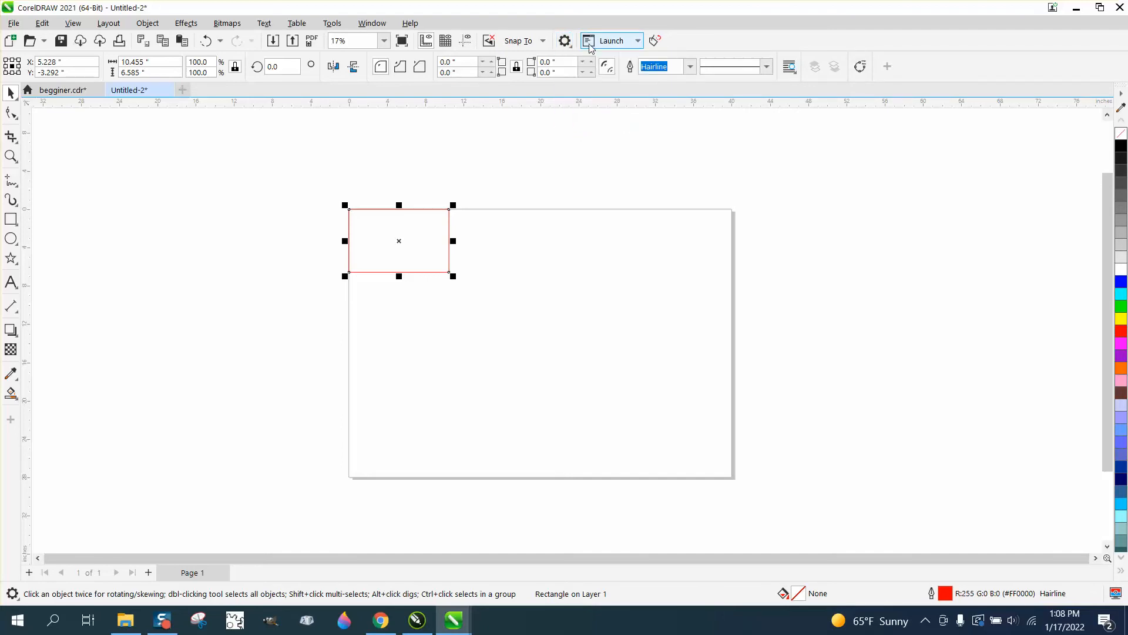
left_click(591, 44)
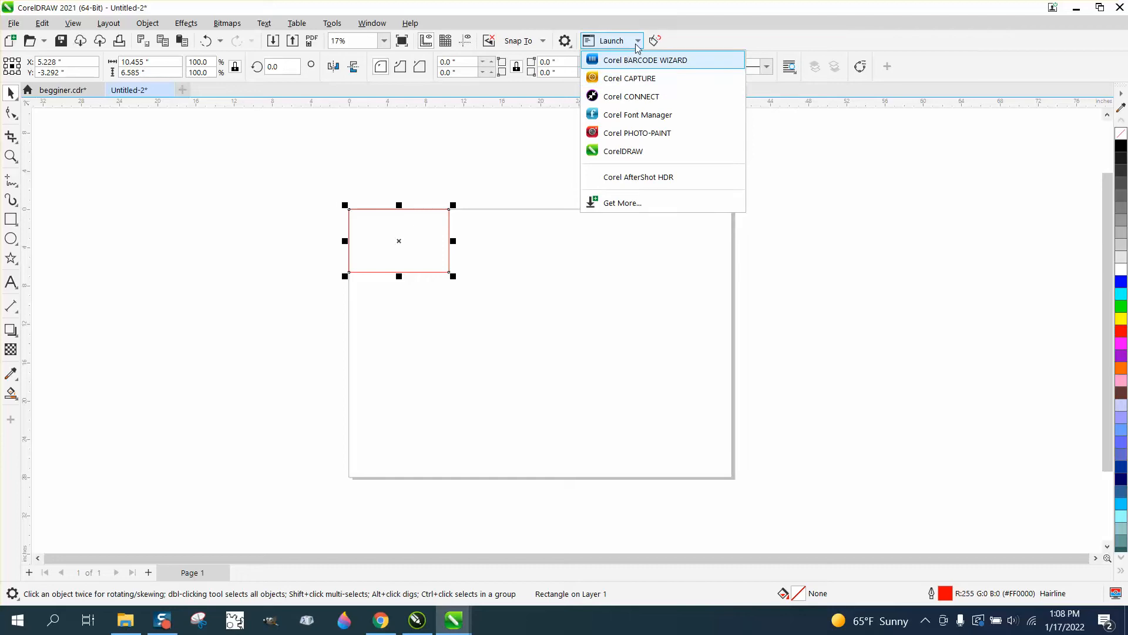
left_click(791, 151)
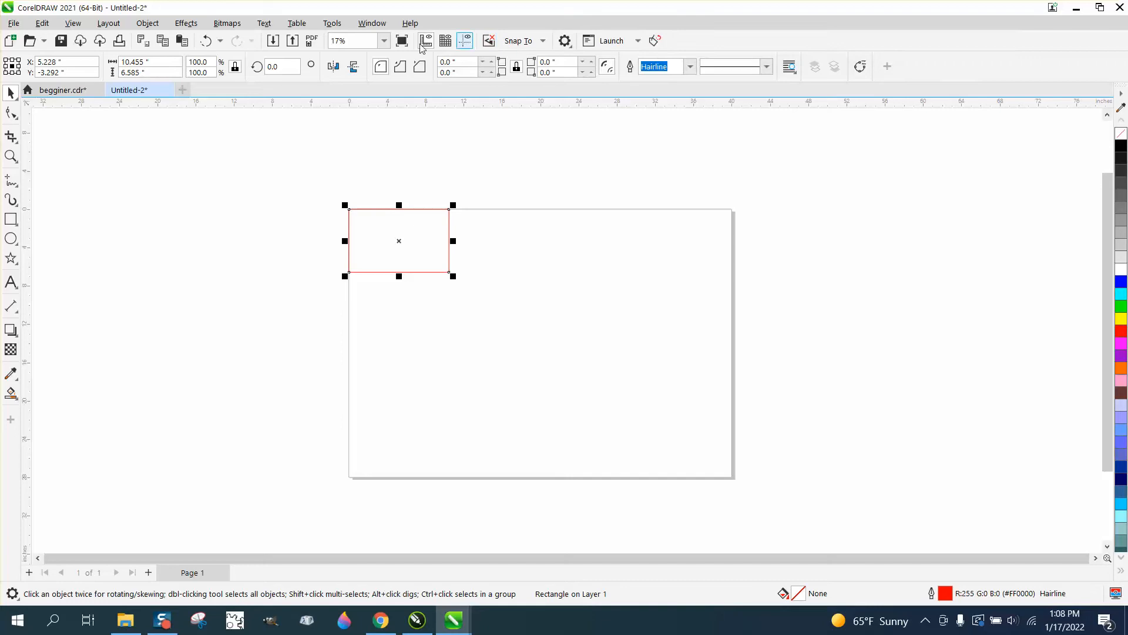
Set the default toolbar button size to Medium
right_click(807, 41)
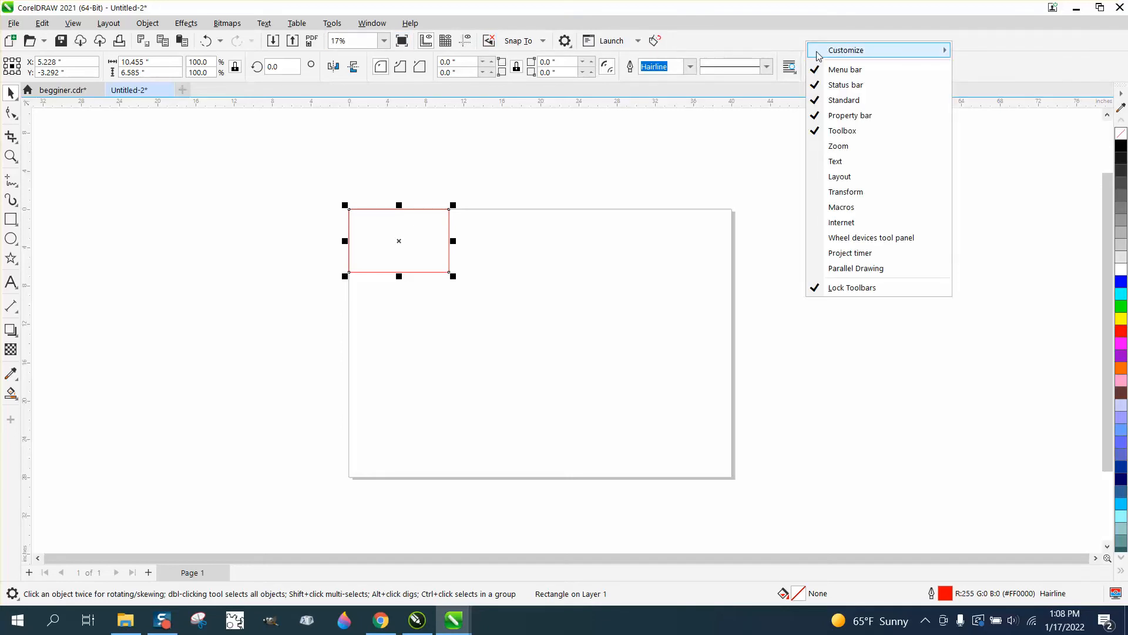
mouse_move(869, 50)
mouse_move(990, 57)
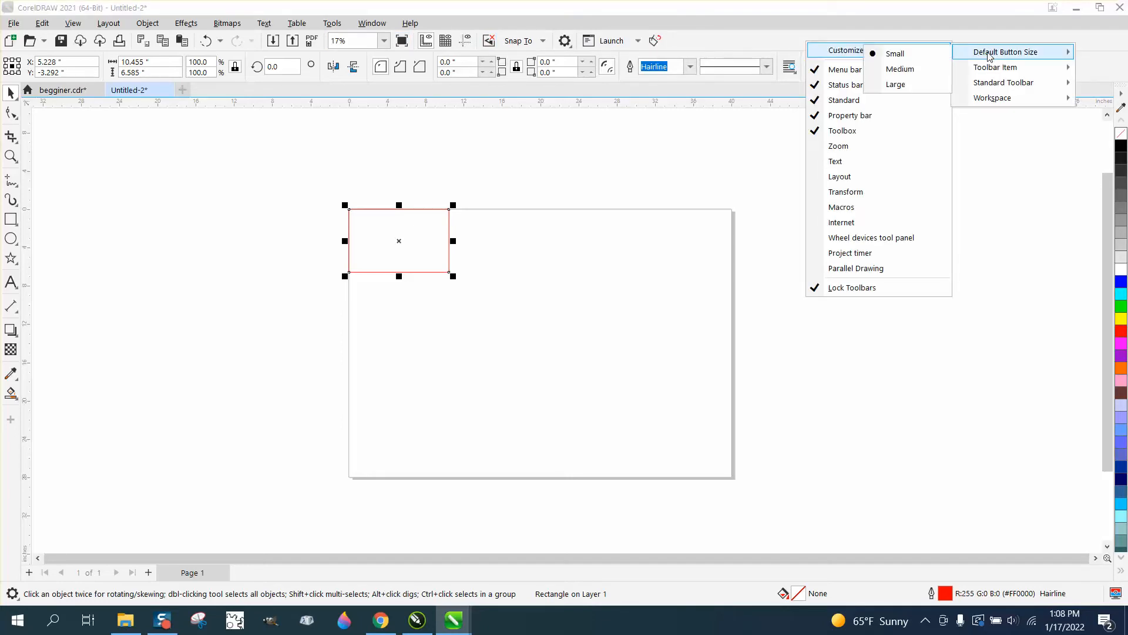
left_click(877, 69)
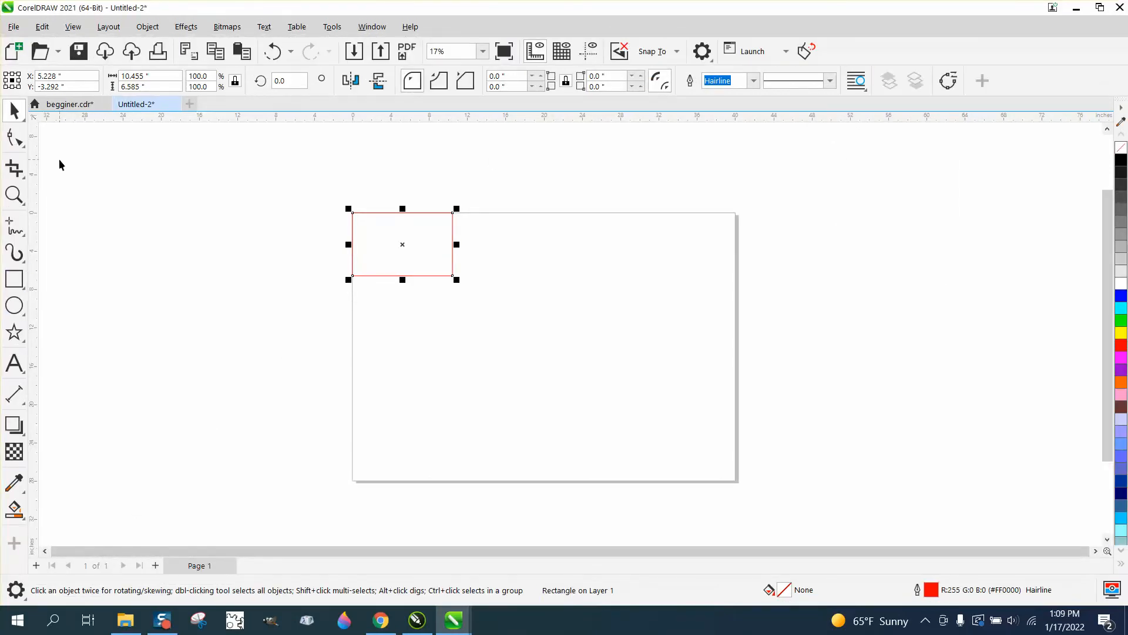
Set the default button size to Large and reveal the toolbox tools that no longer fit
right_click(966, 50)
mouse_move(1008, 61)
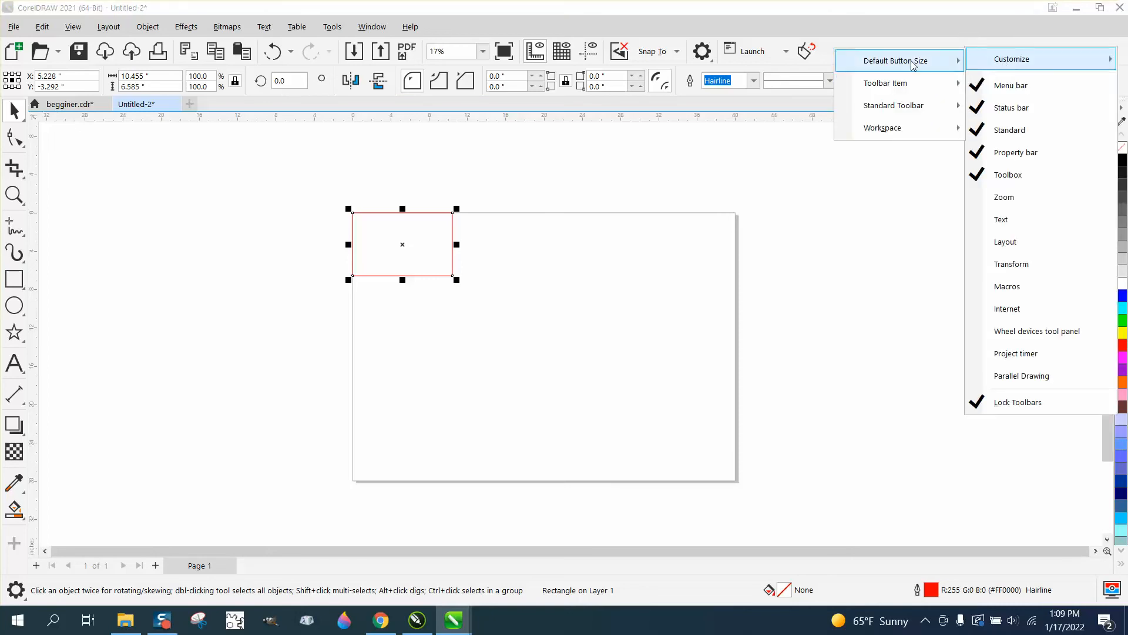
mouse_move(895, 82)
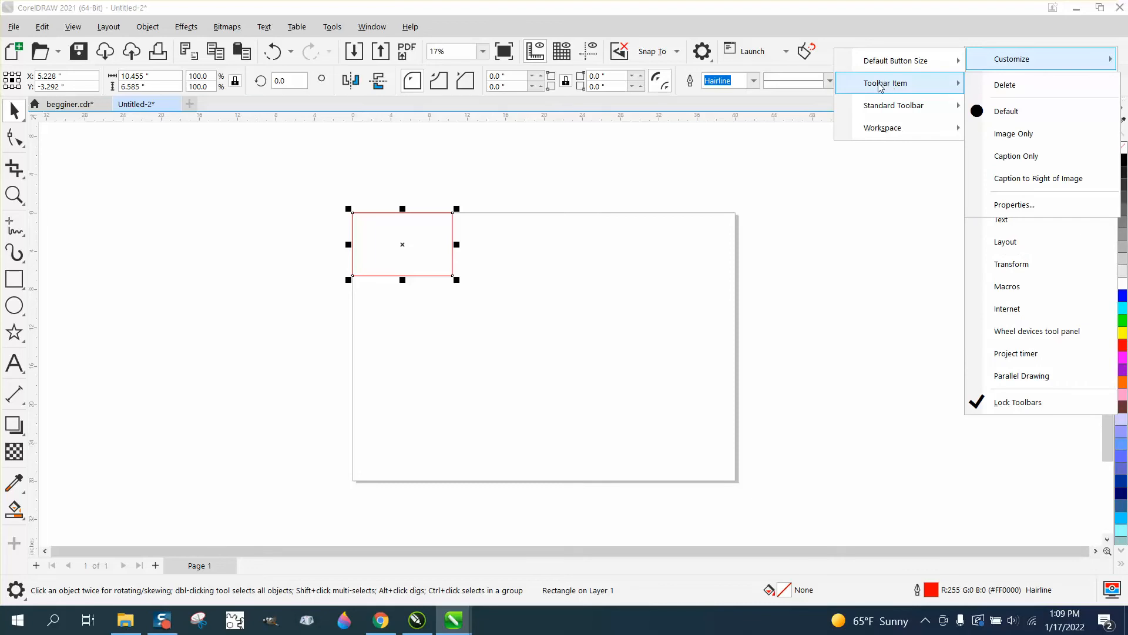
mouse_move(877, 107)
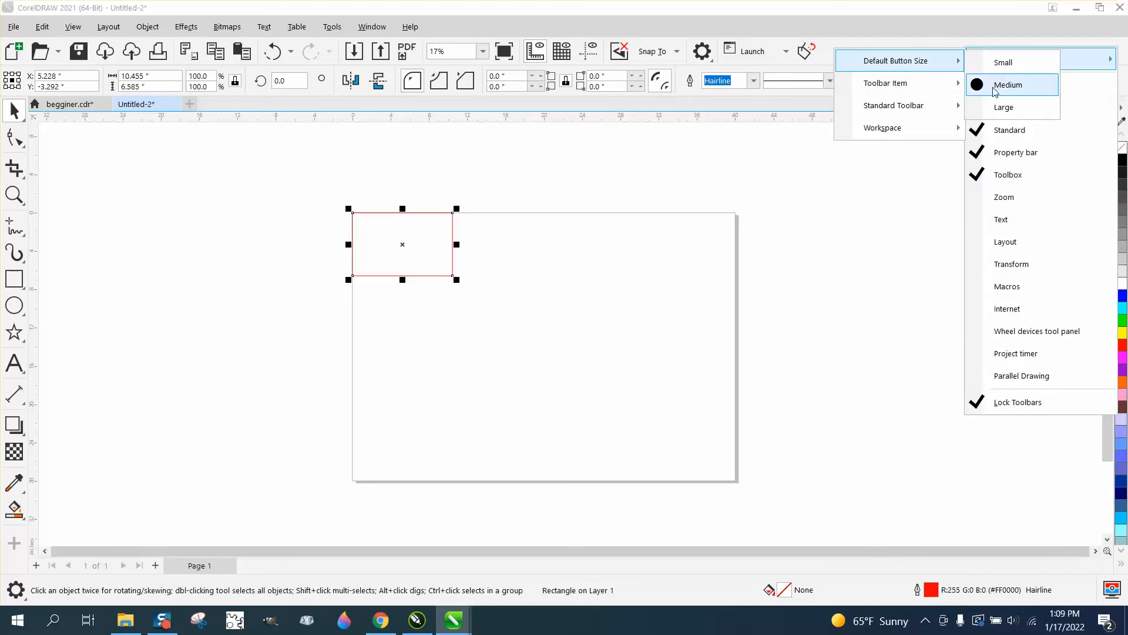
left_click(1003, 107)
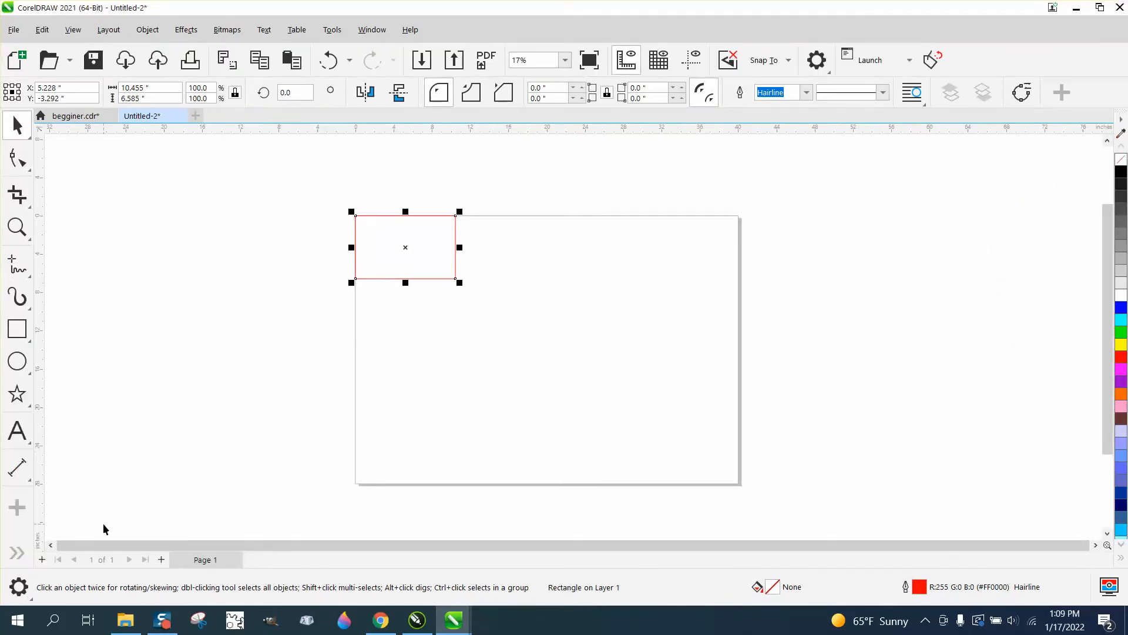
left_click(13, 553)
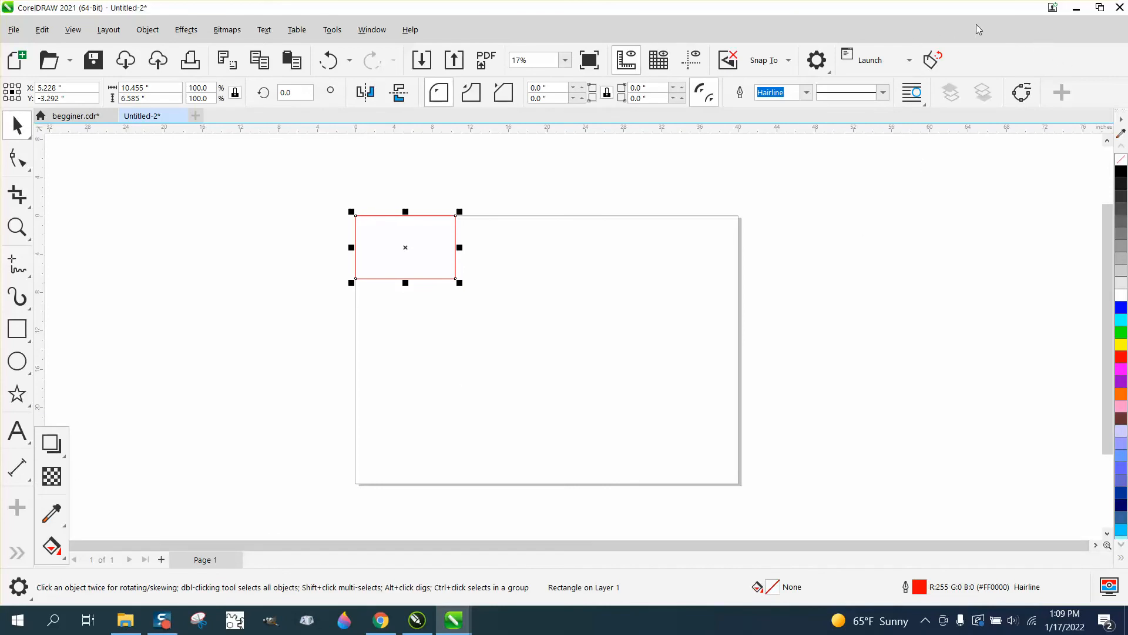
Set the default button size back to Small
right_click(1007, 58)
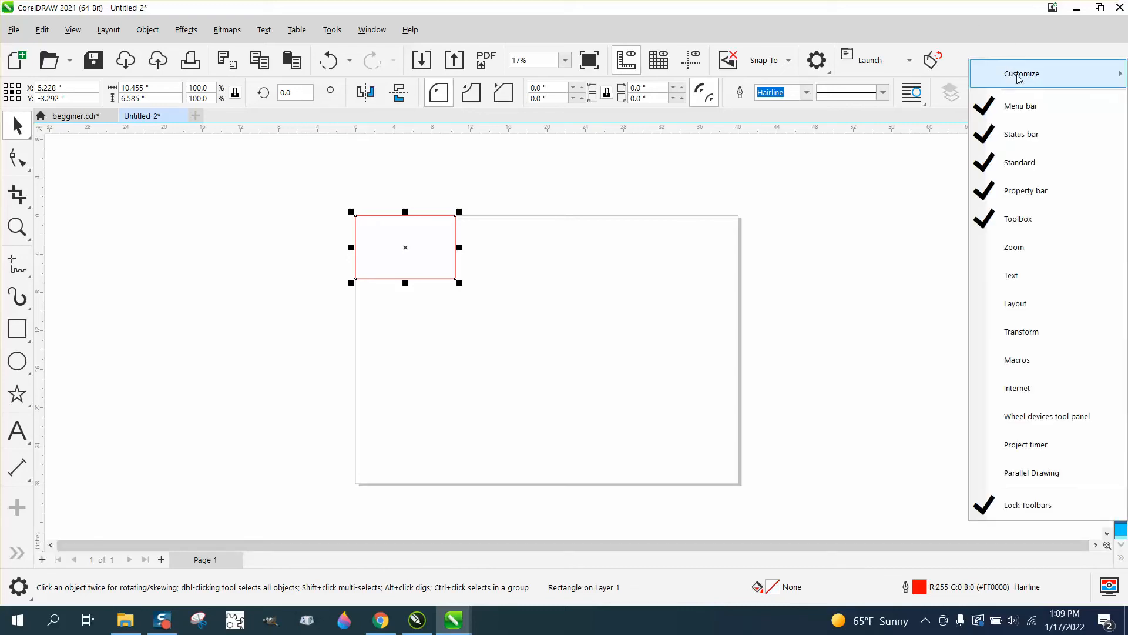
mouse_move(1035, 80)
mouse_move(934, 82)
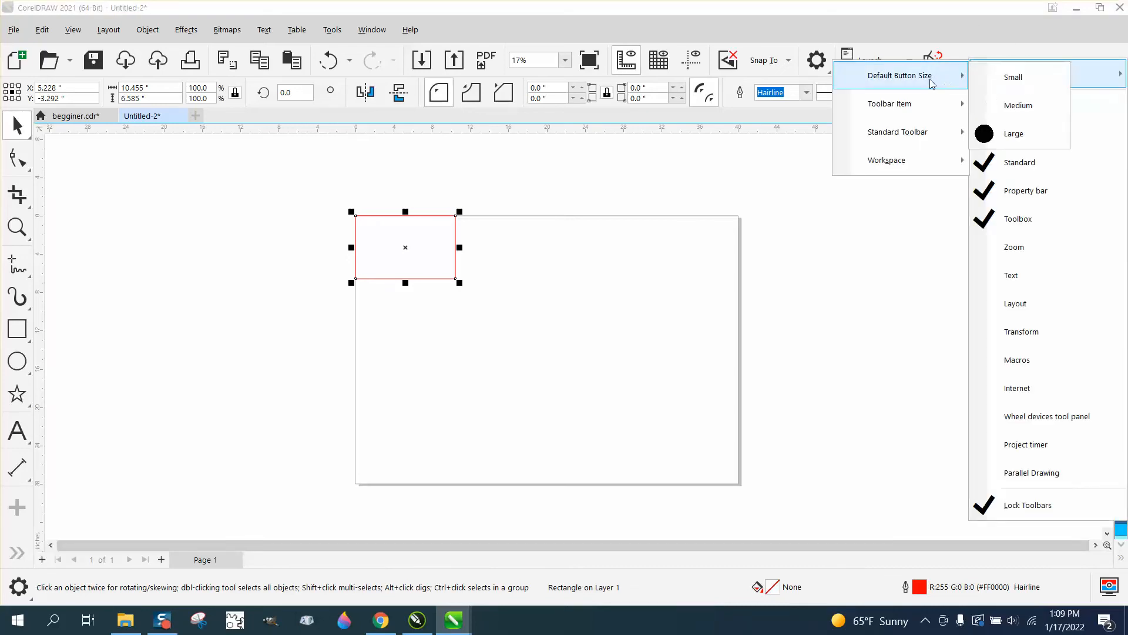
left_click(1013, 79)
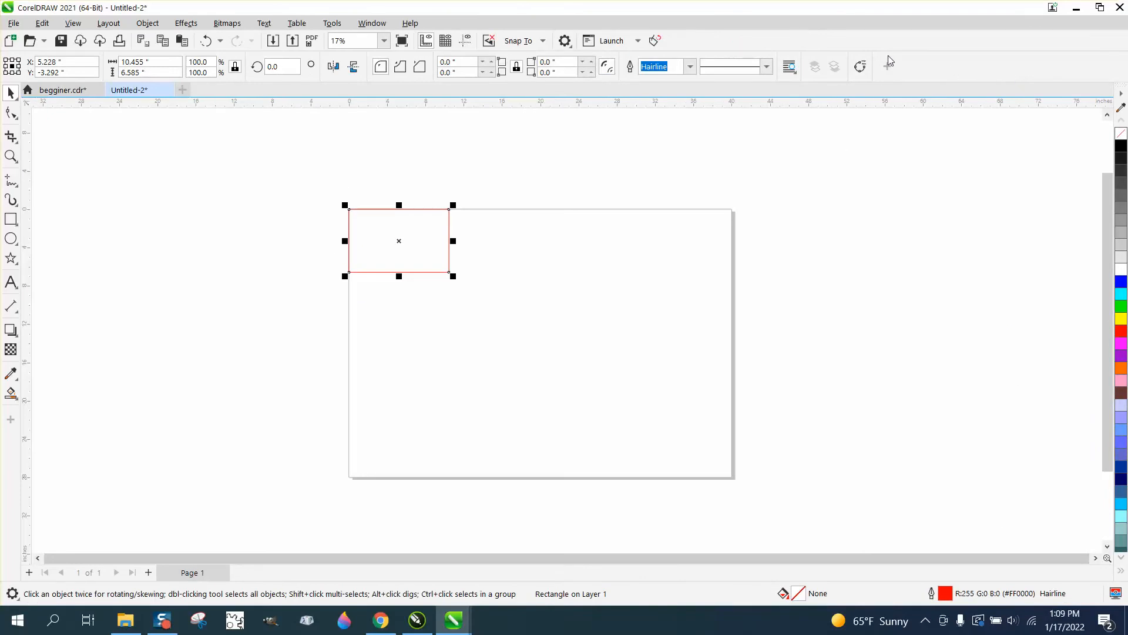
Show the Module1.TagCut toolbar item with its caption to the right of its image
right_click(922, 46)
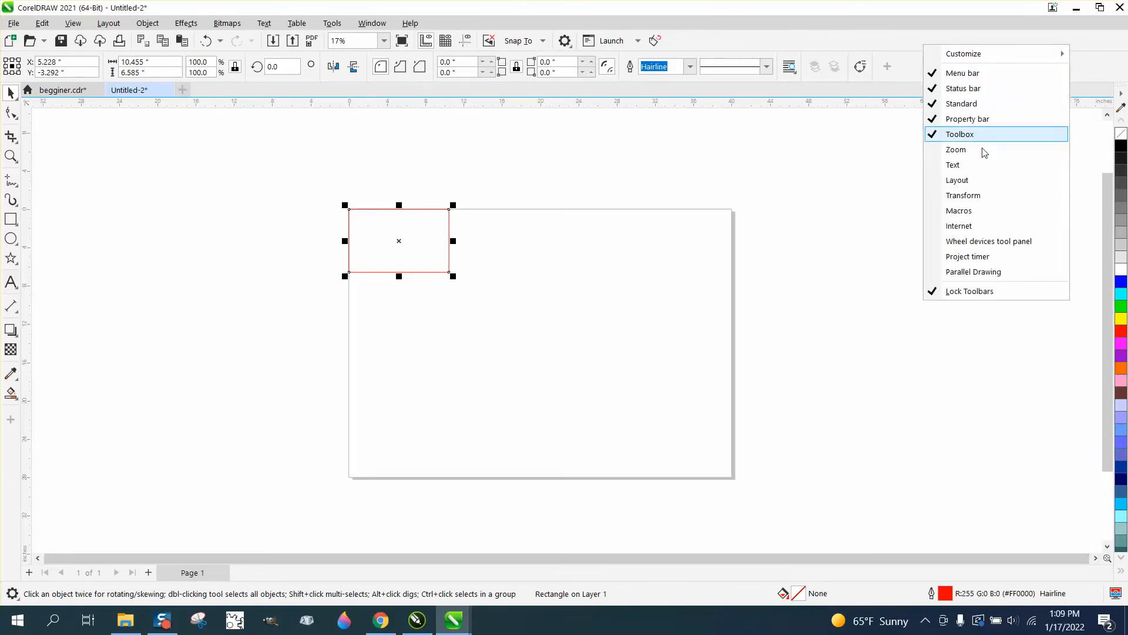
mouse_move(964, 53)
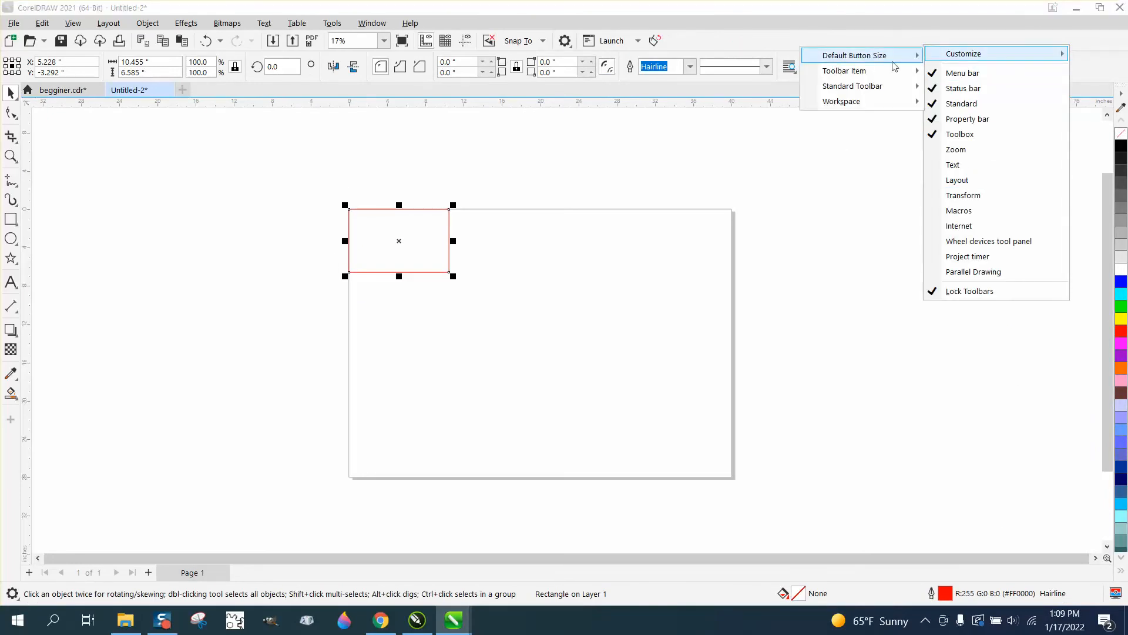
mouse_move(869, 74)
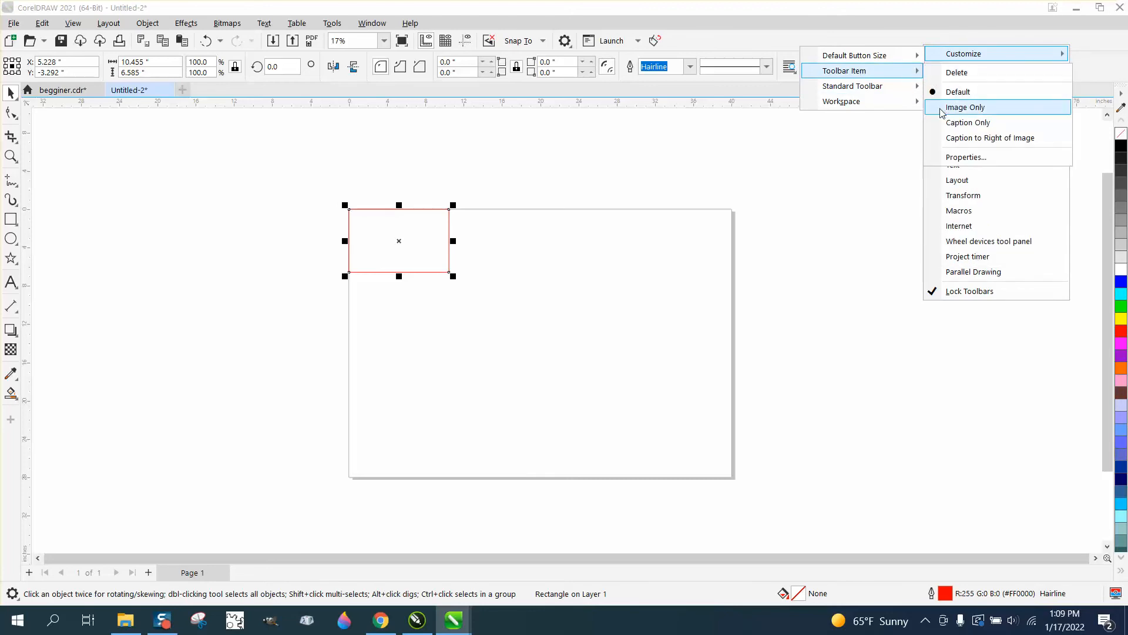
left_click(954, 139)
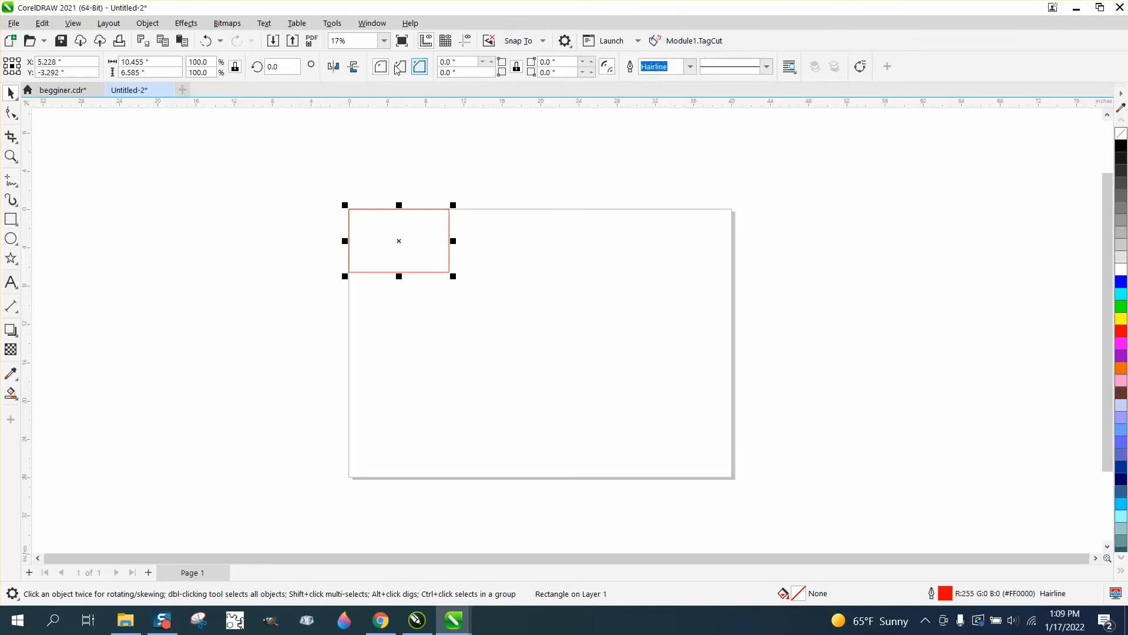
Display all Standard toolbar items with captions to the right of their images, and reveal the items that no longer fit
right_click(860, 46)
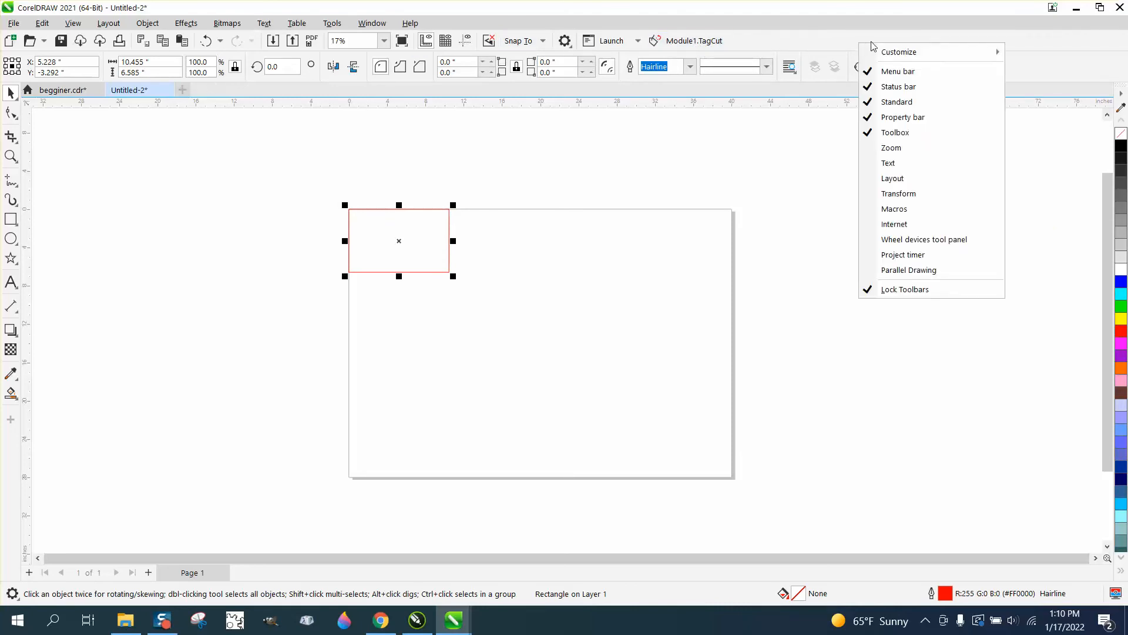
mouse_move(882, 54)
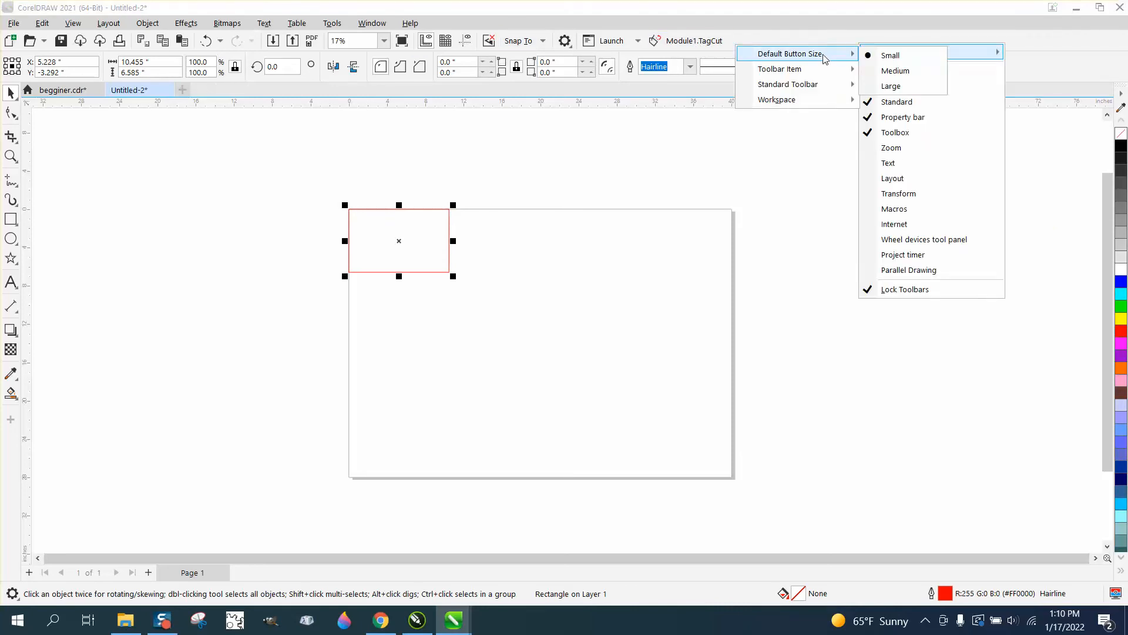
mouse_move(789, 87)
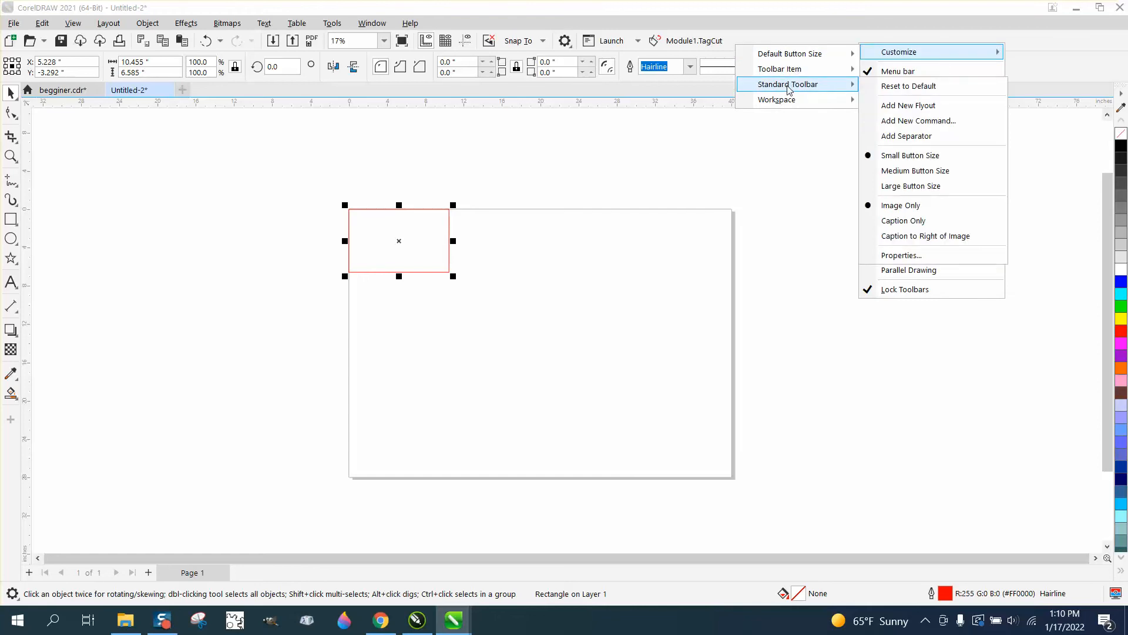
left_click(867, 236)
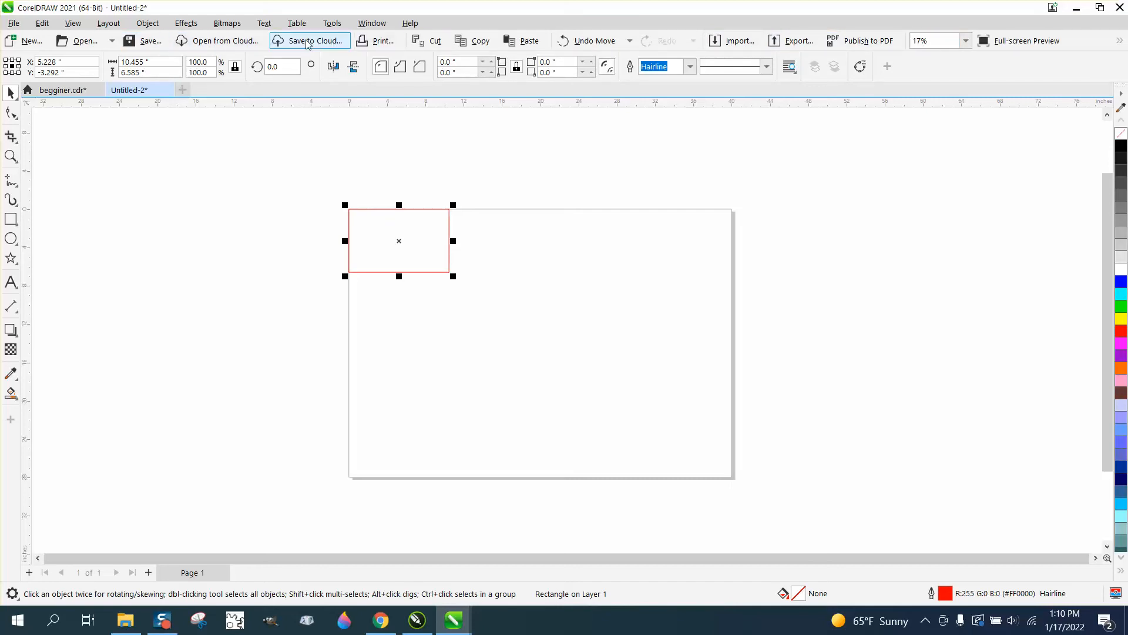
left_click(1120, 41)
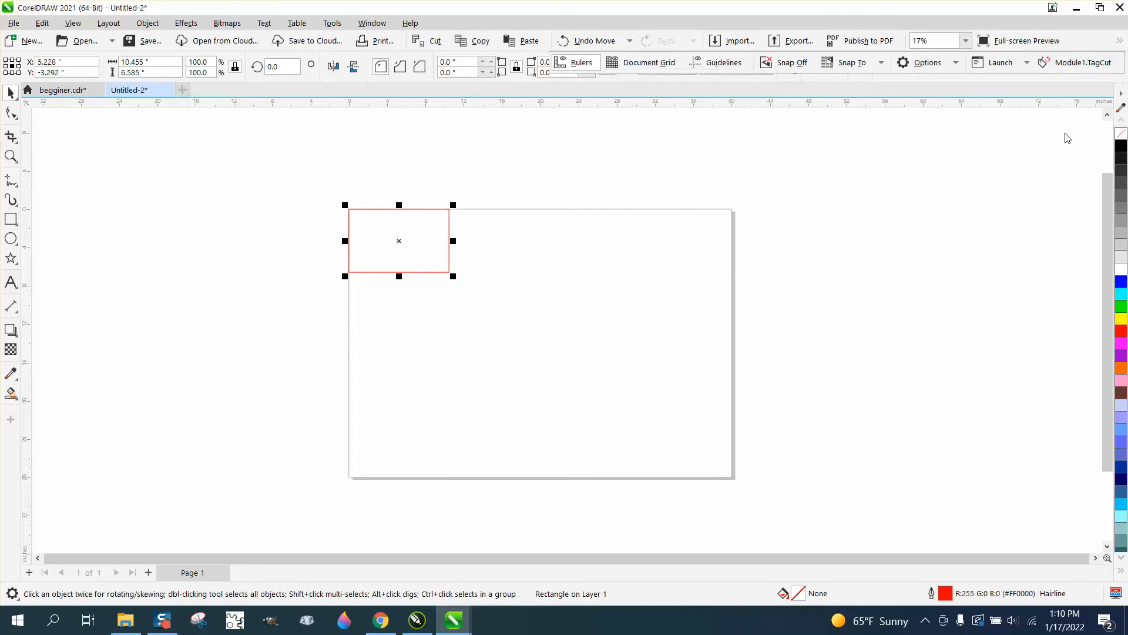
Set the individual toolbar item's display style to Image Only
right_click(1081, 43)
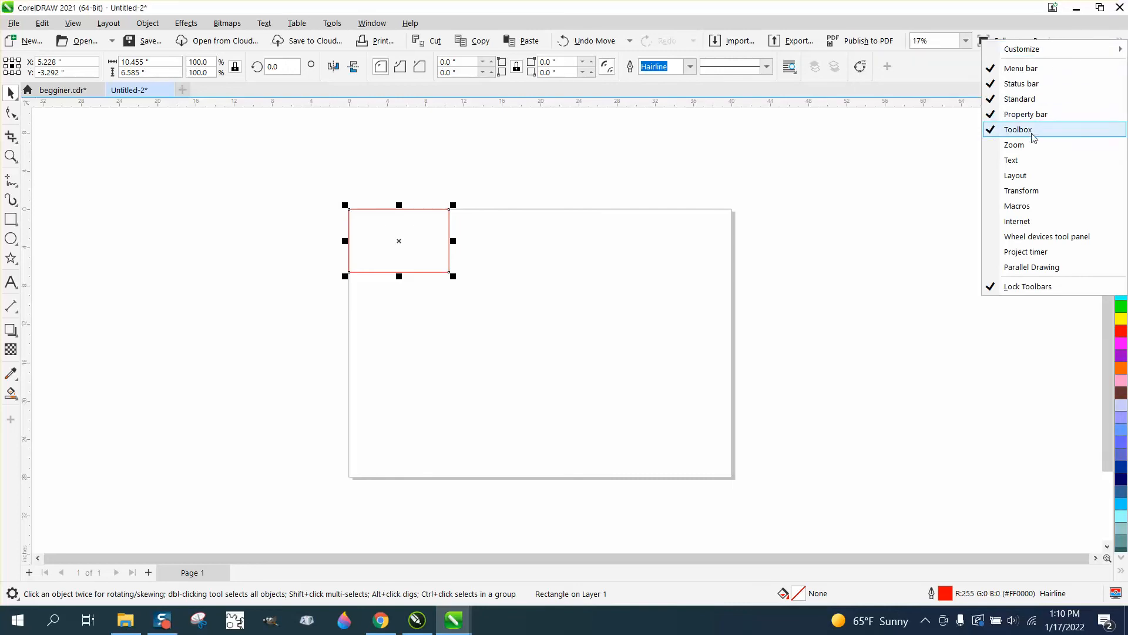
mouse_move(1028, 50)
mouse_move(922, 68)
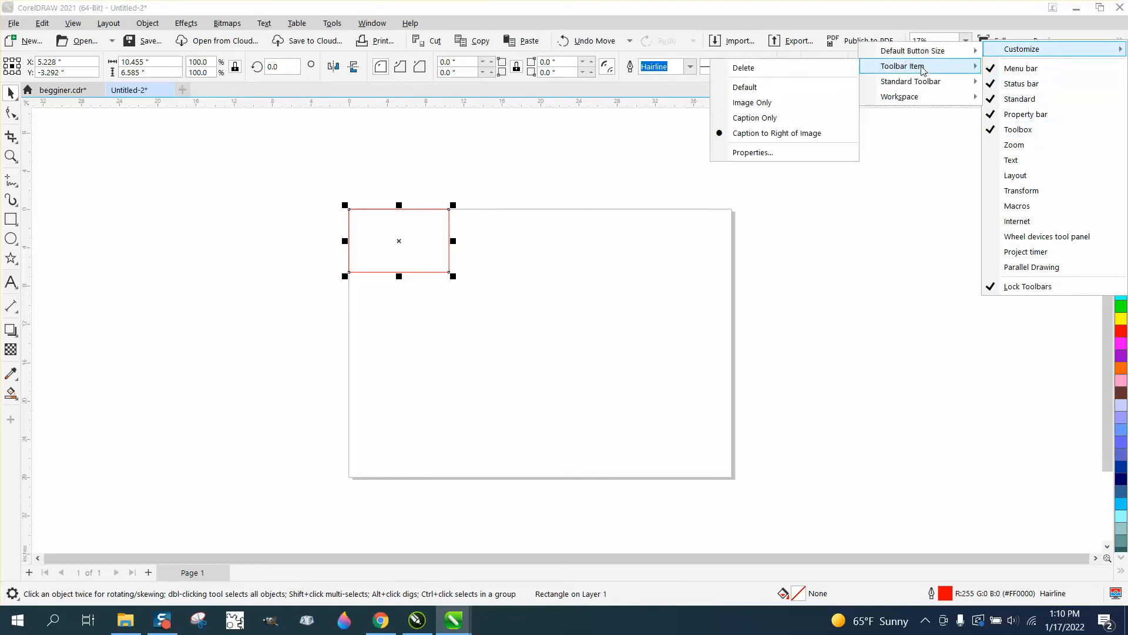
left_click(736, 103)
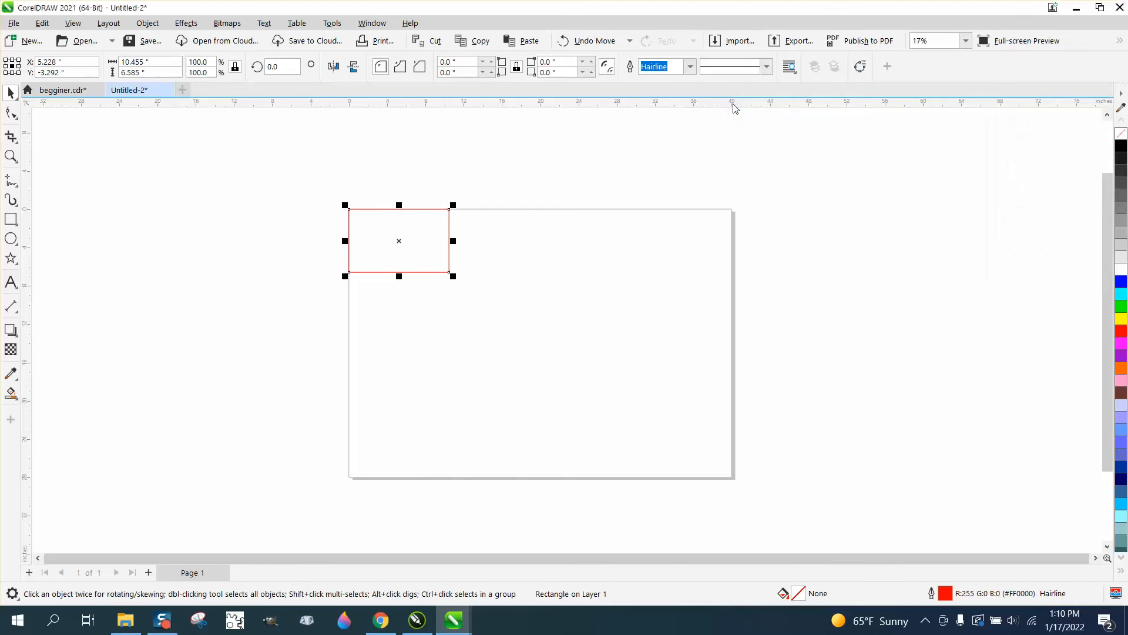
Set the whole Standard toolbar to display its items as Image Only
right_click(1080, 47)
mouse_move(1034, 57)
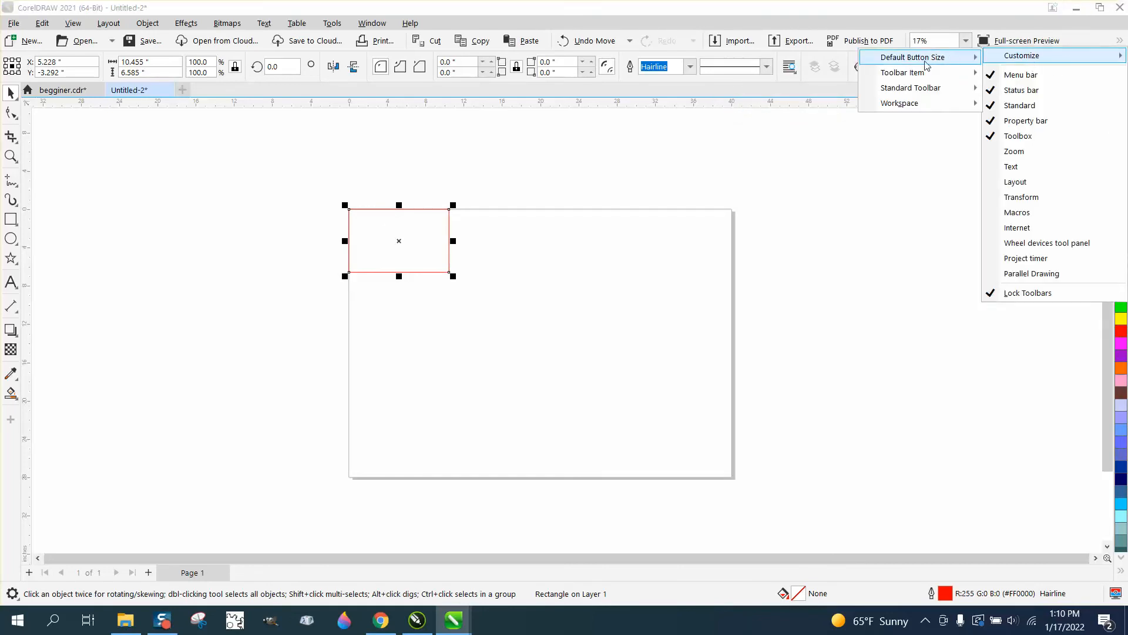
mouse_move(910, 75)
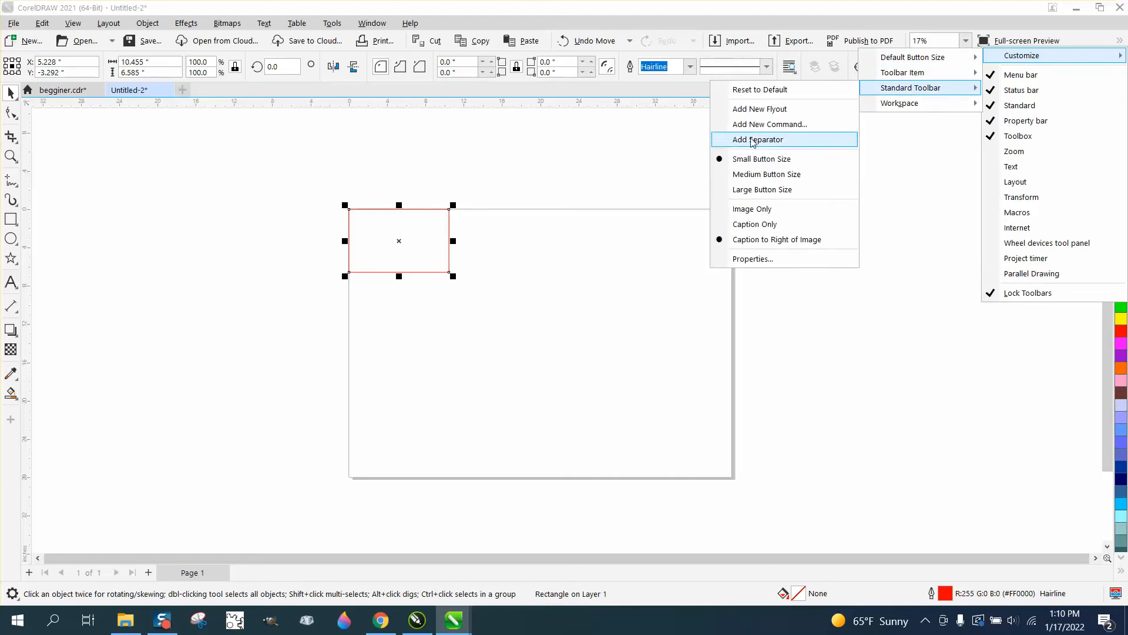
left_click(722, 209)
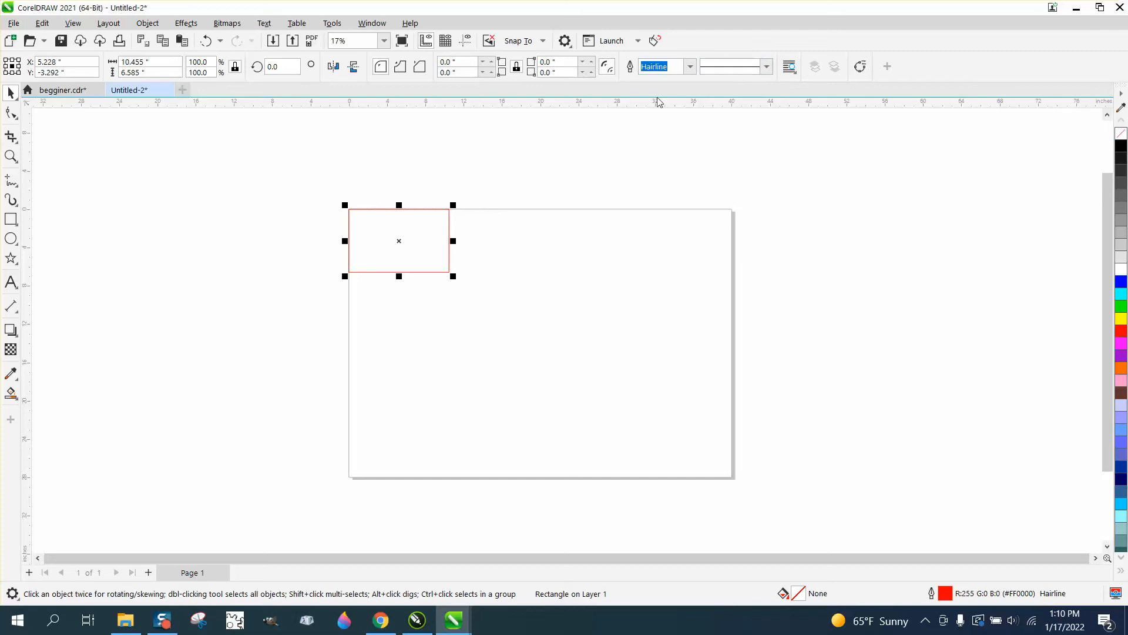
Delete the existing rectangle and draw a smaller one about 5.8 by 2.2 inches near the page's upper-left corner
left_click(450, 246)
key("Delete")
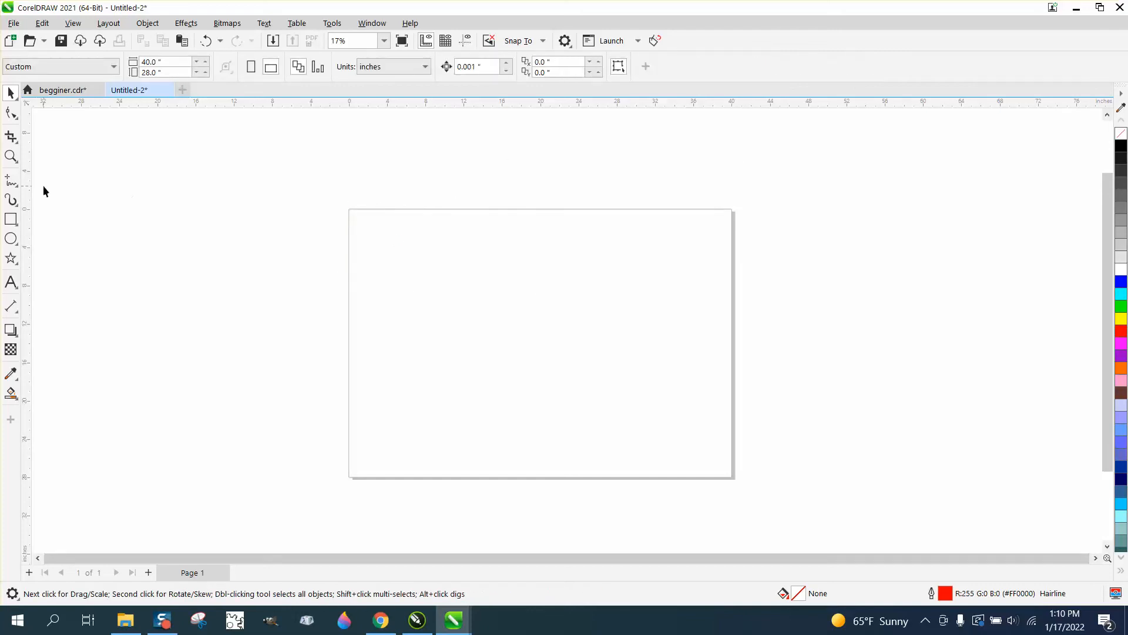
left_click(11, 219)
left_click_drag(359, 222, 415, 242)
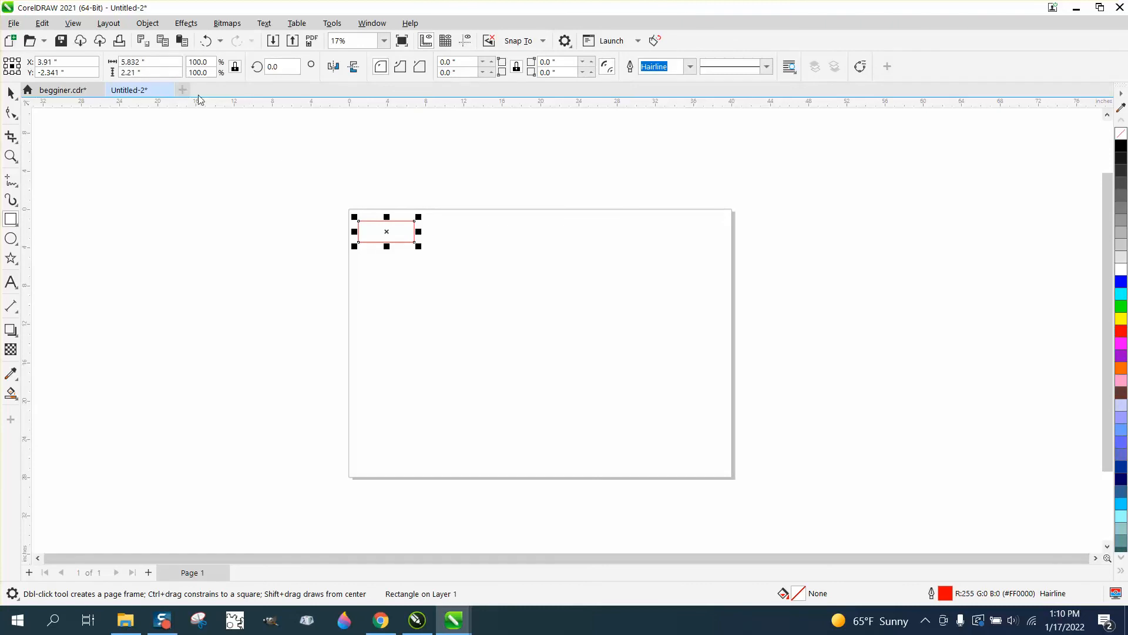
Set the rectangle's width to 3 inches, unlock the proportions, and set its height to 1.5 inches
left_click_drag(164, 63, 116, 59)
type("3")
key("Return")
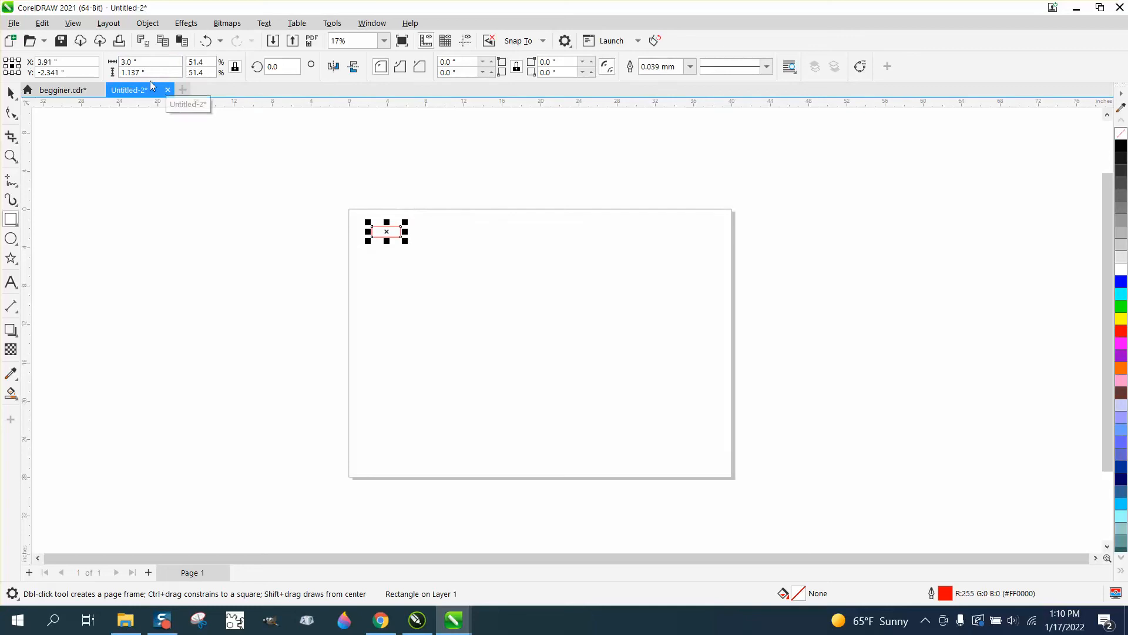
left_click(235, 66)
left_click(150, 71)
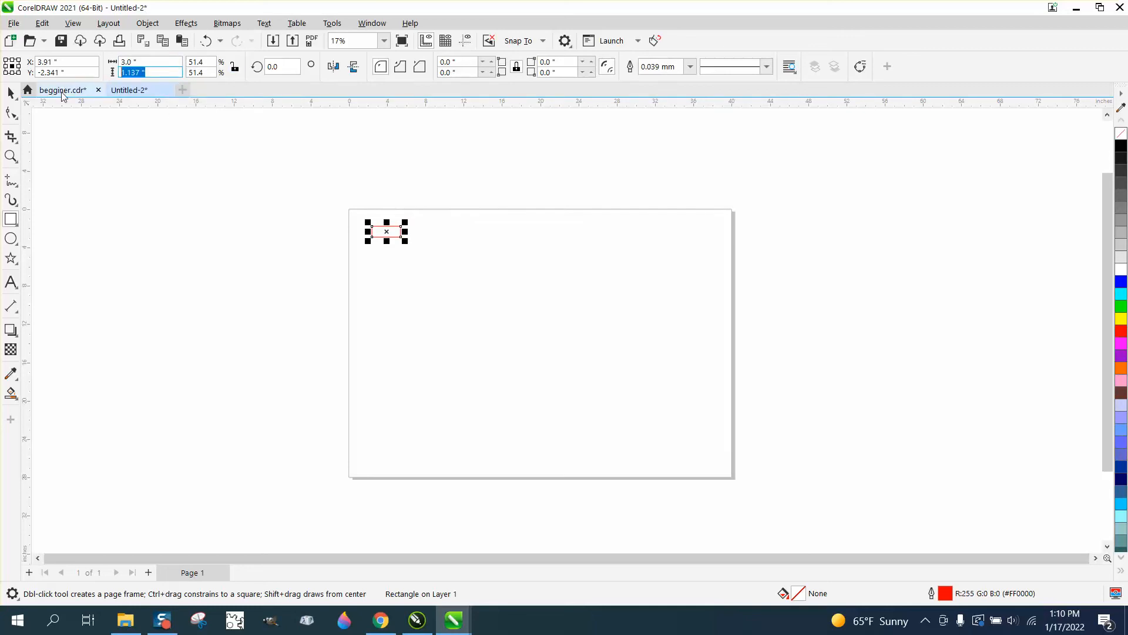
type("1.5")
key("Return")
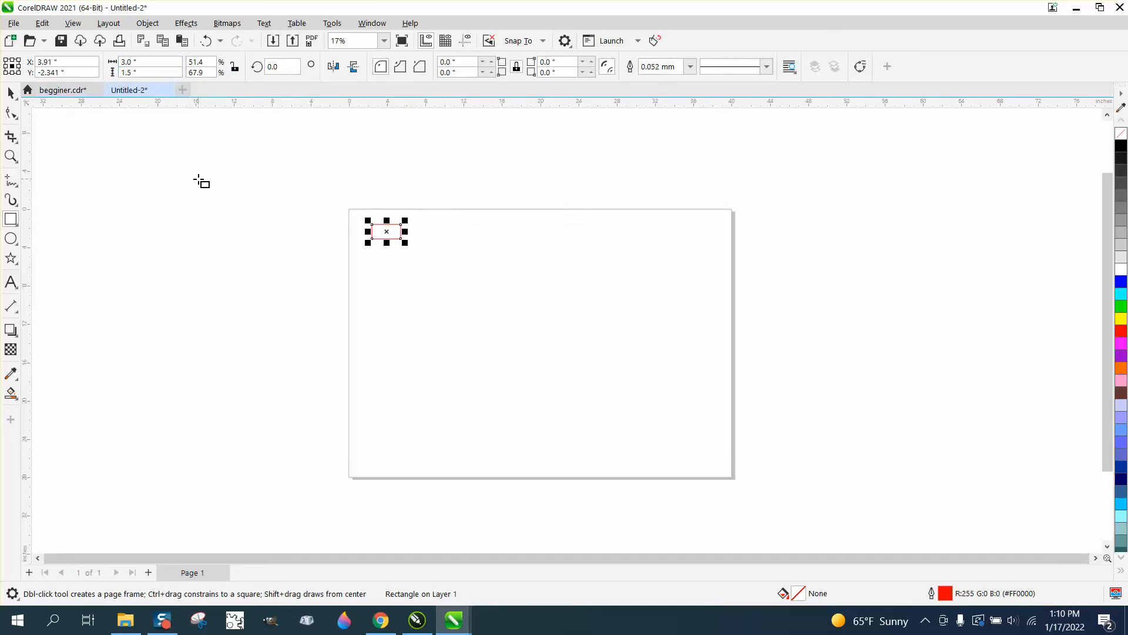
Move the rectangle closer to the page's upper-left corner
left_click(11, 156)
left_click_drag(352, 205, 489, 271)
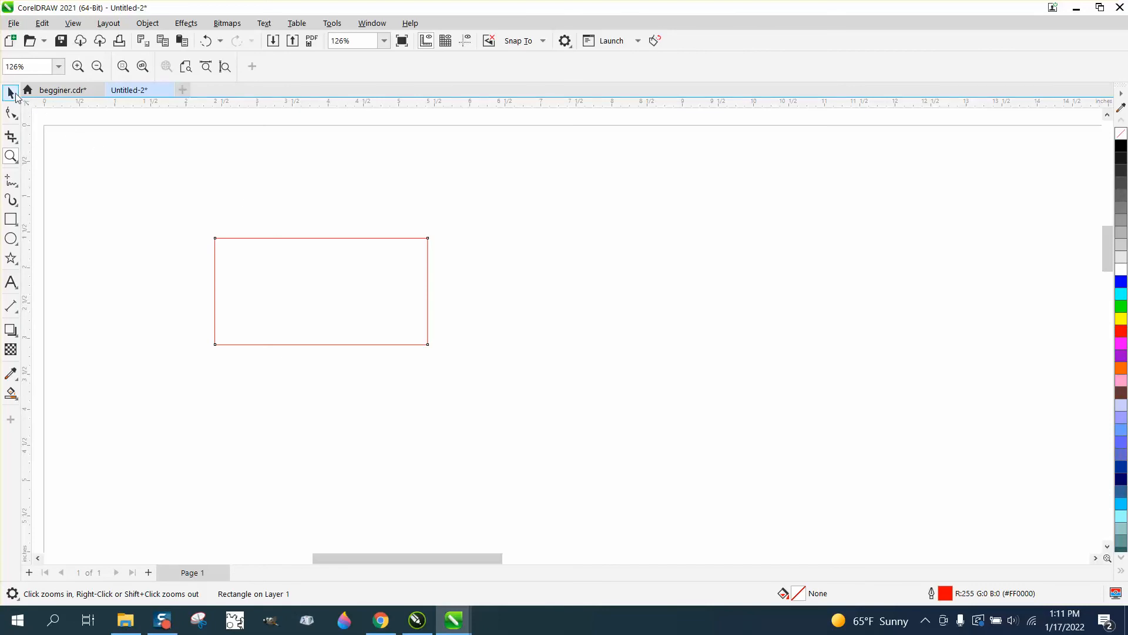
left_click(11, 93)
left_click_drag(327, 237, 211, 159)
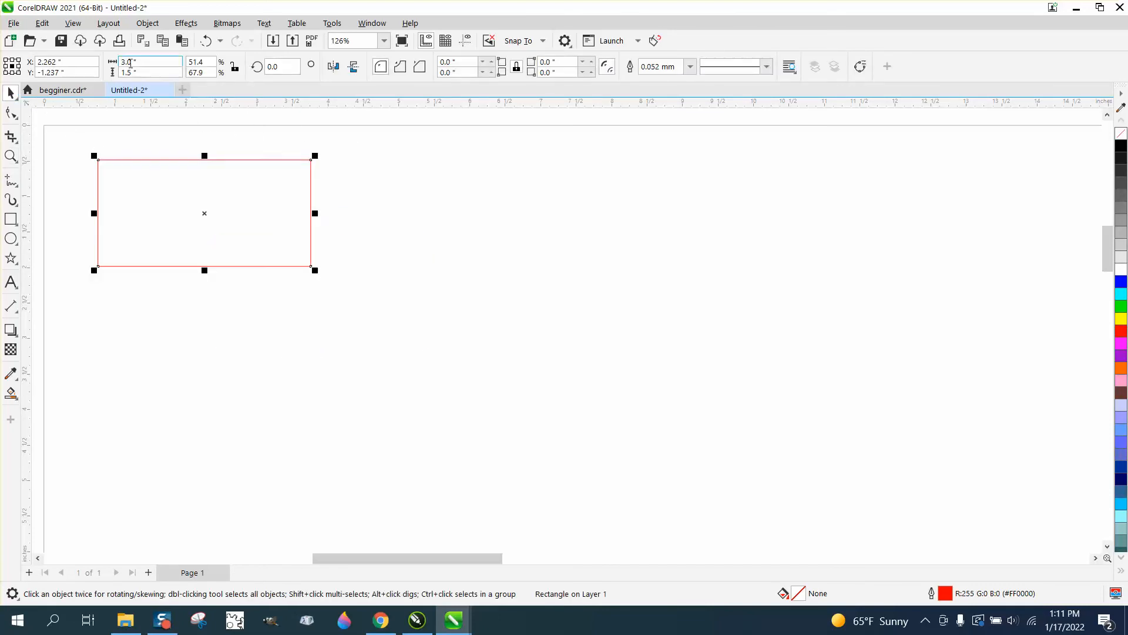
Set the document's nudge distance to 3.6 inches
left_click(206, 134)
left_click_drag(487, 66, 421, 76)
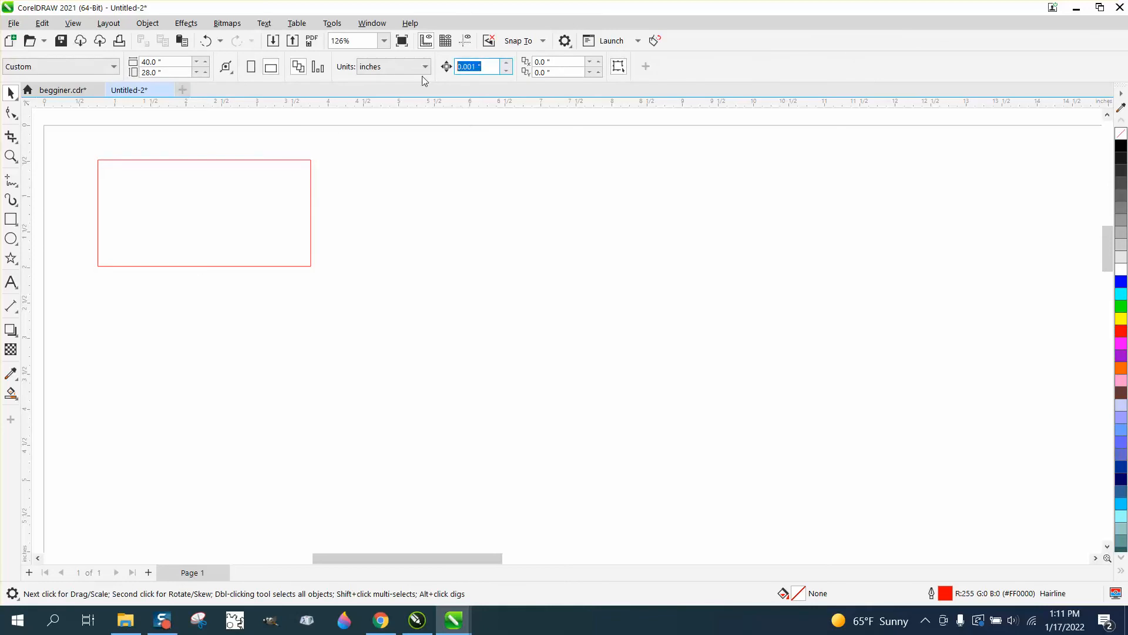
type("3.6")
Create three copies of the rectangle in a horizontal row to its right, spaced at the nudge distance
left_click(282, 218)
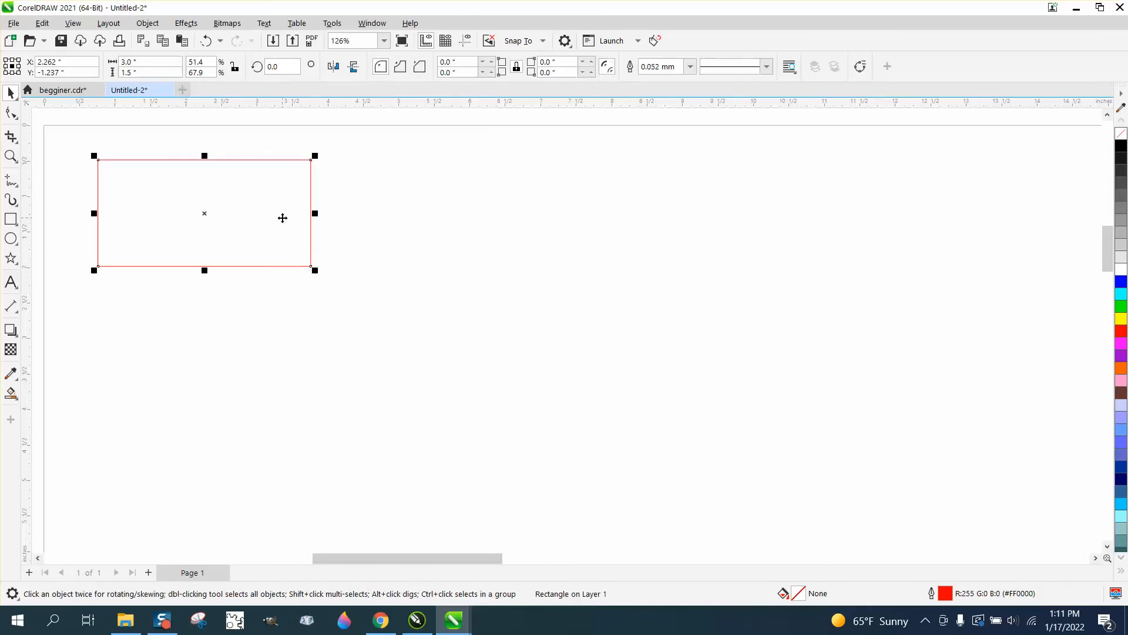
key("ctrl+d")
key("ctrl+d")
key("ctrl+d")
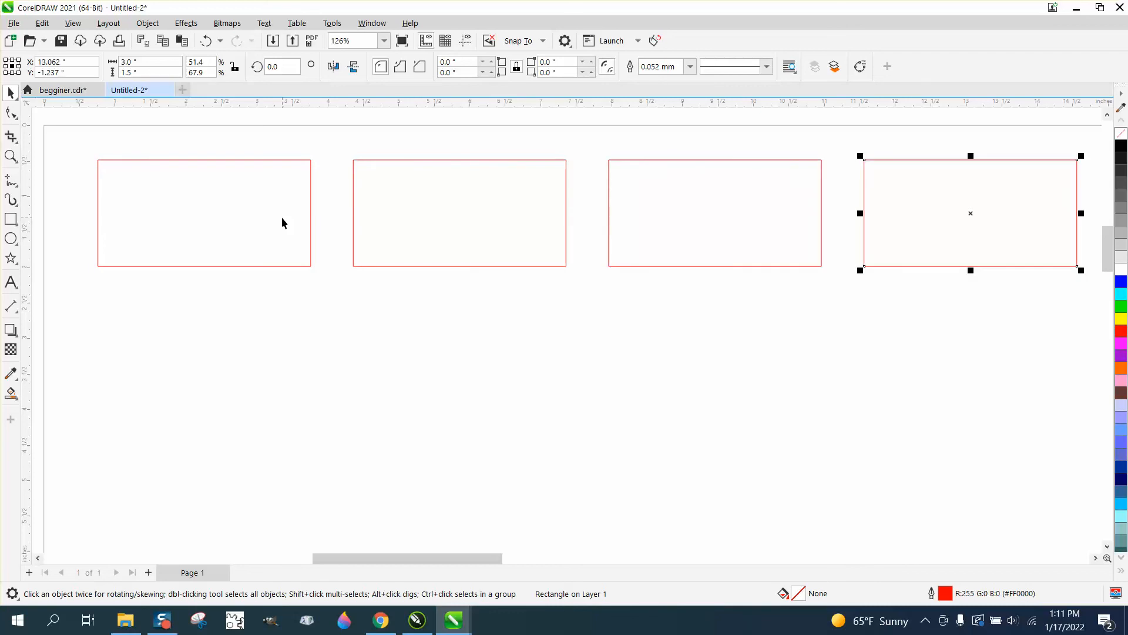
Delete the three copied rectangles, keeping only the original
scroll(281, 217, "down", 1)
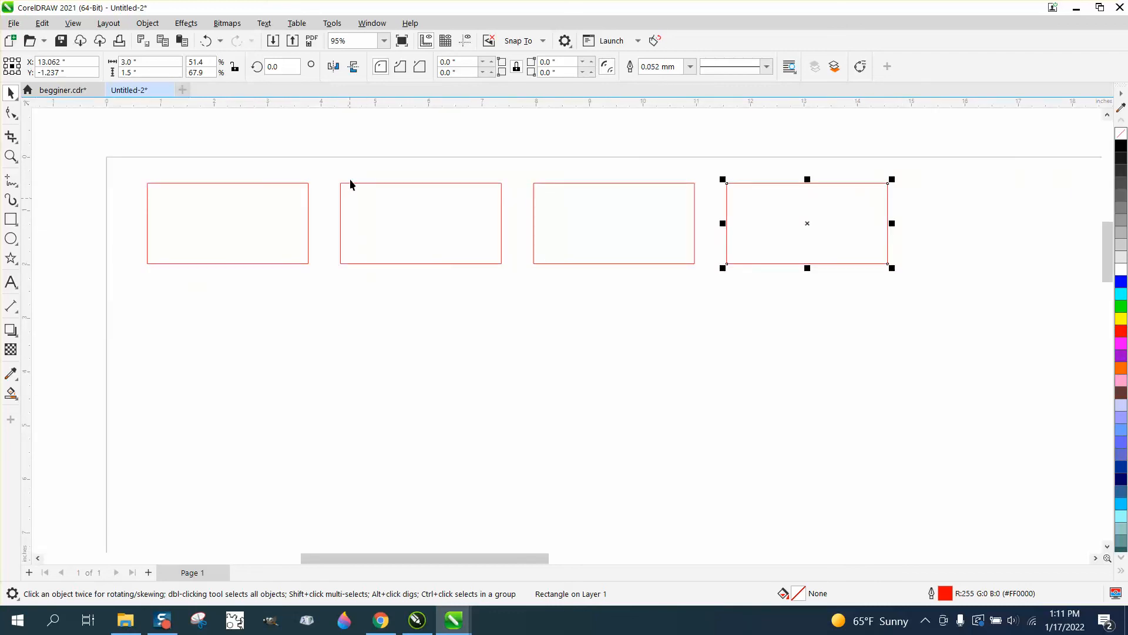
left_click_drag(340, 152, 928, 305)
key("Delete")
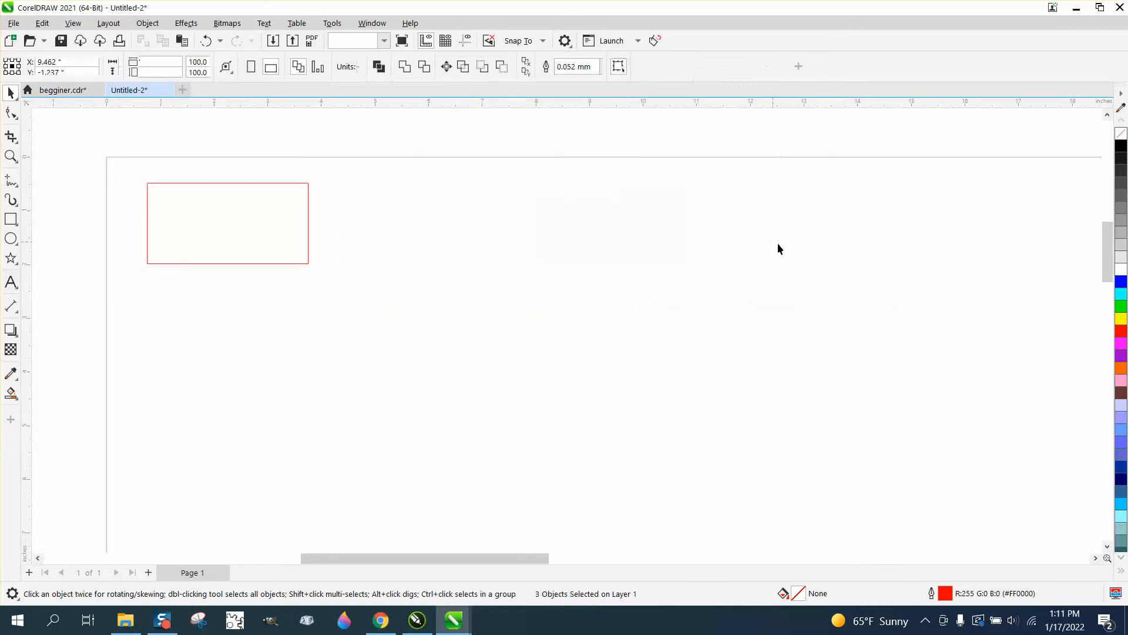
Shift the rectangle right by its own width and place a copy edge to edge on its right, snapping corner nodes
left_click(309, 216)
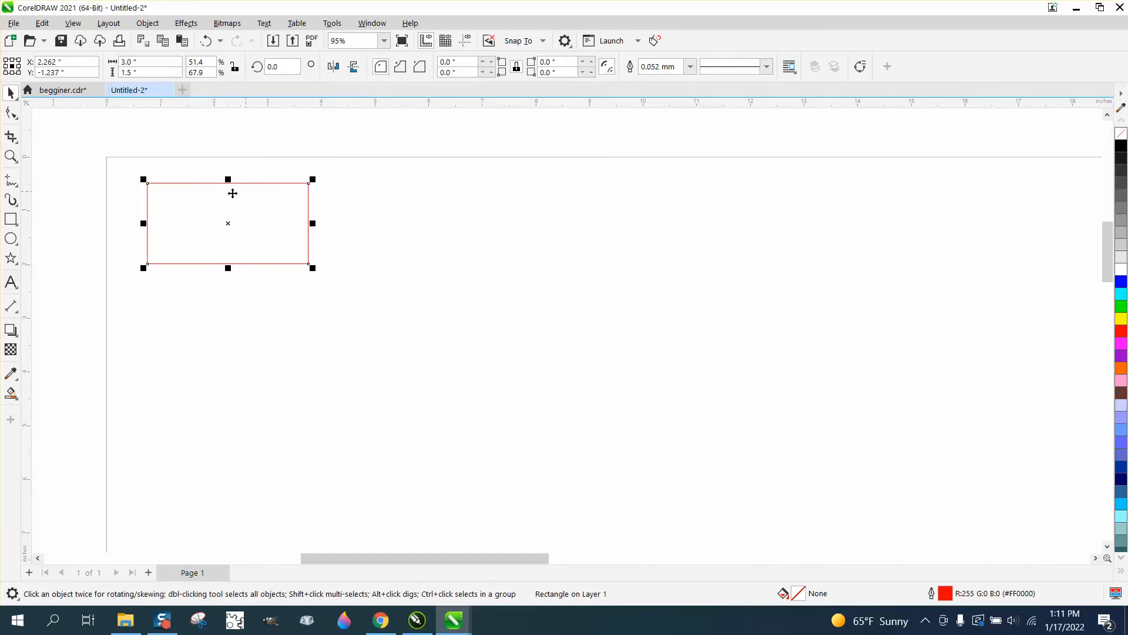
left_click_drag(149, 184, 309, 187)
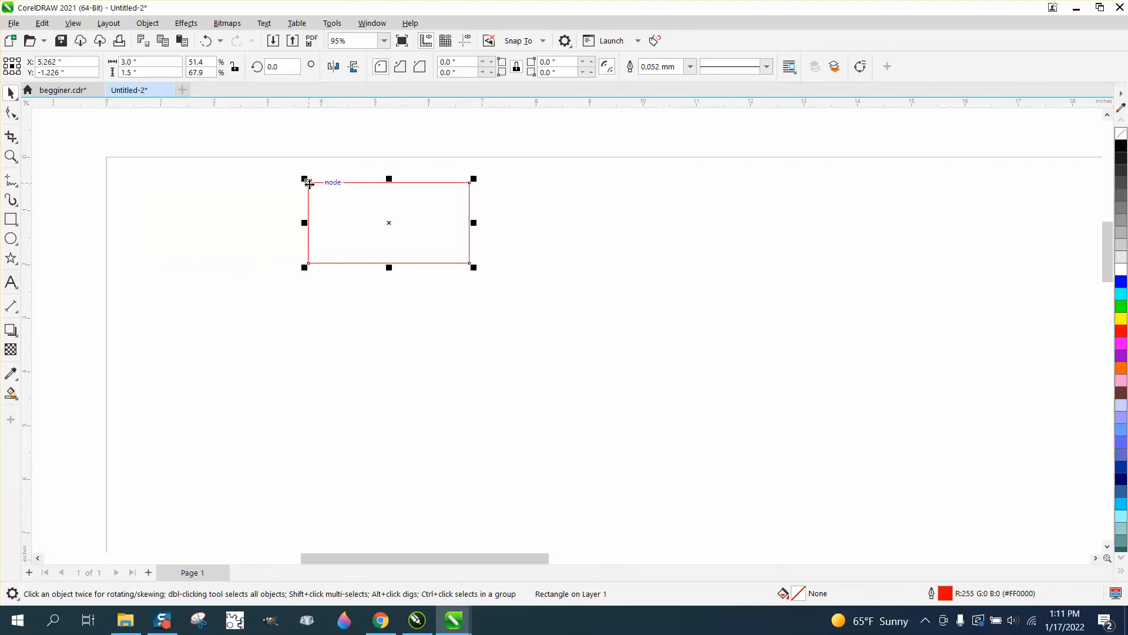
left_click_drag(309, 184, 470, 183)
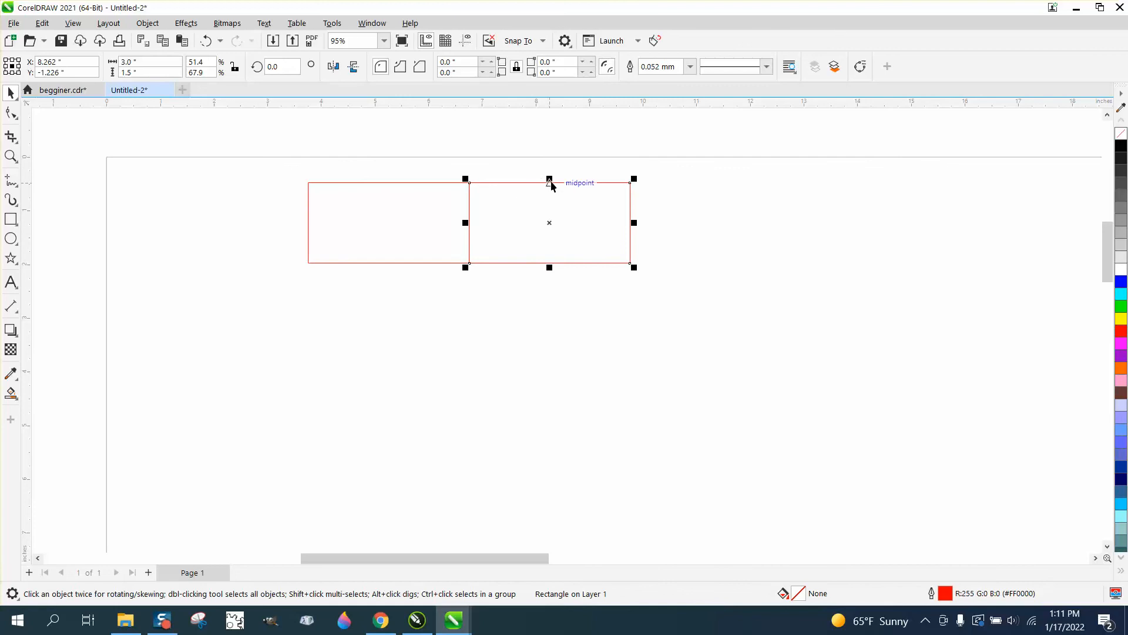
Move the original rectangle back toward the page's left edge and delete the copy beside it
left_click_drag(422, 224, 295, 223)
left_click(541, 218)
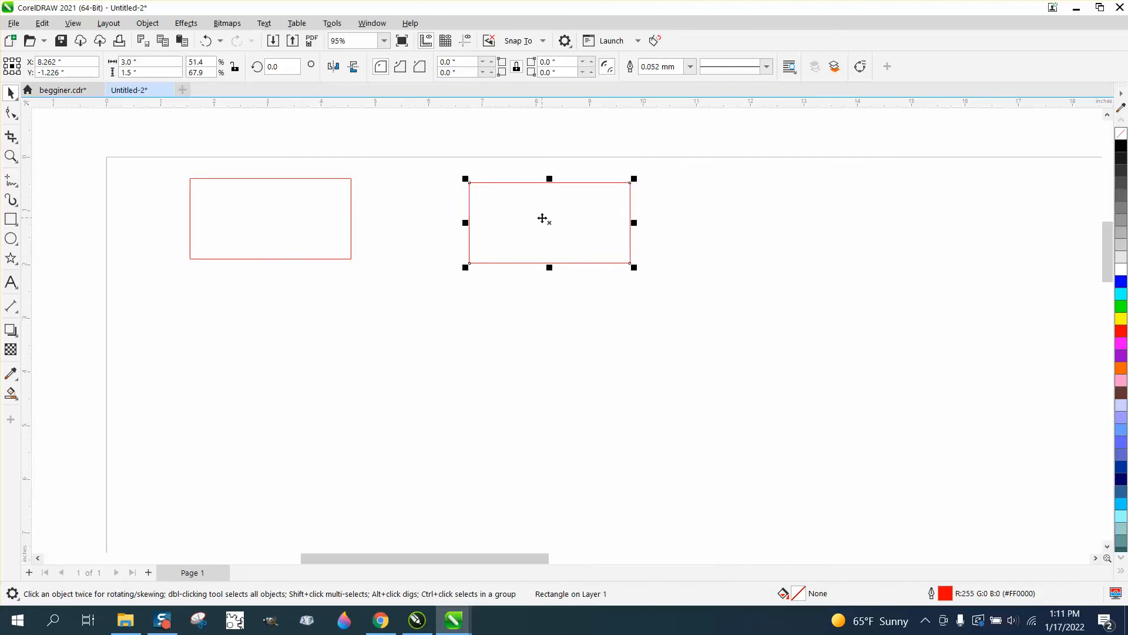
key("Delete")
Round all four corners of the remaining rectangle with a 0.1 inch radius
left_click(352, 189)
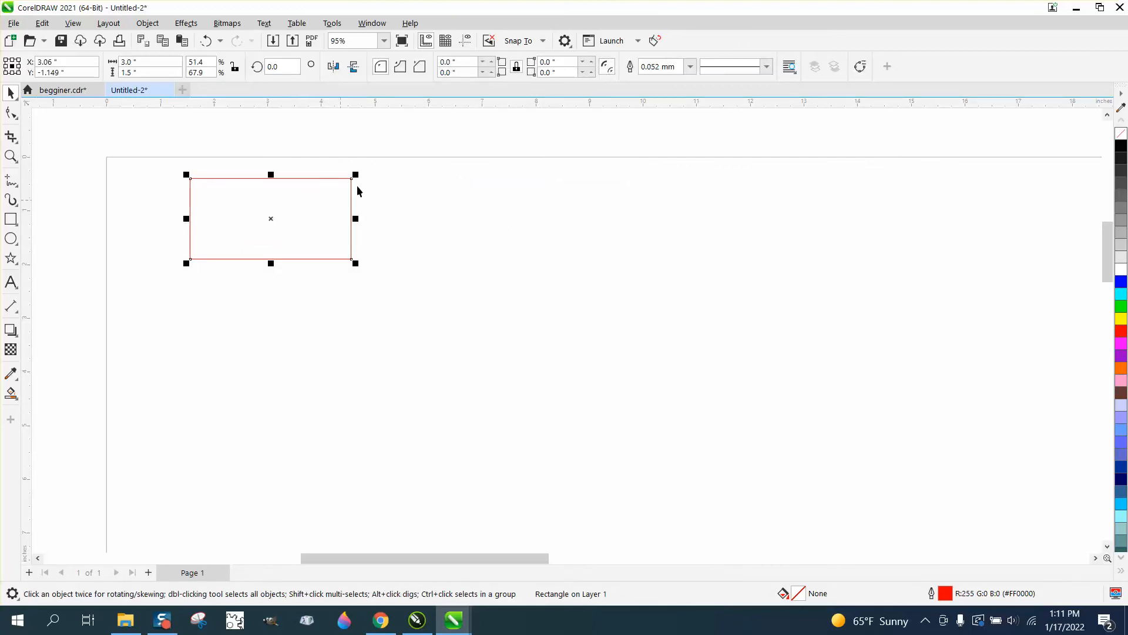
left_click(517, 69)
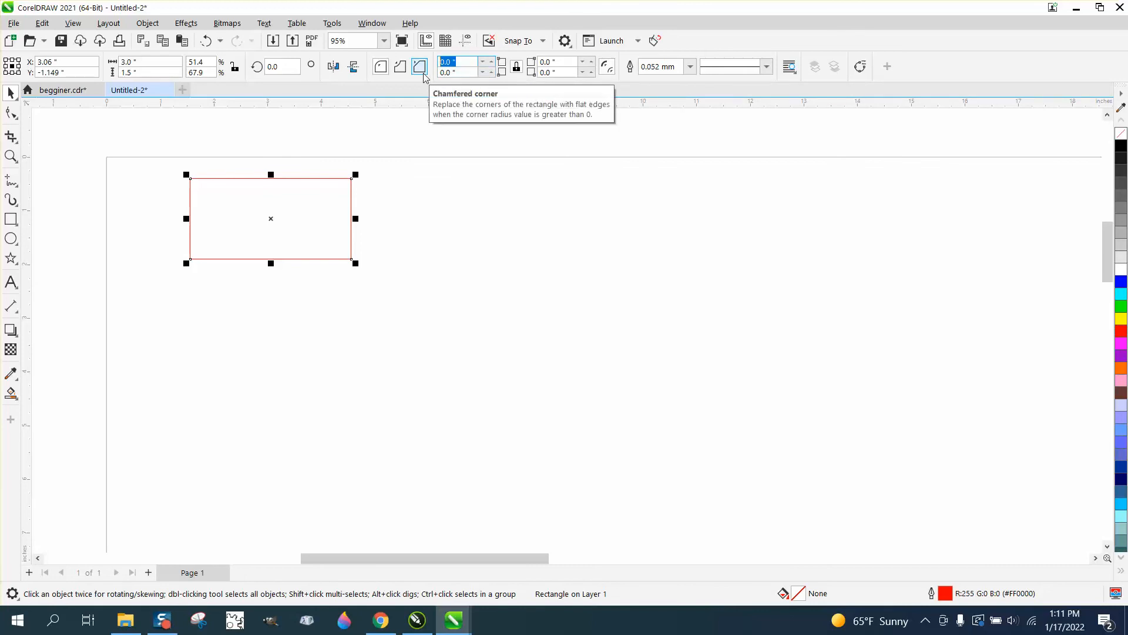
type("0.1")
key("Return")
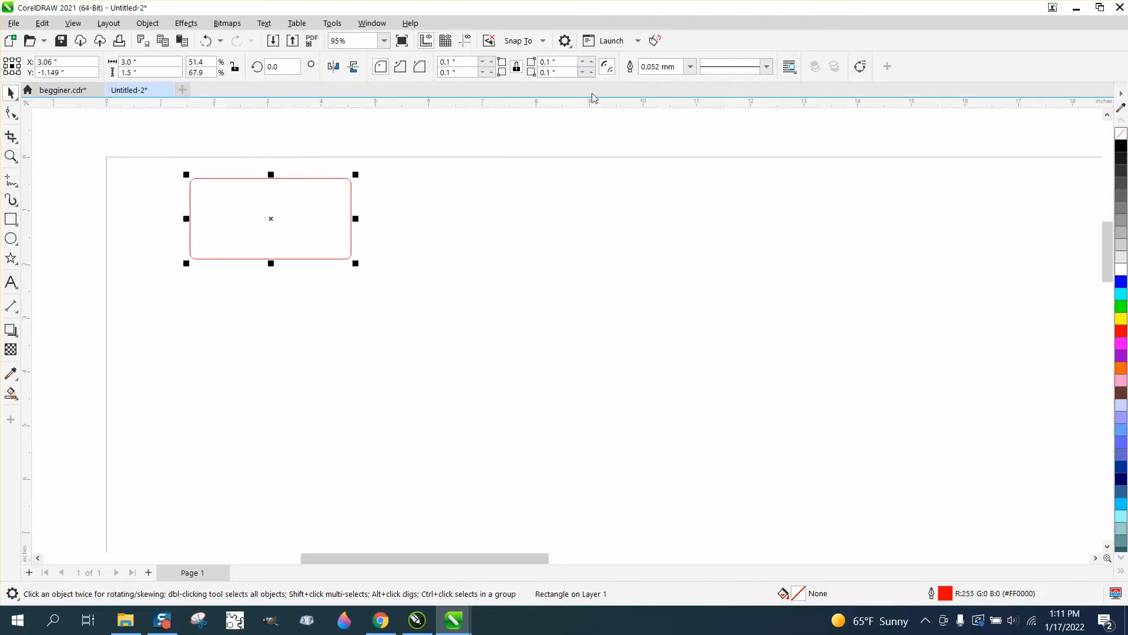
Run the Tag Cut macro on the rounded rectangle to create a matrix of 5 columns and 5 rows
left_click(655, 41)
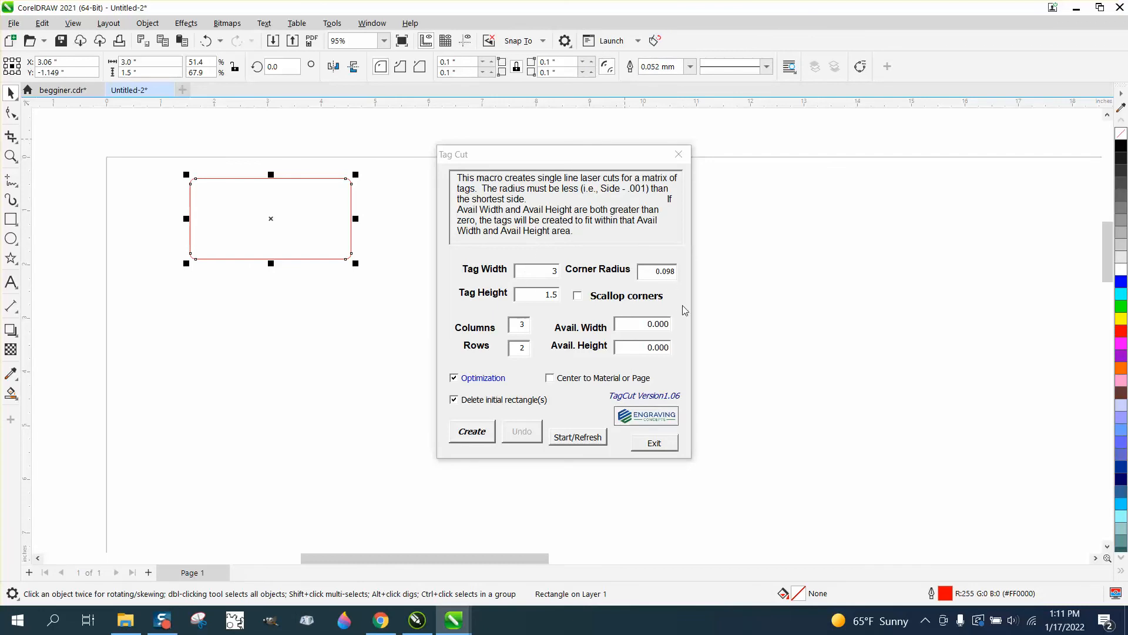
double_click(526, 326)
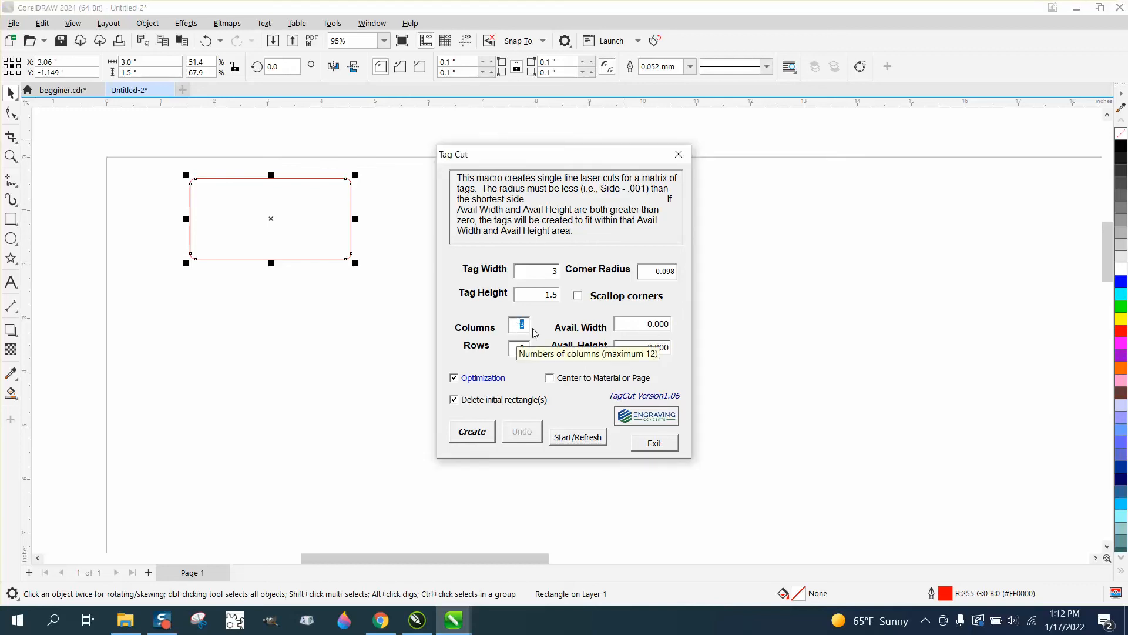
type("5")
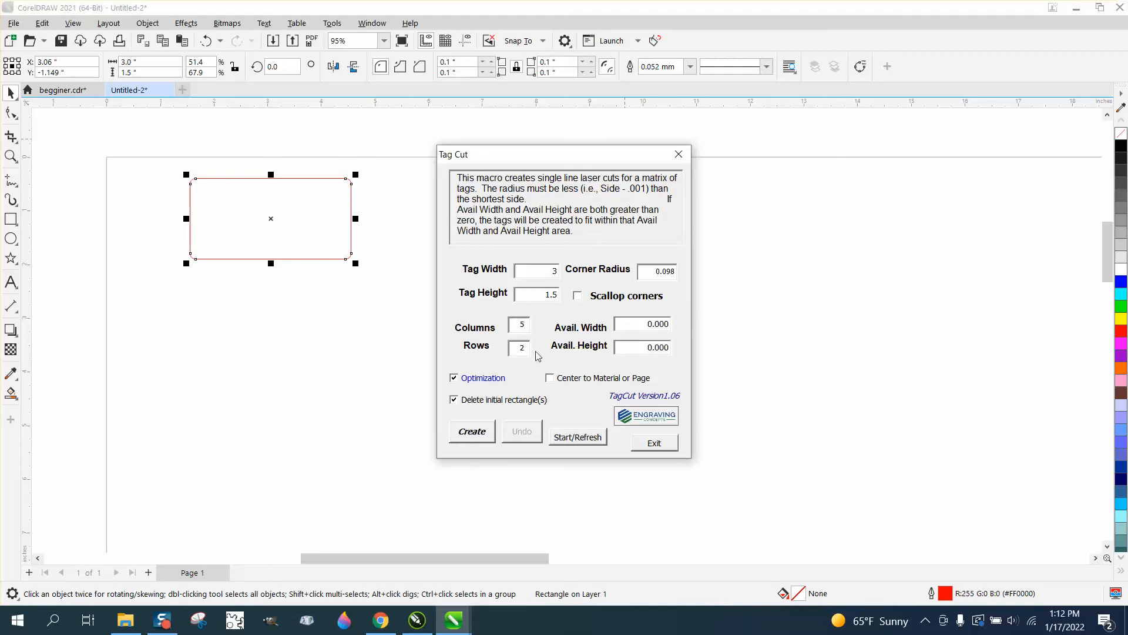
left_click_drag(529, 349, 509, 354)
type("5")
left_click(473, 433)
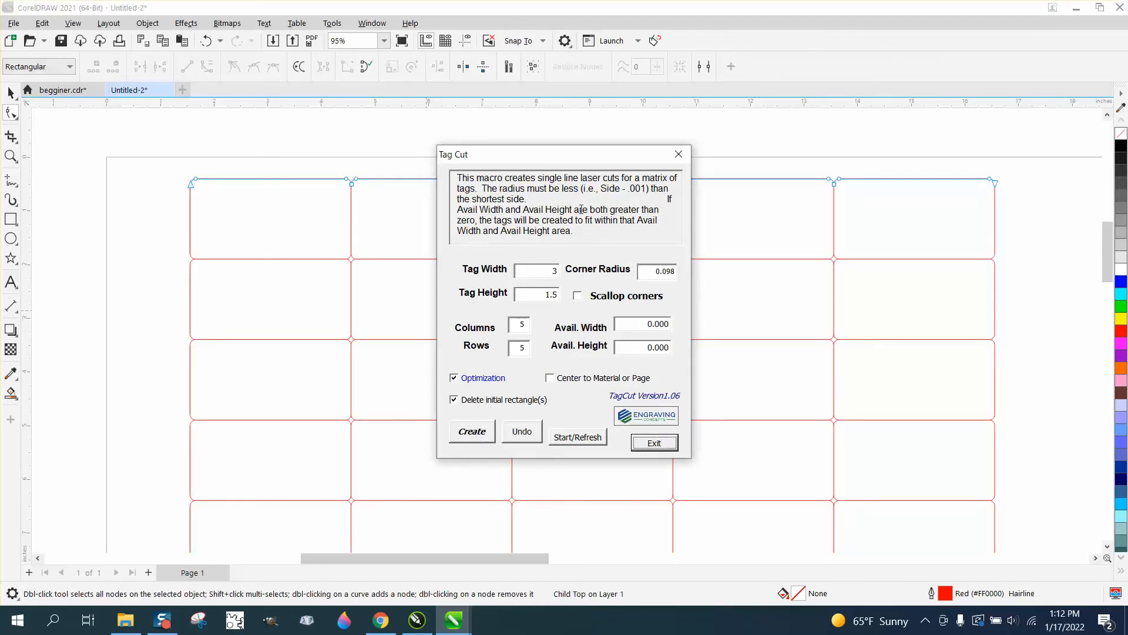
left_click(671, 443)
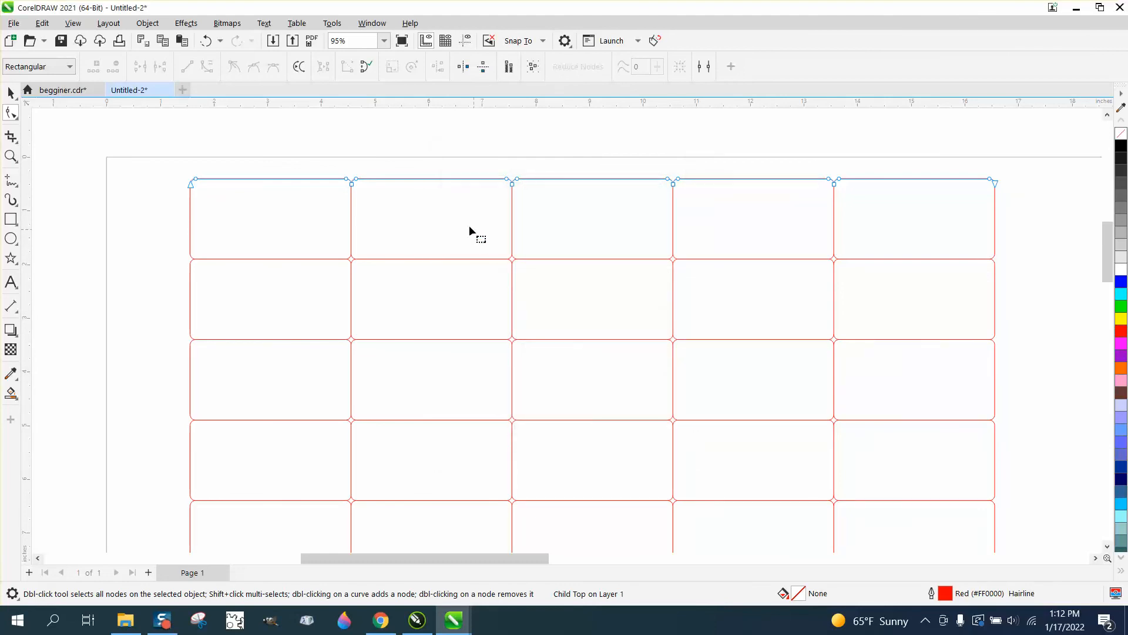
Select the whole tag matrix with the Pick tool and move it slightly down and left
scroll(1109, 254, "down", 3)
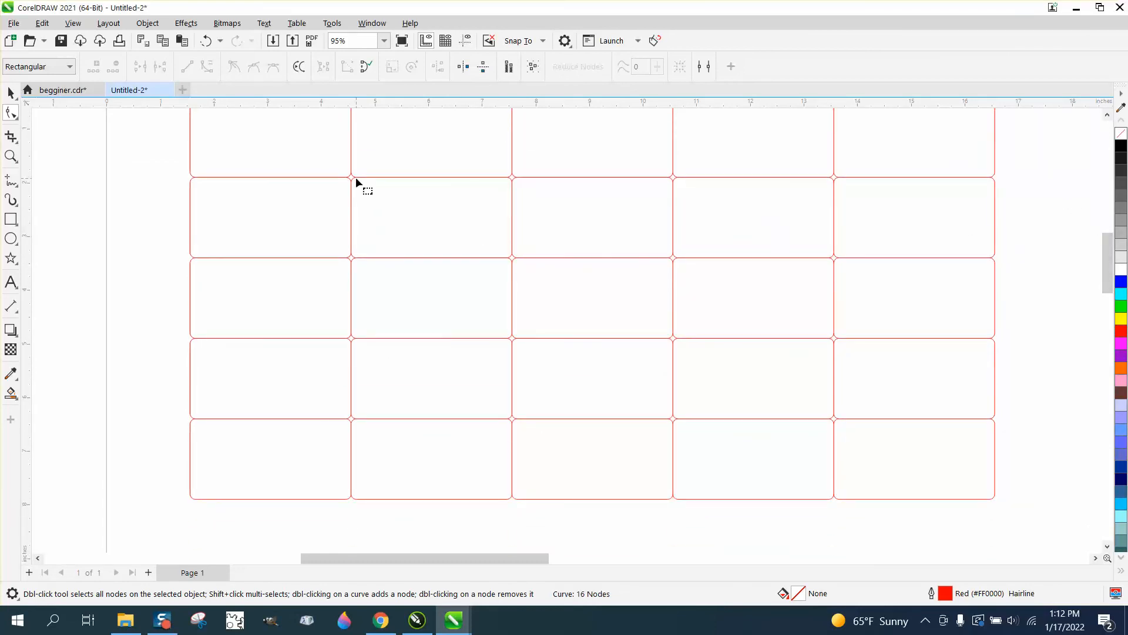
left_click_drag(1107, 282, 1107, 277)
left_click(11, 93)
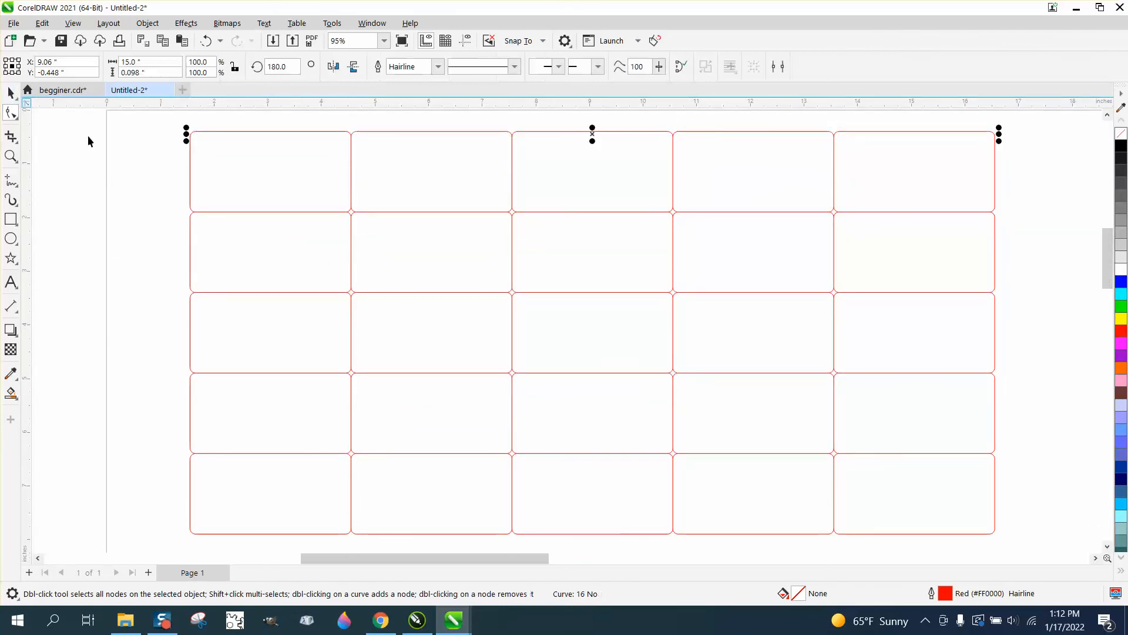
left_click(93, 165)
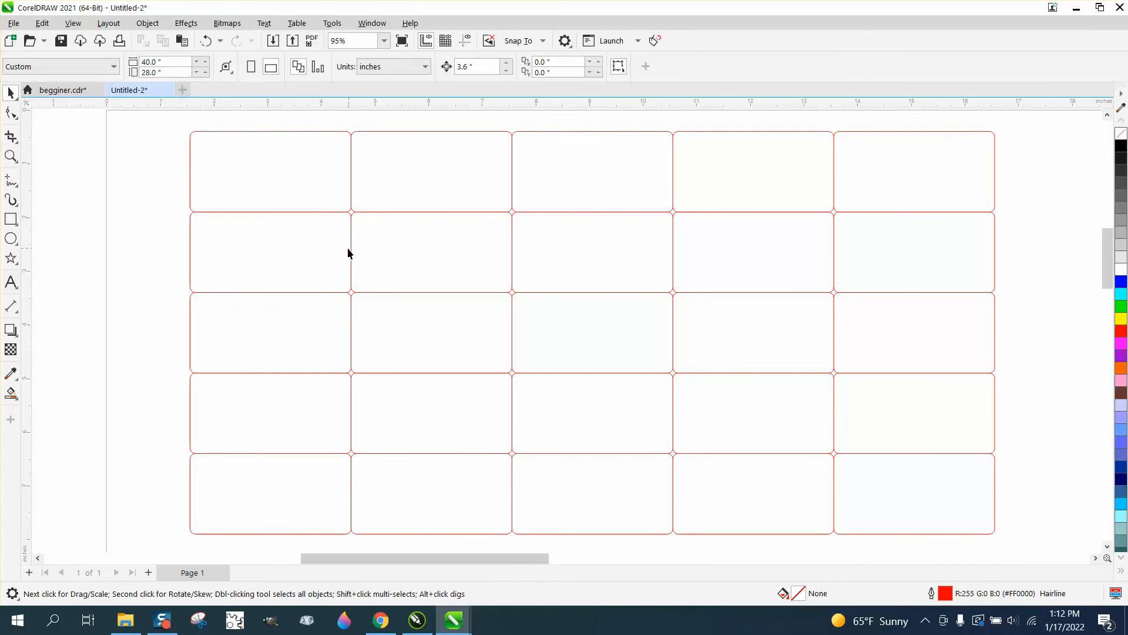
left_click(312, 132)
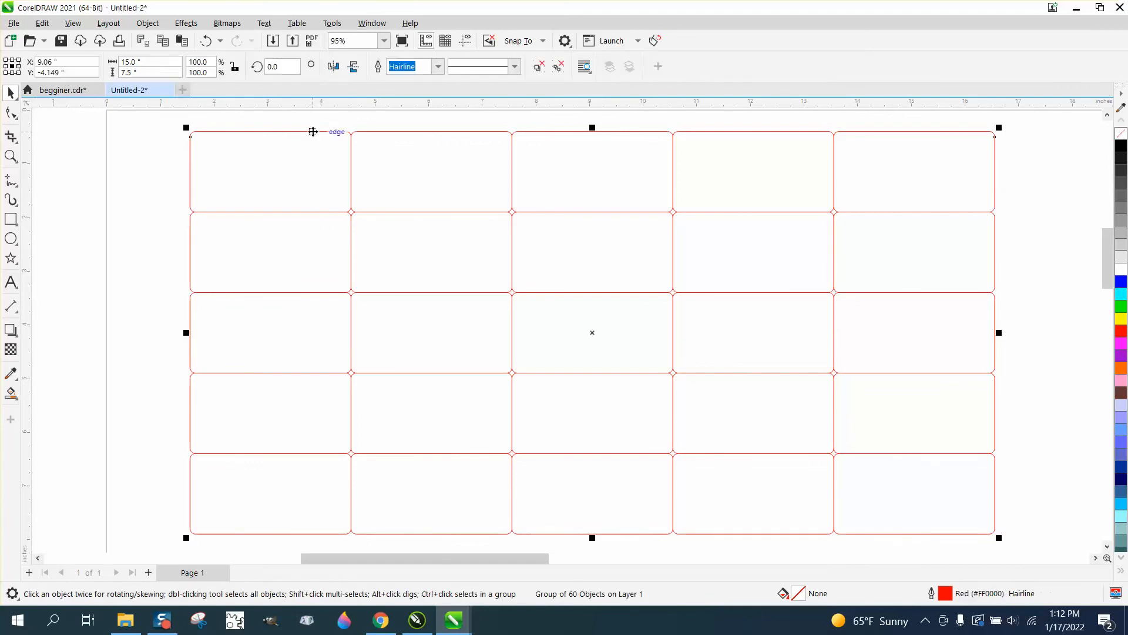
left_click_drag(312, 131, 304, 158)
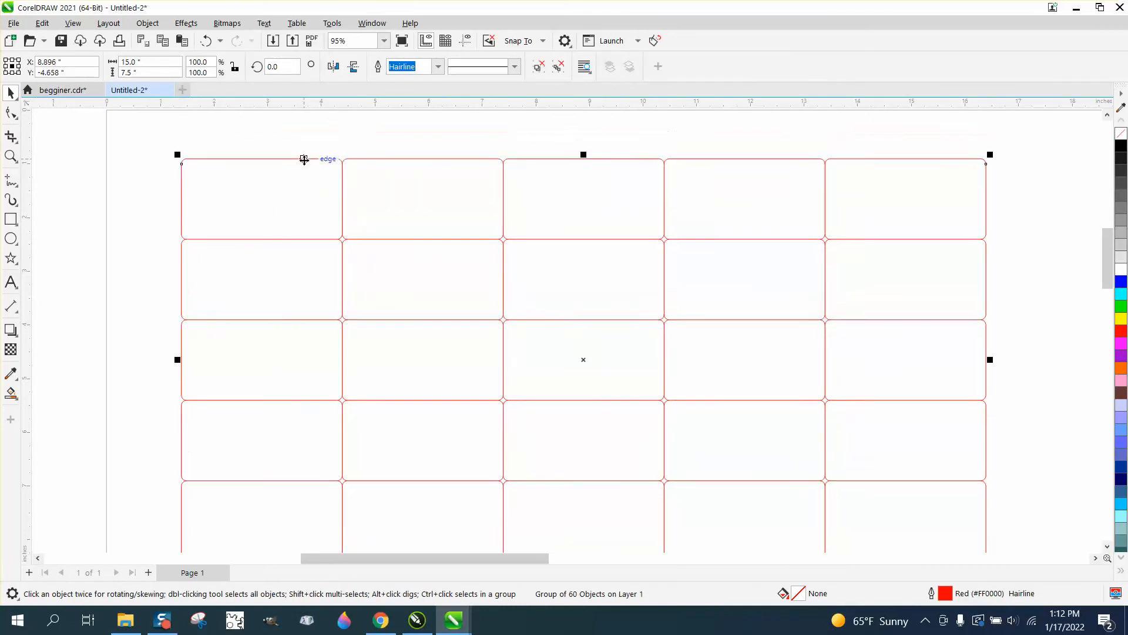
Convert the tag matrix to curves and move it slightly upward on the page
left_click(144, 23)
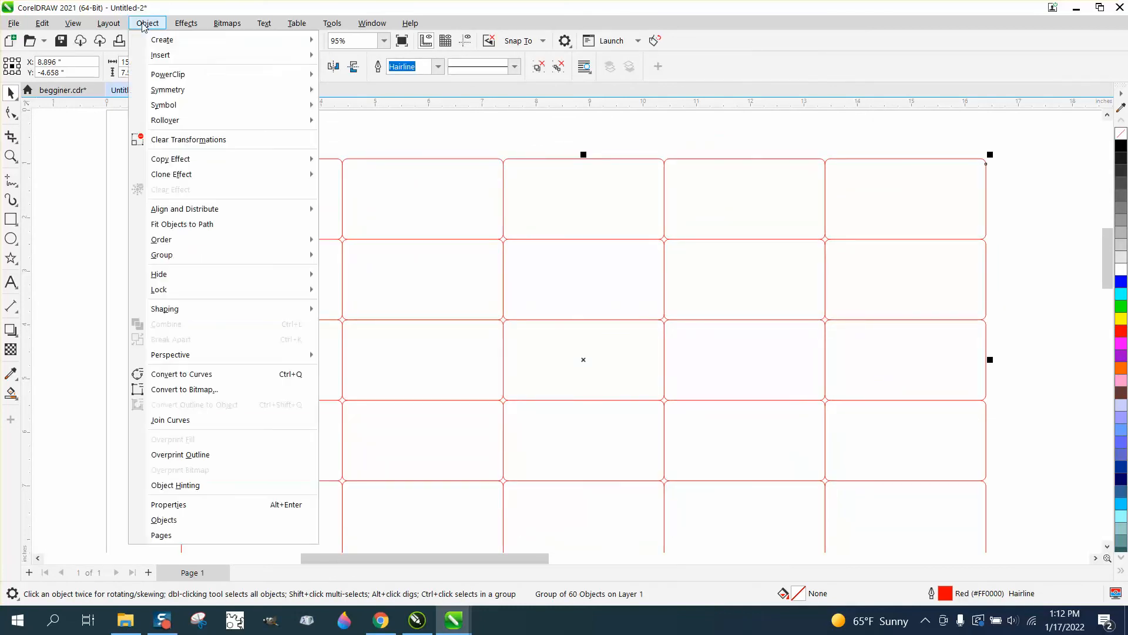
left_click(208, 374)
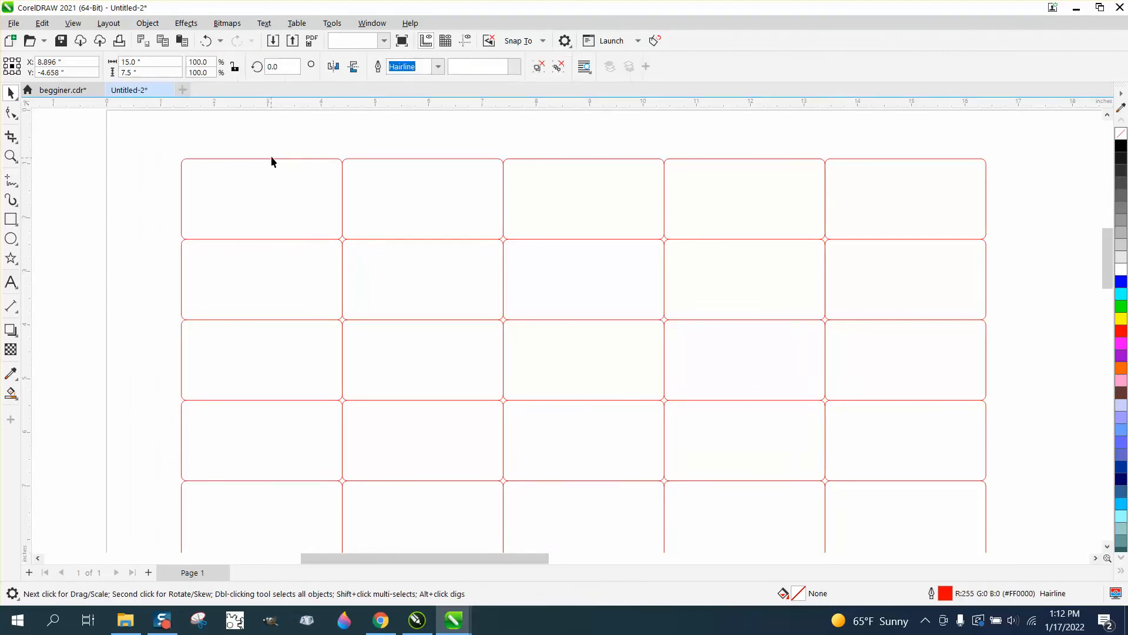
left_click_drag(270, 157, 275, 143)
Ungroup the tag matrix into separate cut lines and clear the selection
left_click(147, 24)
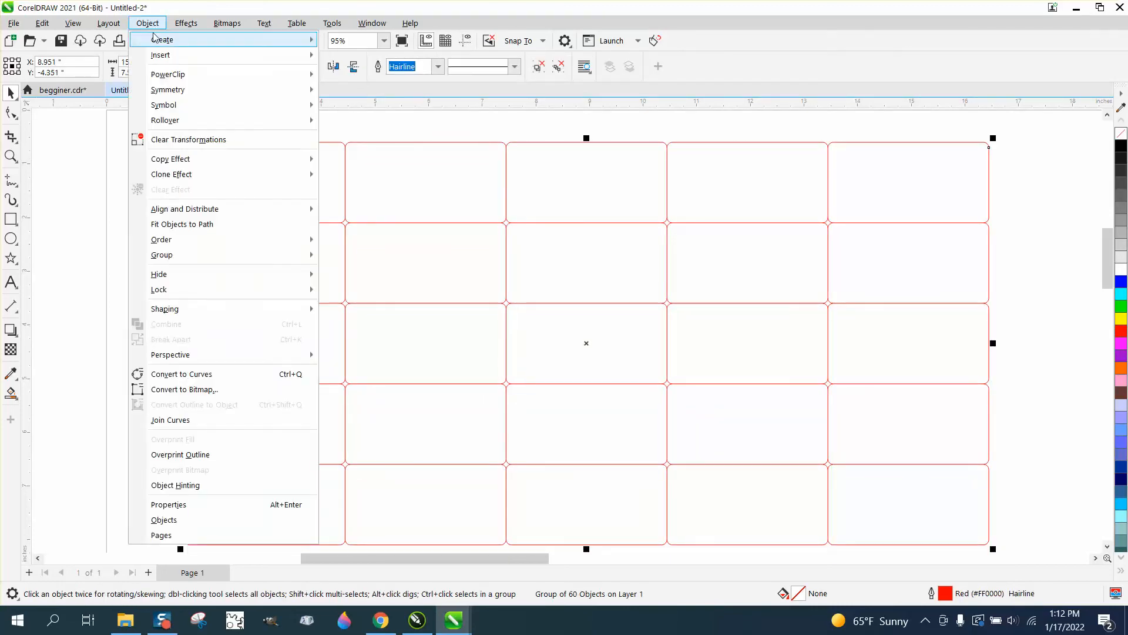
mouse_move(184, 254)
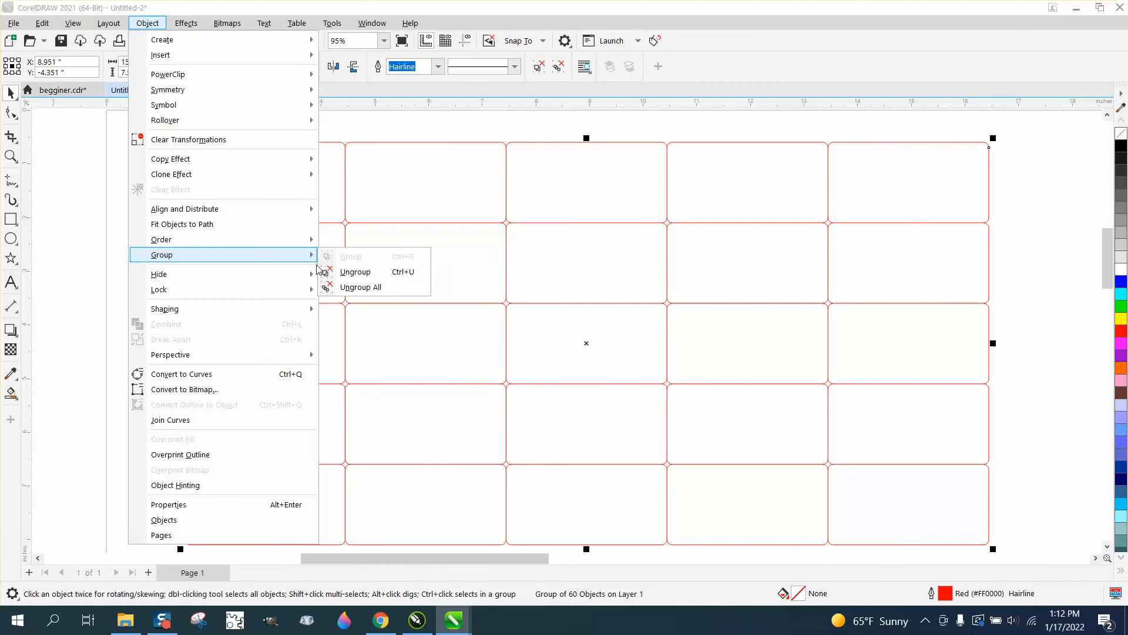
left_click(353, 268)
left_click(300, 116)
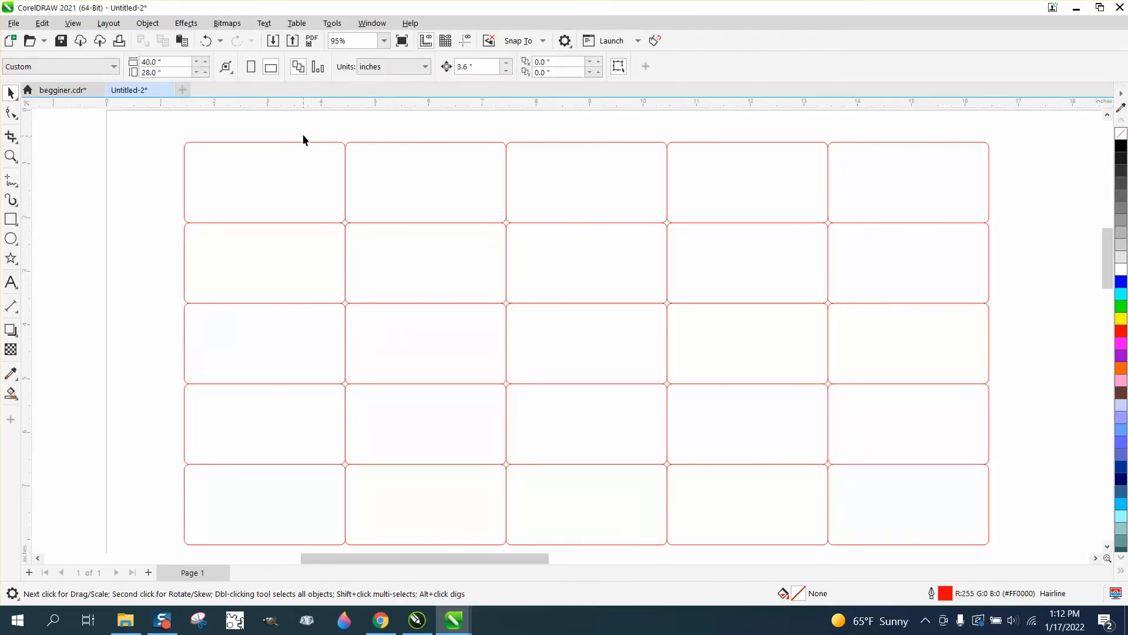
Pull the top outline, two vertical dividers and two horizontal dividers away from the tag matrix to separate its individual cut lines
left_click_drag(308, 141, 315, 130)
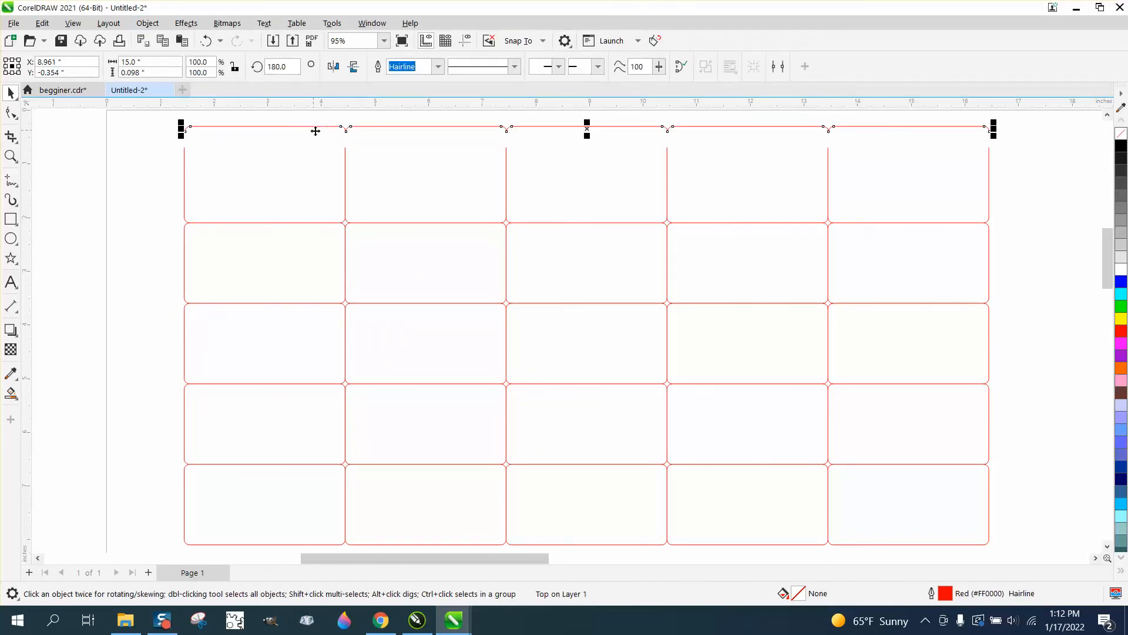
left_click_drag(346, 187, 322, 183)
left_click_drag(346, 254, 325, 265)
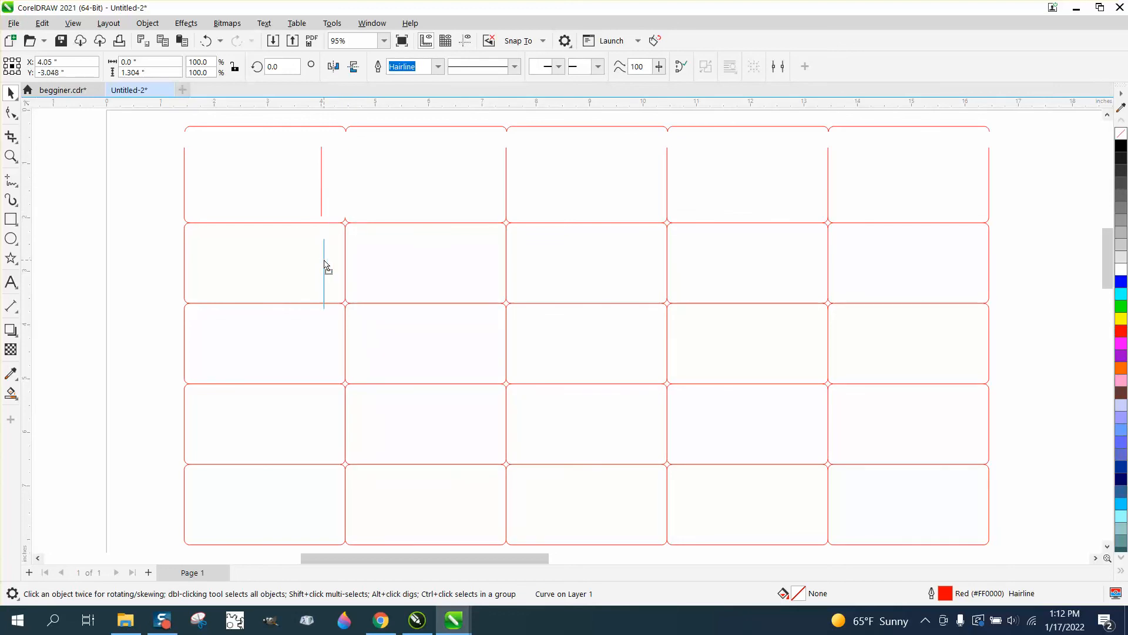
left_click_drag(307, 223, 289, 238)
left_click_drag(397, 224, 401, 234)
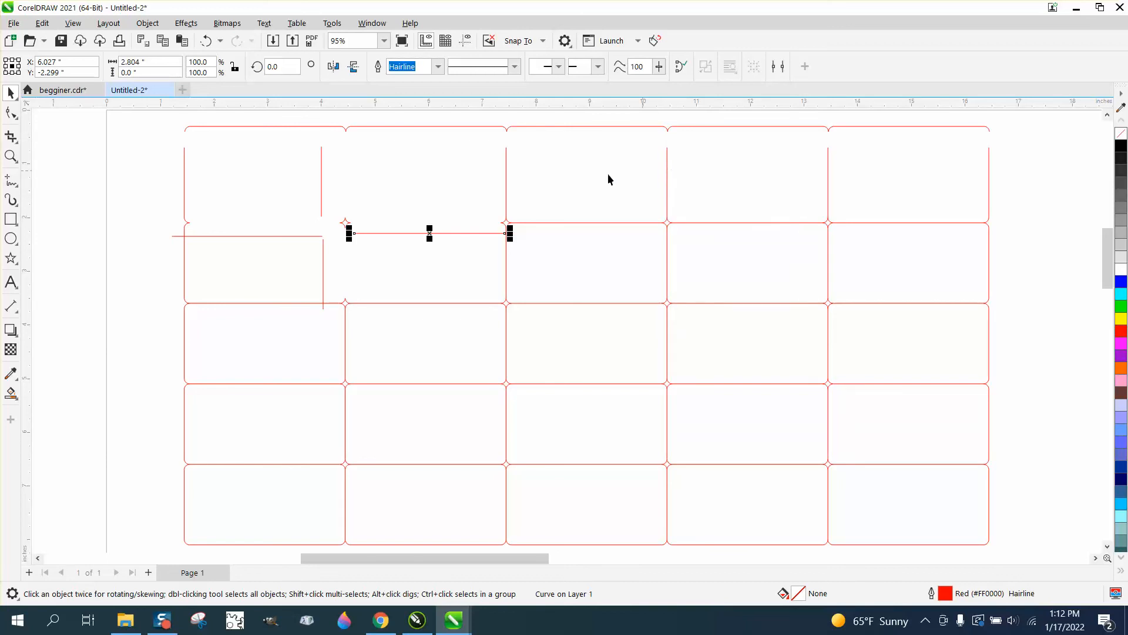
Undo the moves of the separated cut lines, including the top outline
left_click(207, 41)
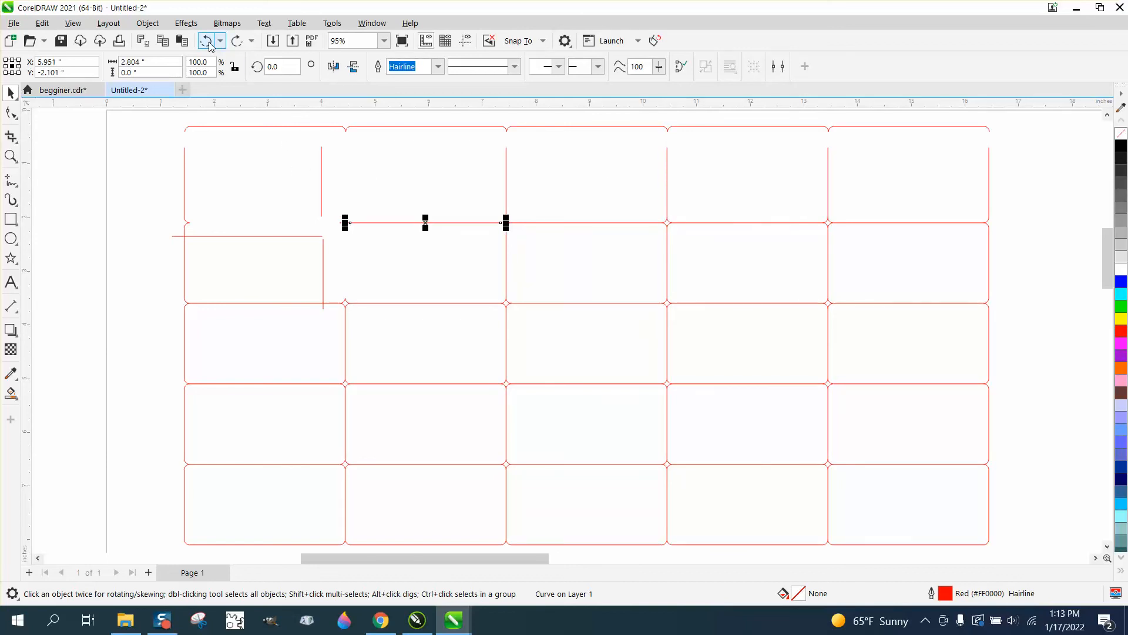
left_click(207, 41)
left_click(207, 41)
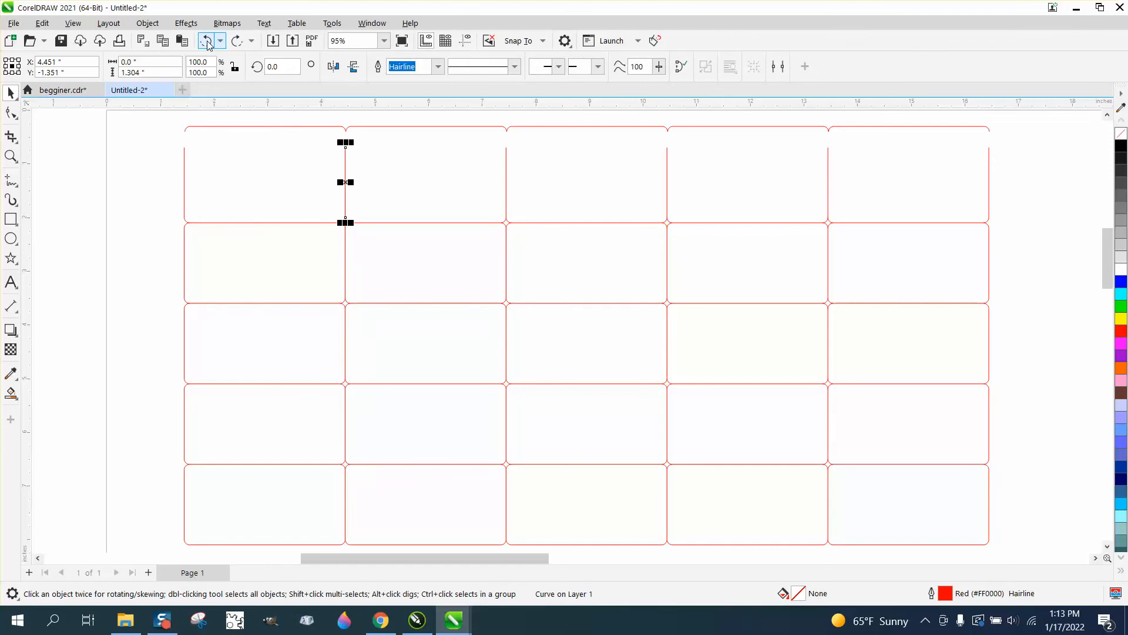
left_click(206, 41)
scroll(242, 150, "down", 1)
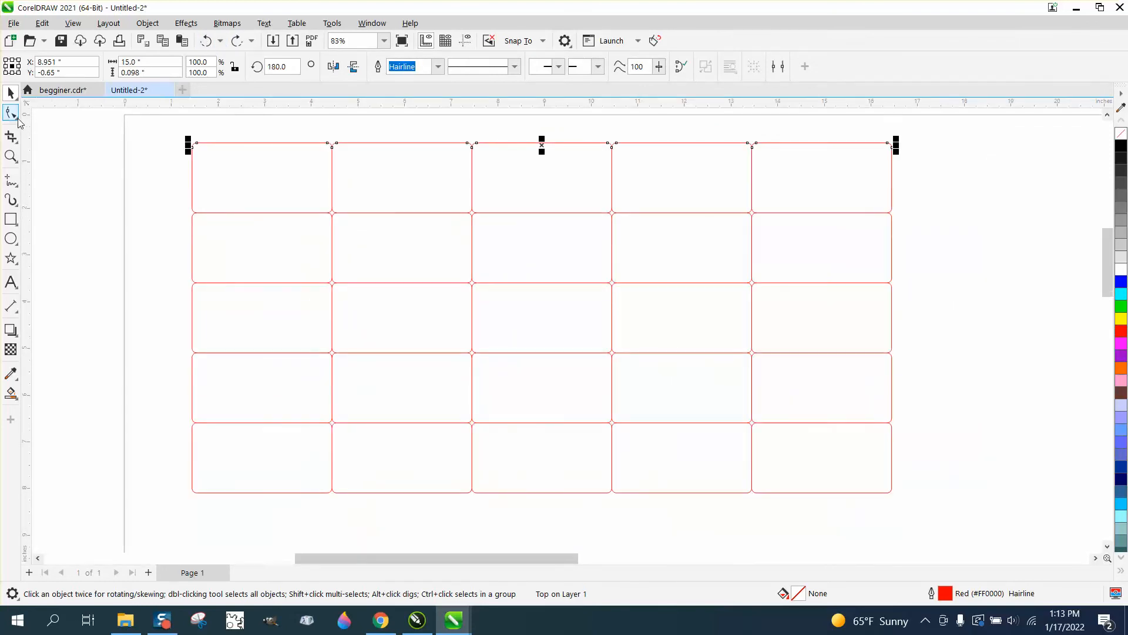
Select the matrix's left outline and cycle the selection through the individual cut lines to examine how the rounded tags are built
left_click(138, 184)
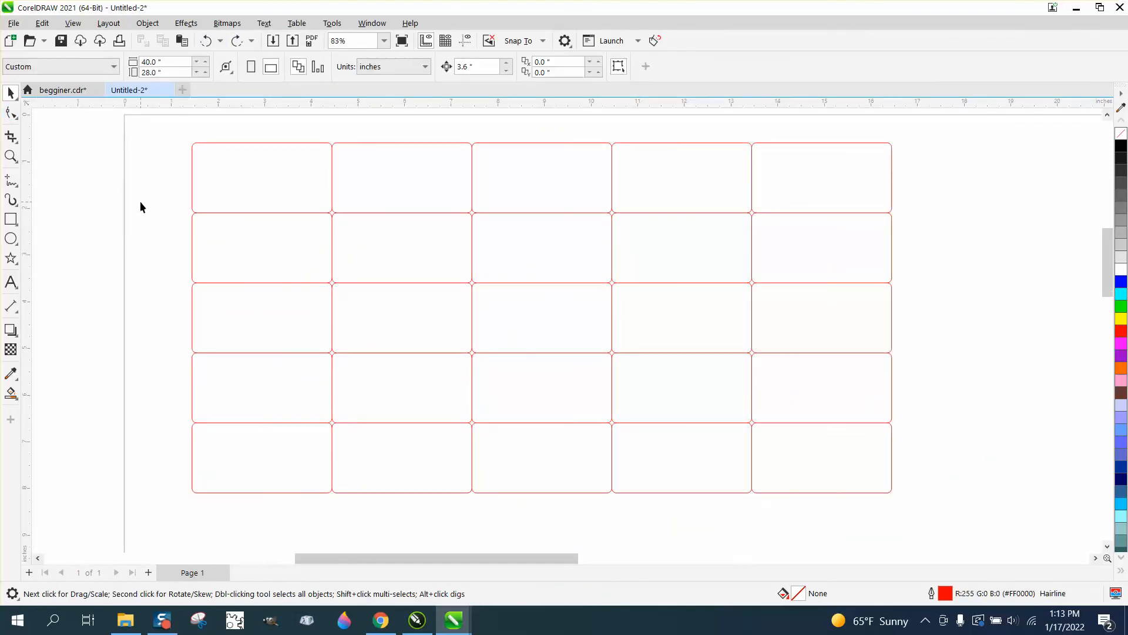
left_click(192, 161)
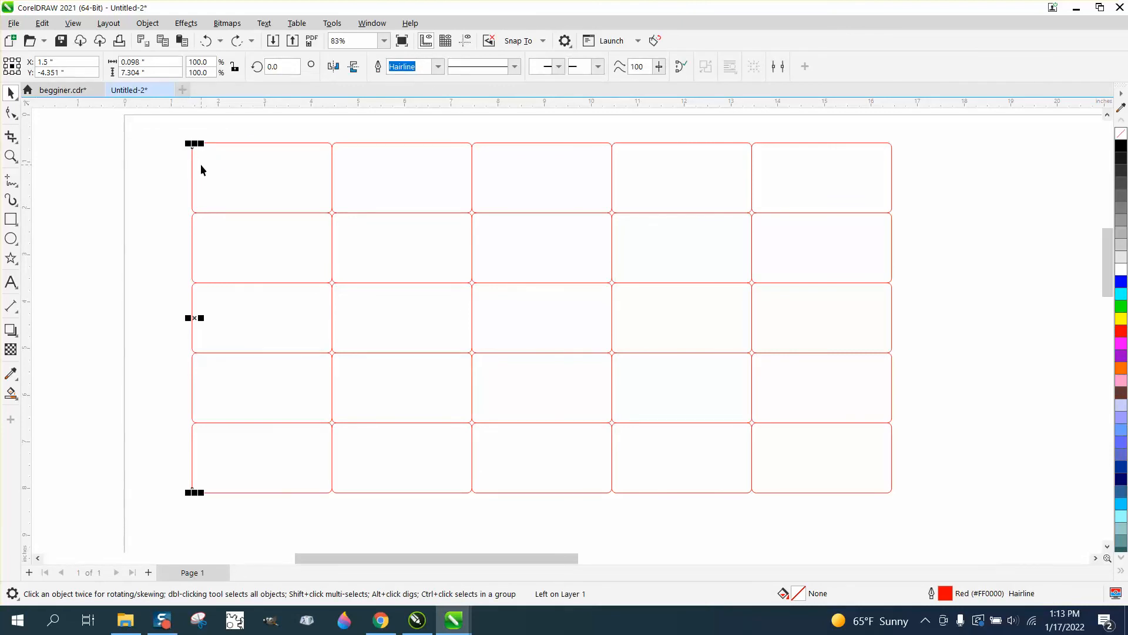
key("Tab")
key("Tab")
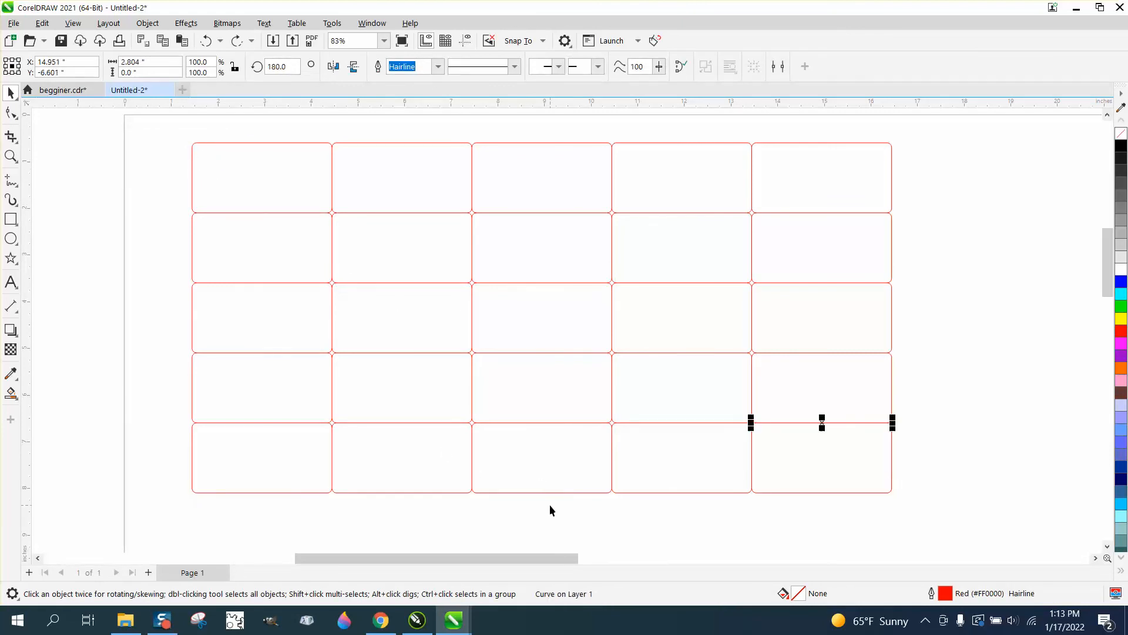
key("Tab")
key("Tab")
key("Tab")
key("Tab")
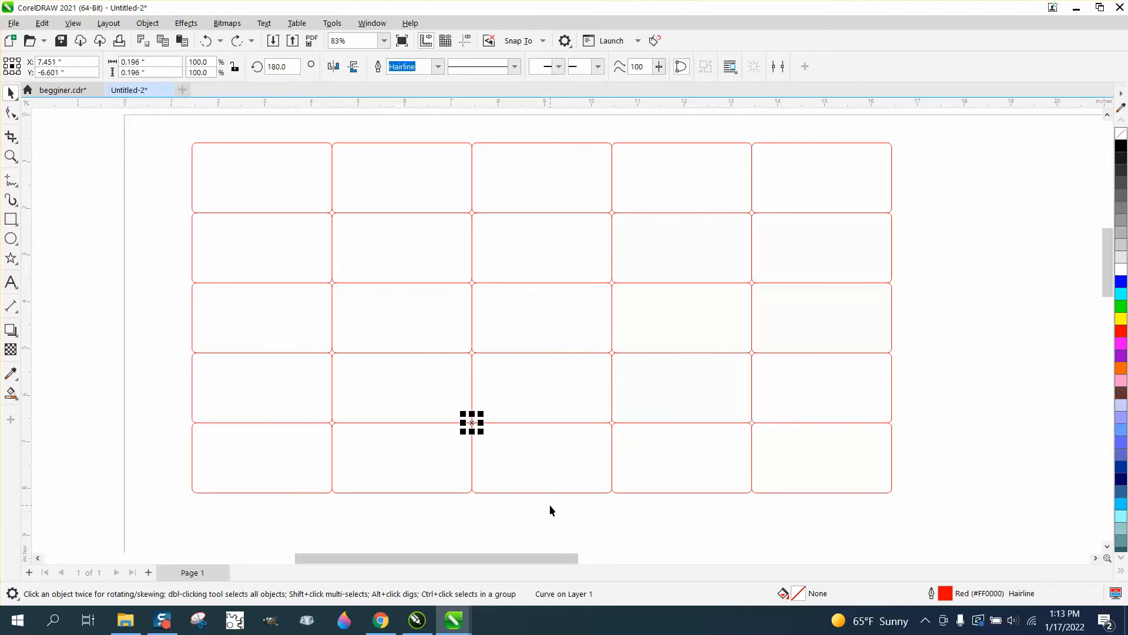
key("Tab")
key("Tab")
key("Tab")
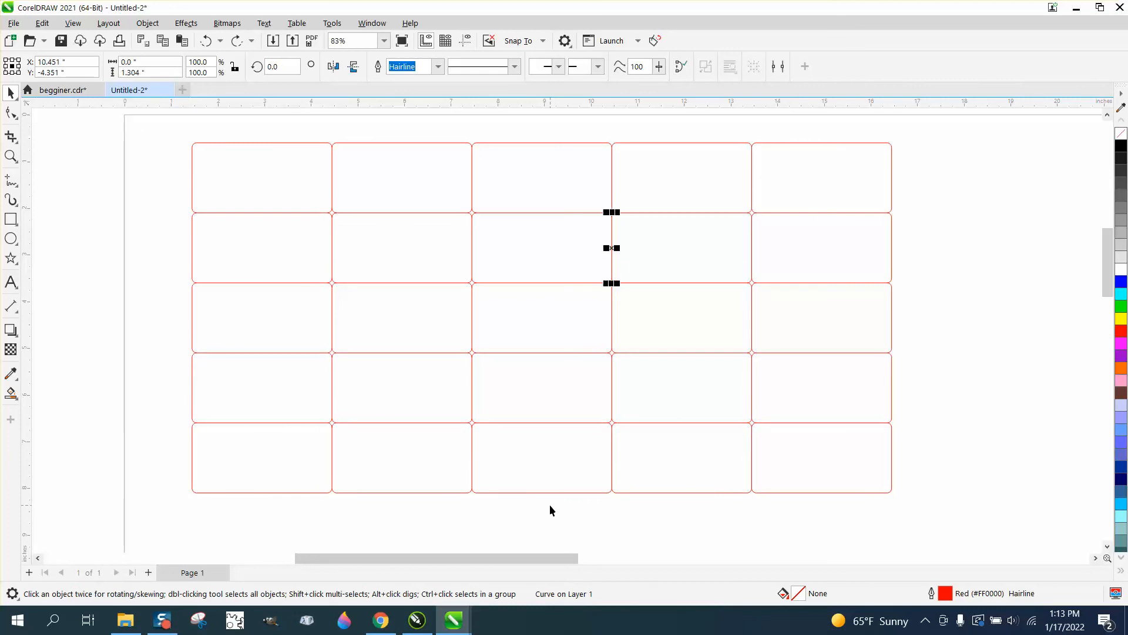
key("Tab")
key("Tab")
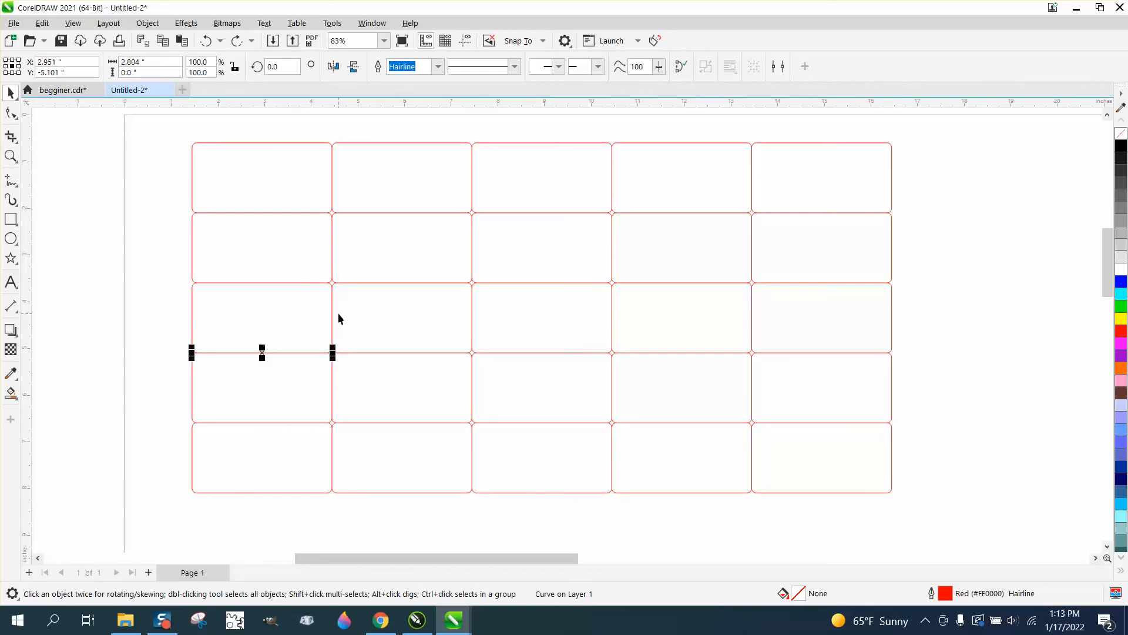
scroll(337, 317, "down", 2)
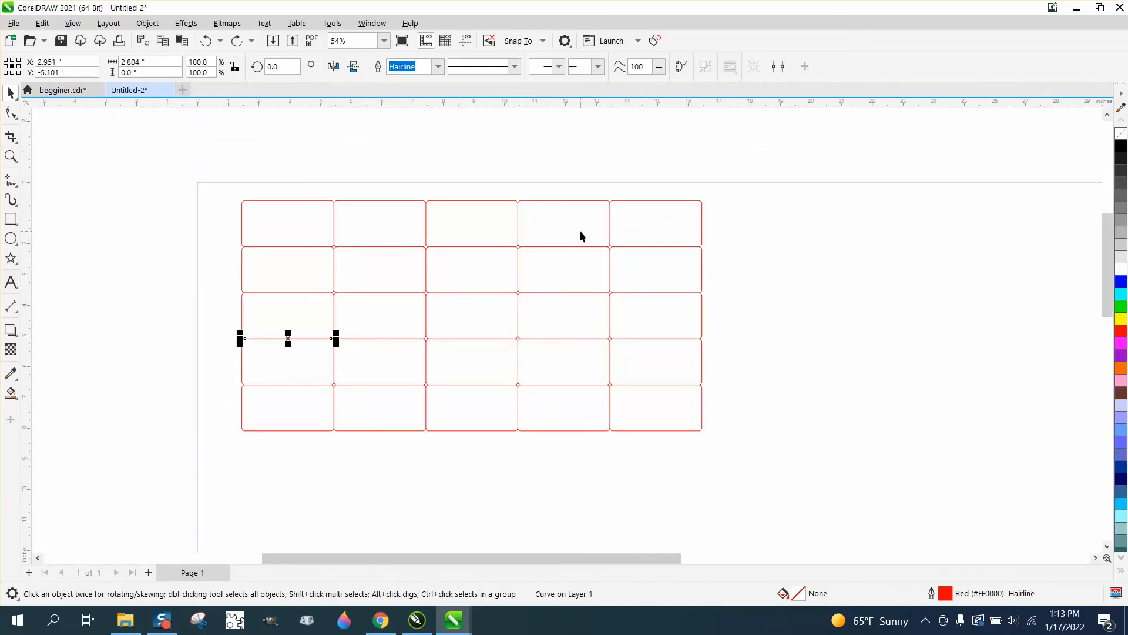
Undo the ungrouping, the matrix creation and the corner rounding, back to the single square-cornered rectangle
left_click(10, 155)
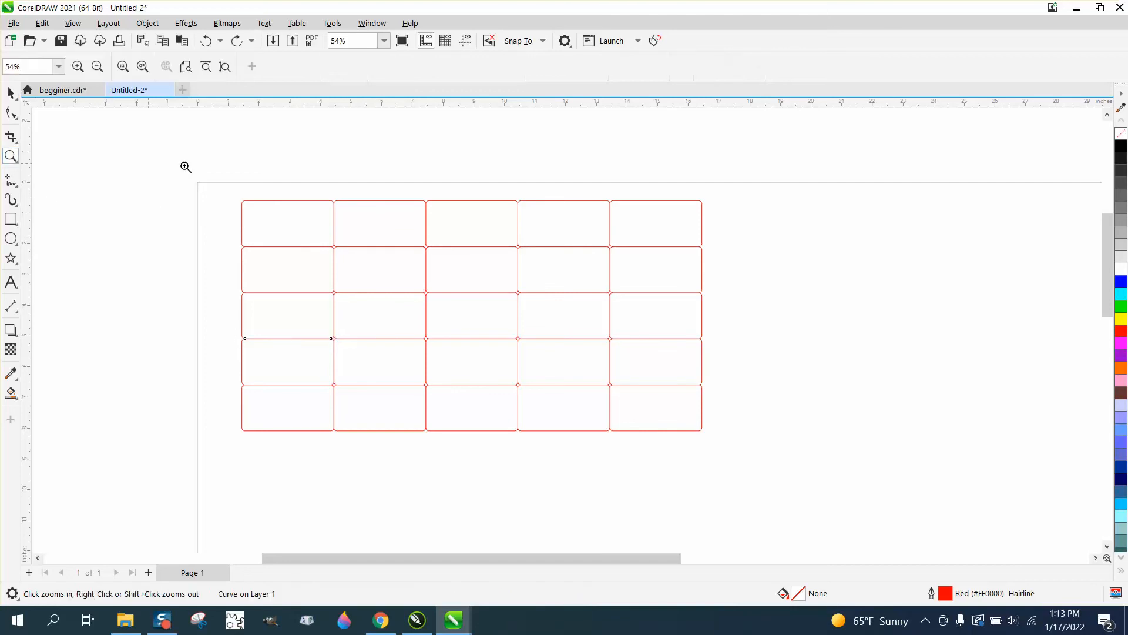
left_click_drag(236, 180, 786, 494)
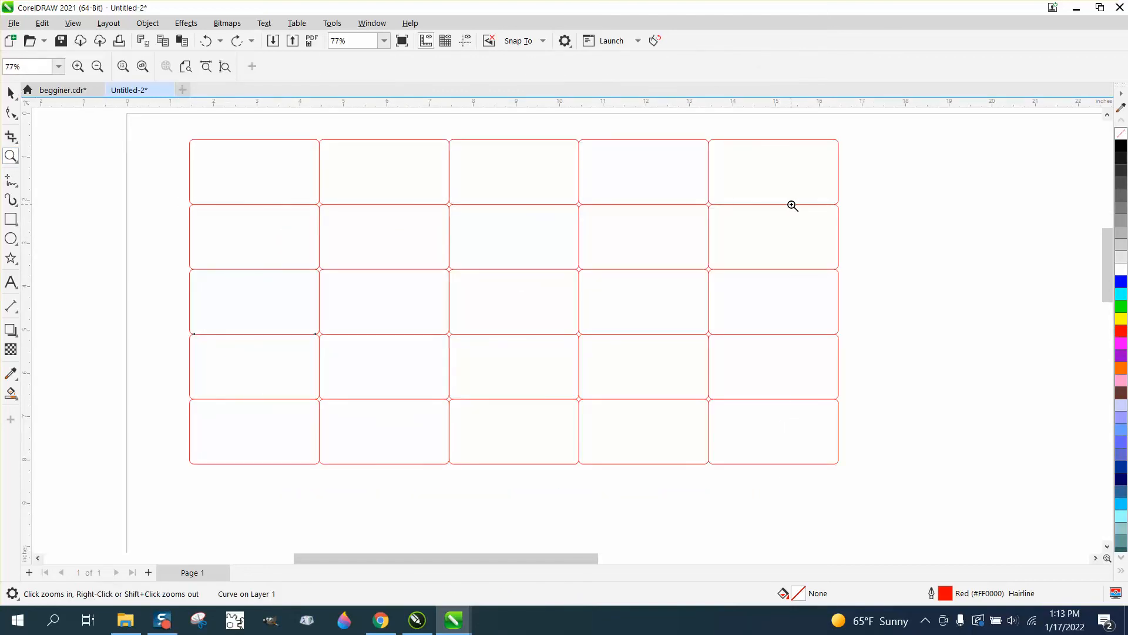
scroll(353, 182, "down", 1)
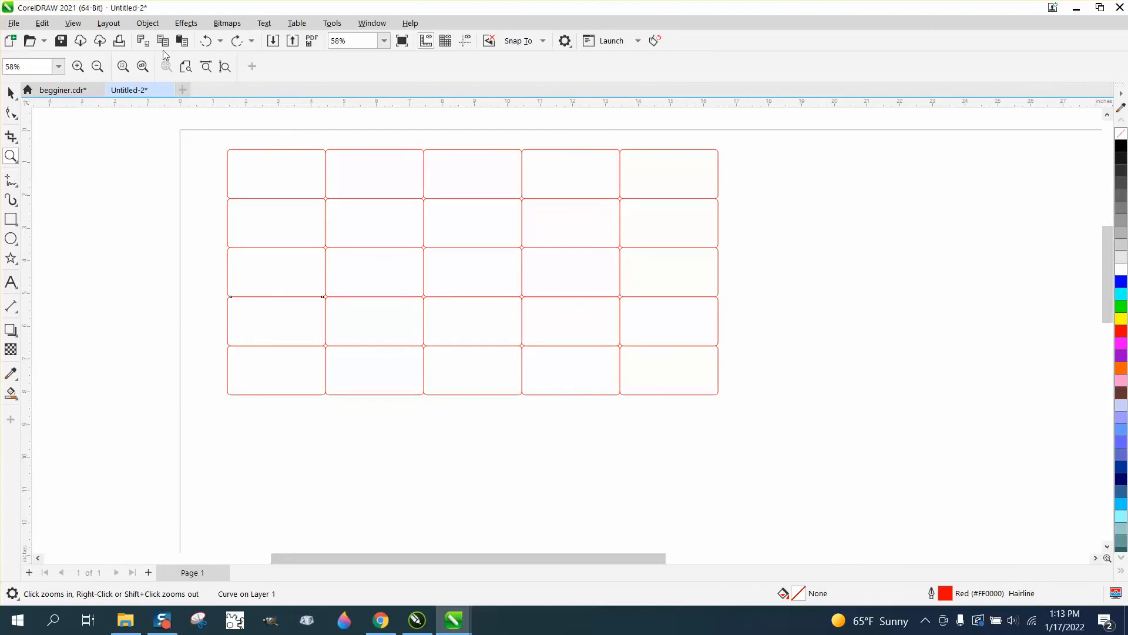
left_click(206, 41)
left_click(206, 43)
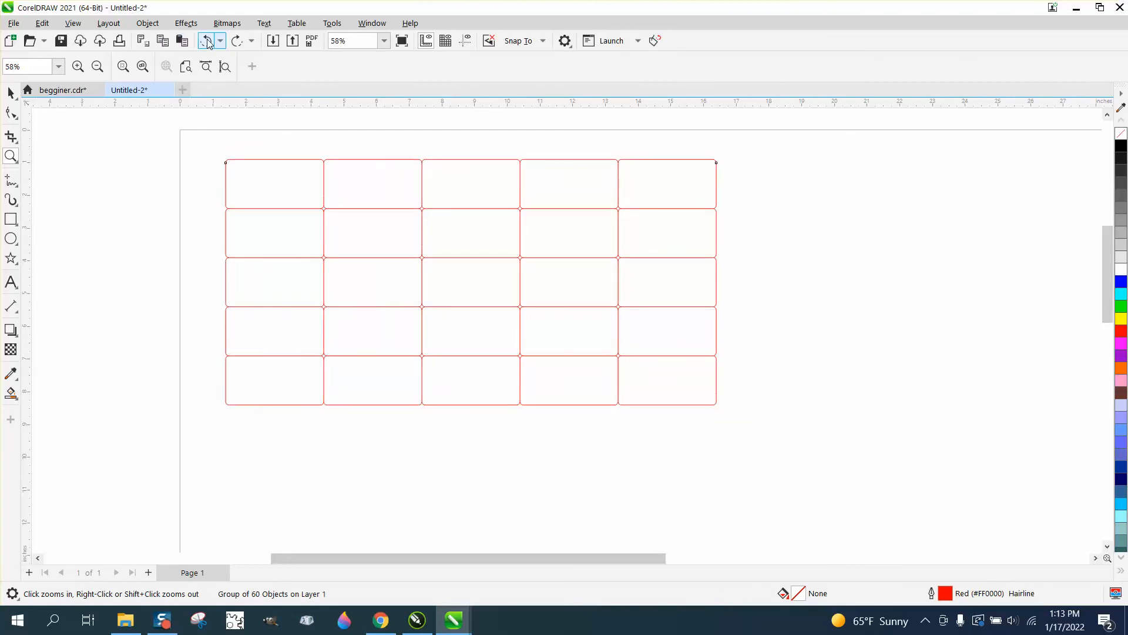
left_click(205, 42)
left_click(205, 43)
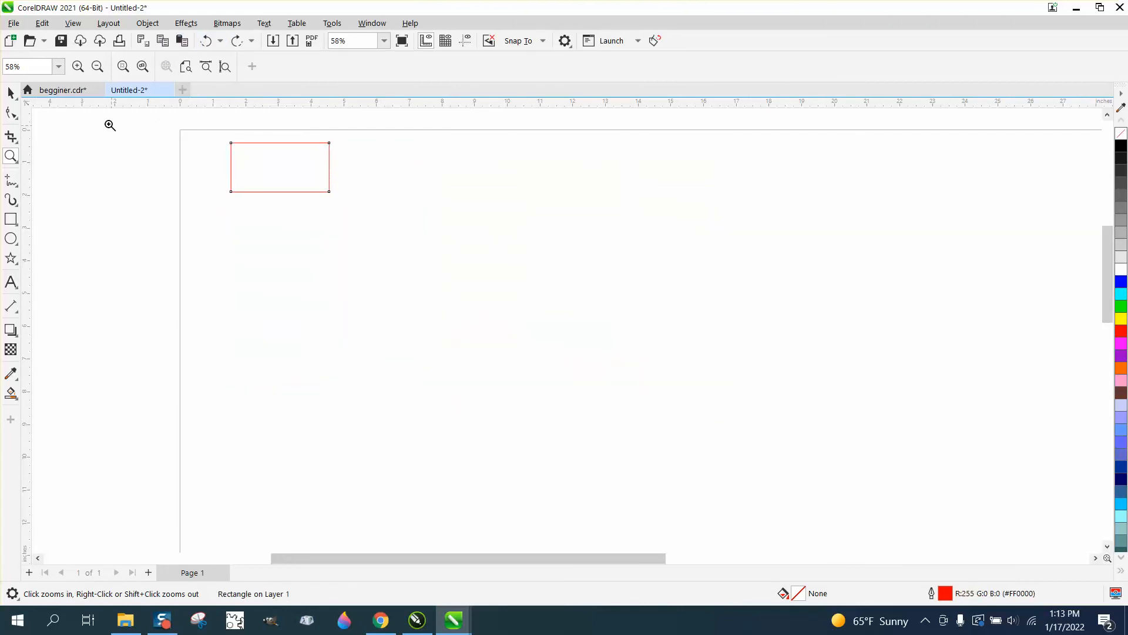
Move the rectangle slightly down and run the Tag Cut macro on it with 3 columns, 2 rows and corner radius 0
left_click(11, 93)
left_click_drag(285, 176, 286, 215)
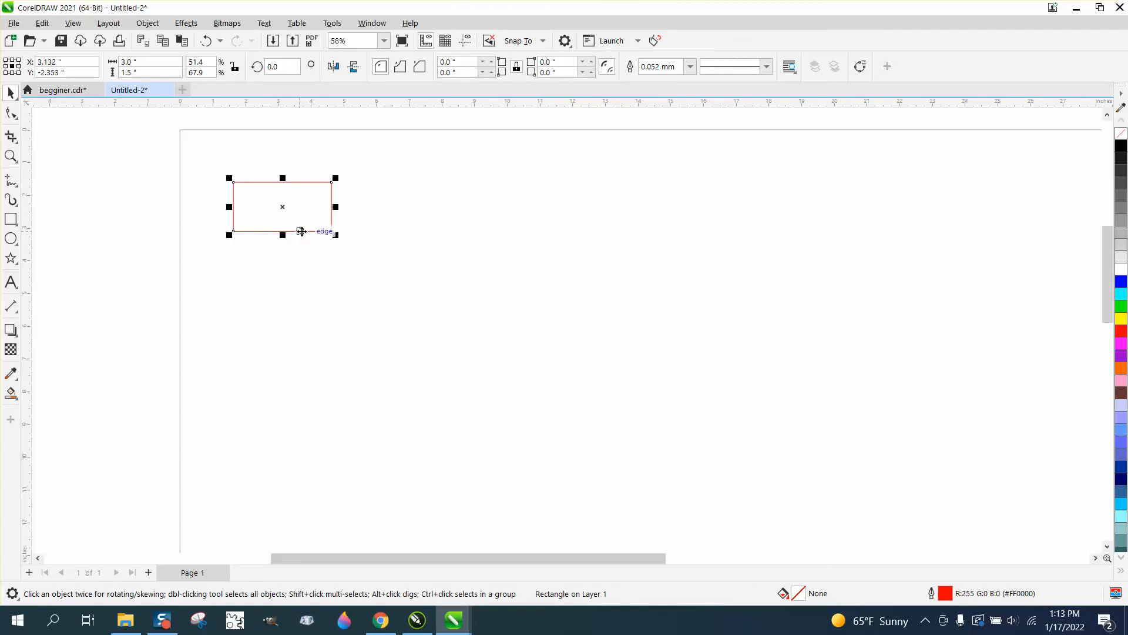
left_click(655, 41)
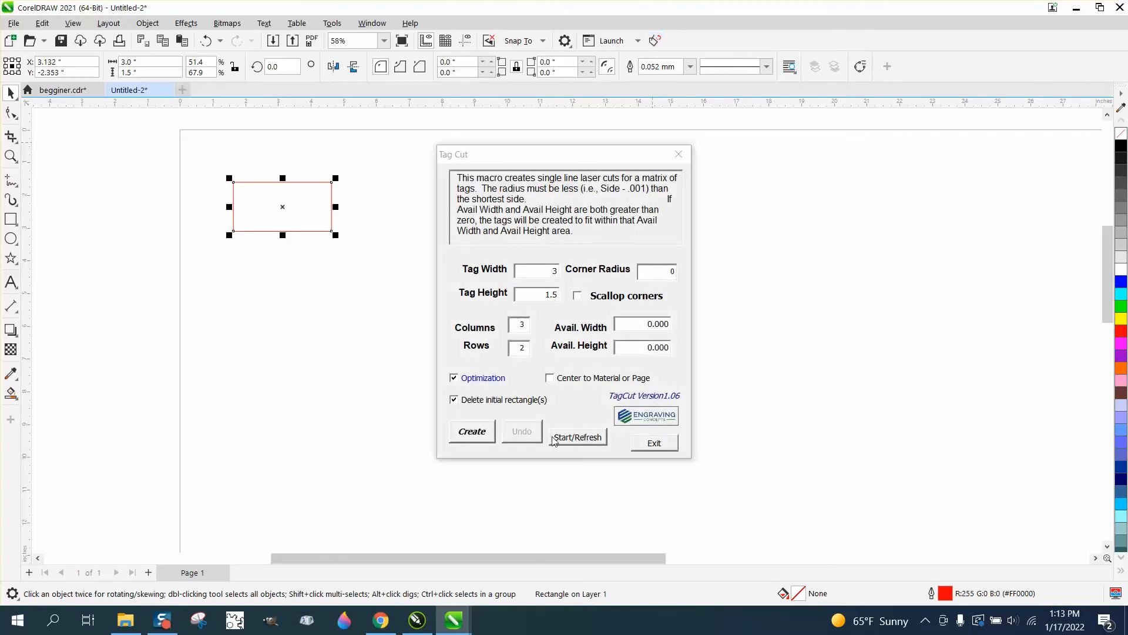
left_click(472, 430)
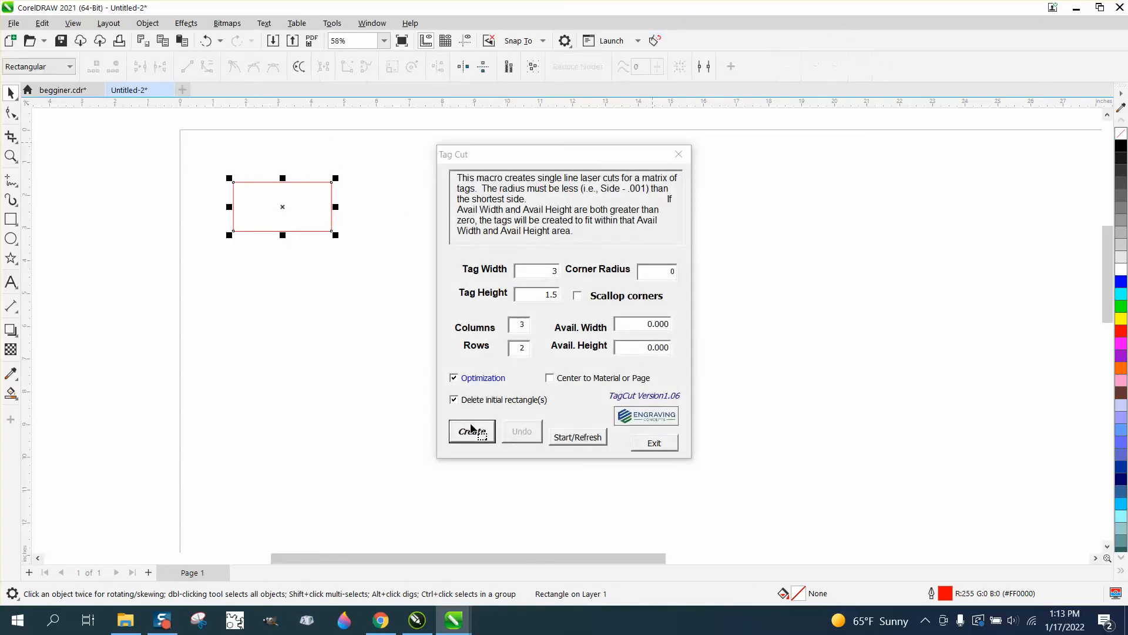
left_click(653, 445)
left_click(147, 23)
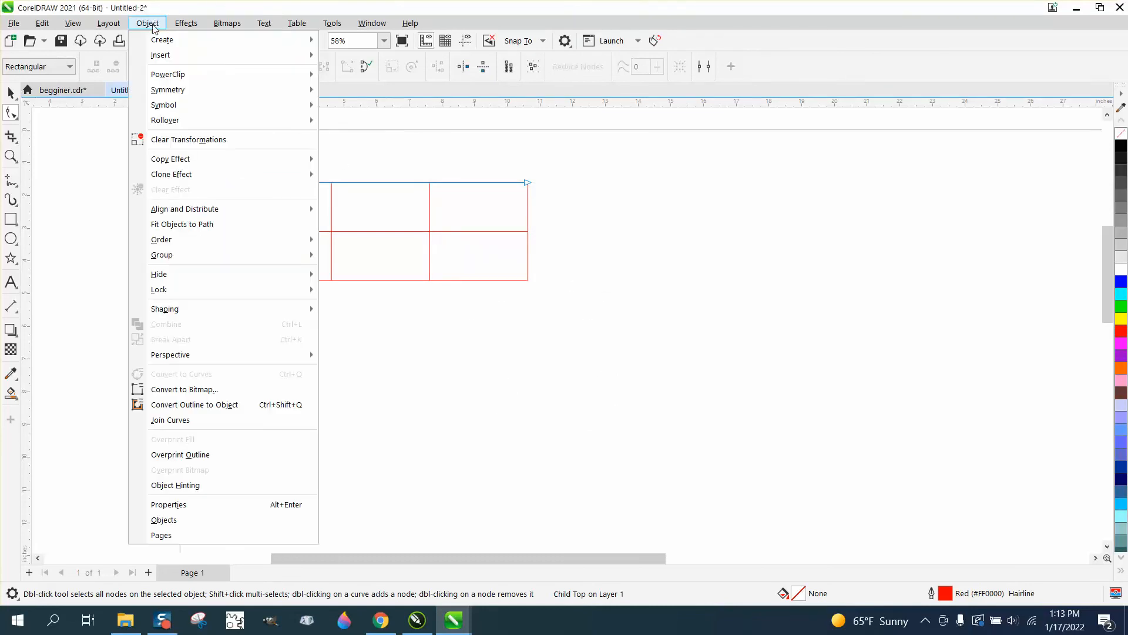
mouse_move(180, 243)
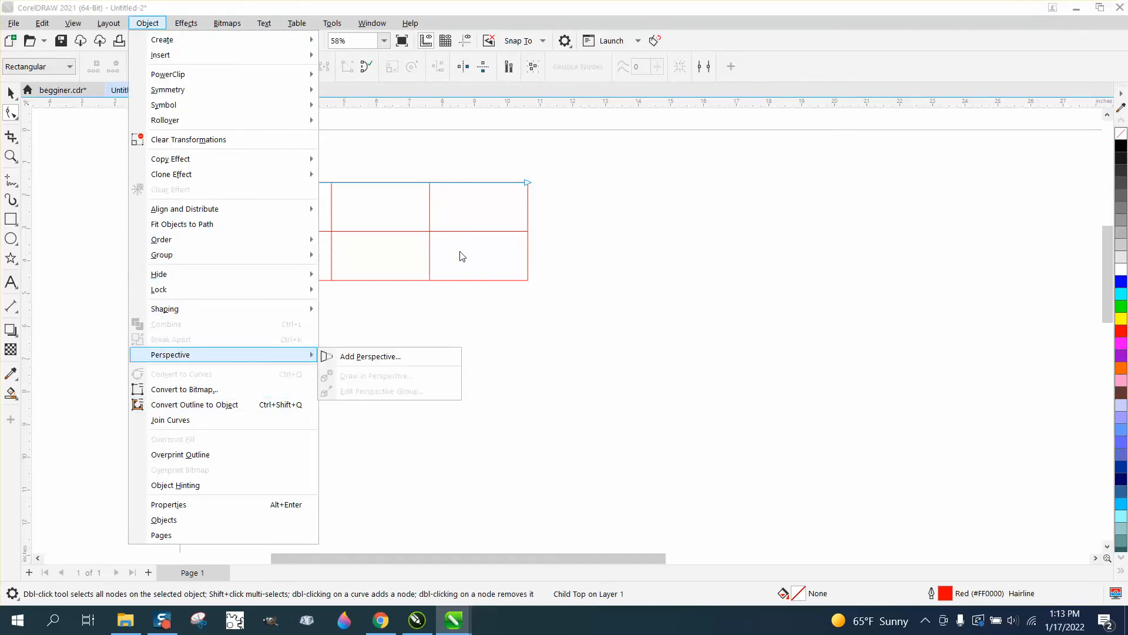
left_click(597, 251)
Pull the top cut line above the square-cornered matrix, shift the whole group left, and undo both moves
left_click(11, 92)
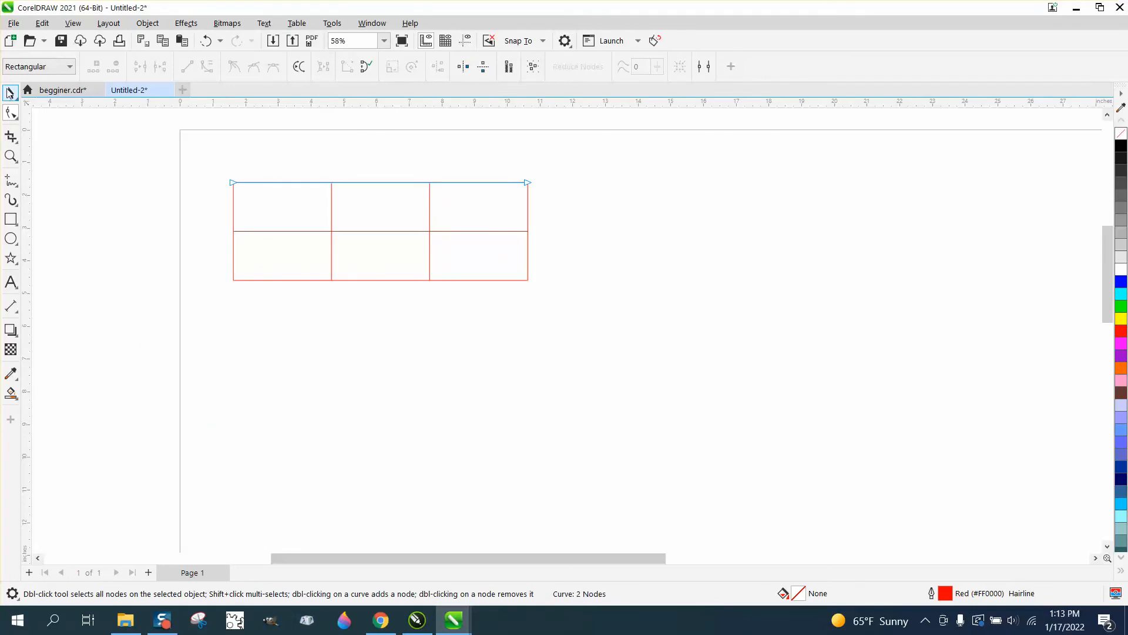
left_click_drag(383, 181, 385, 152)
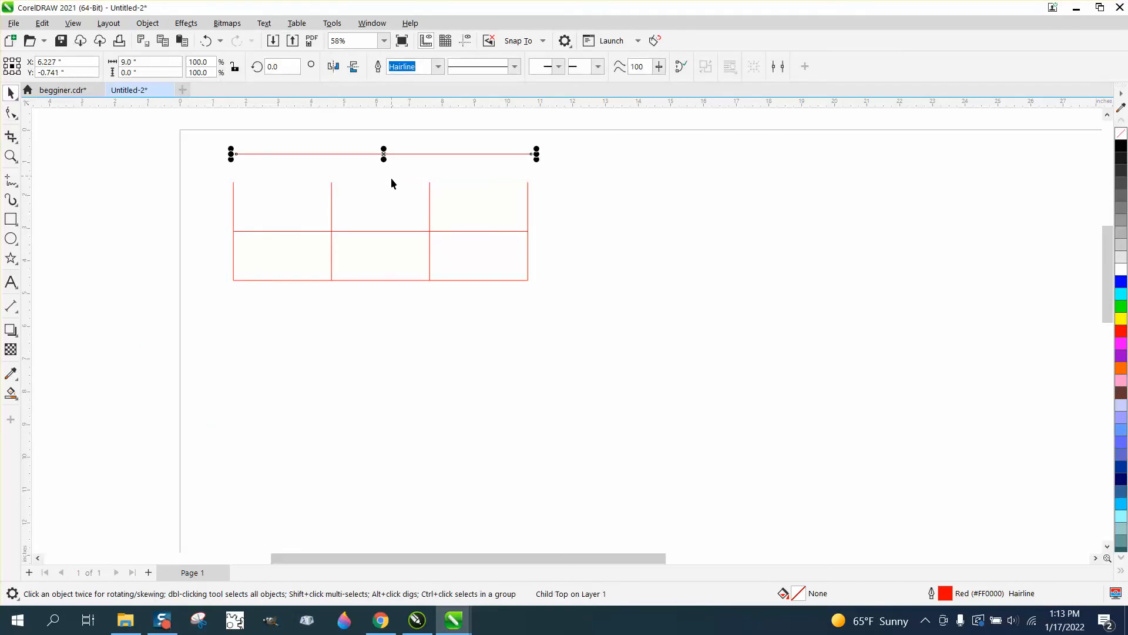
left_click(308, 202)
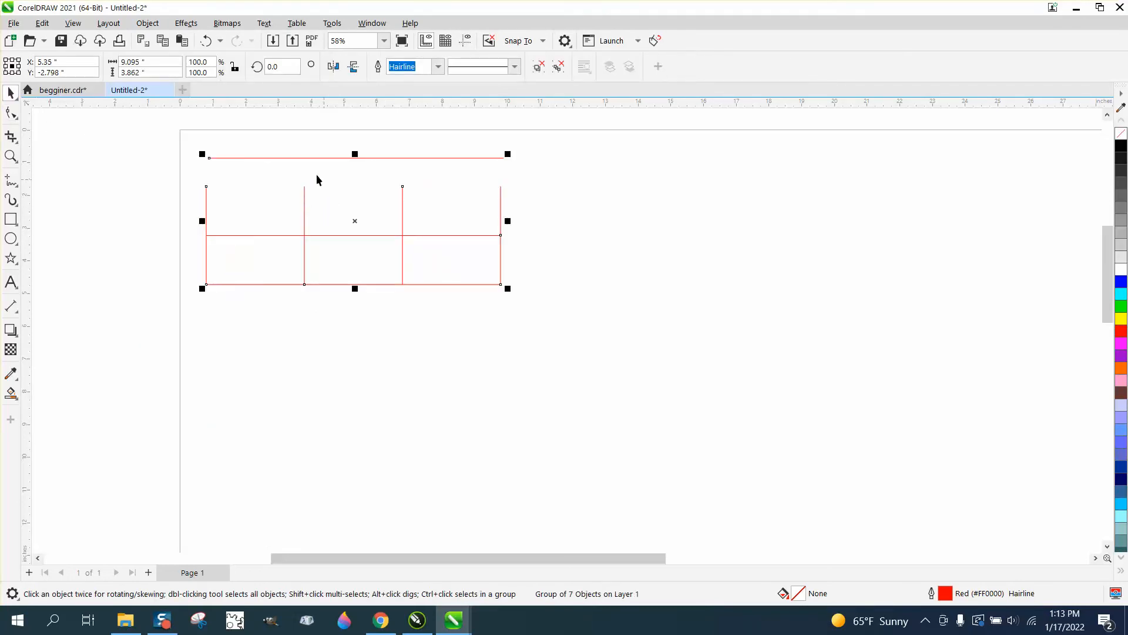
left_click(205, 41)
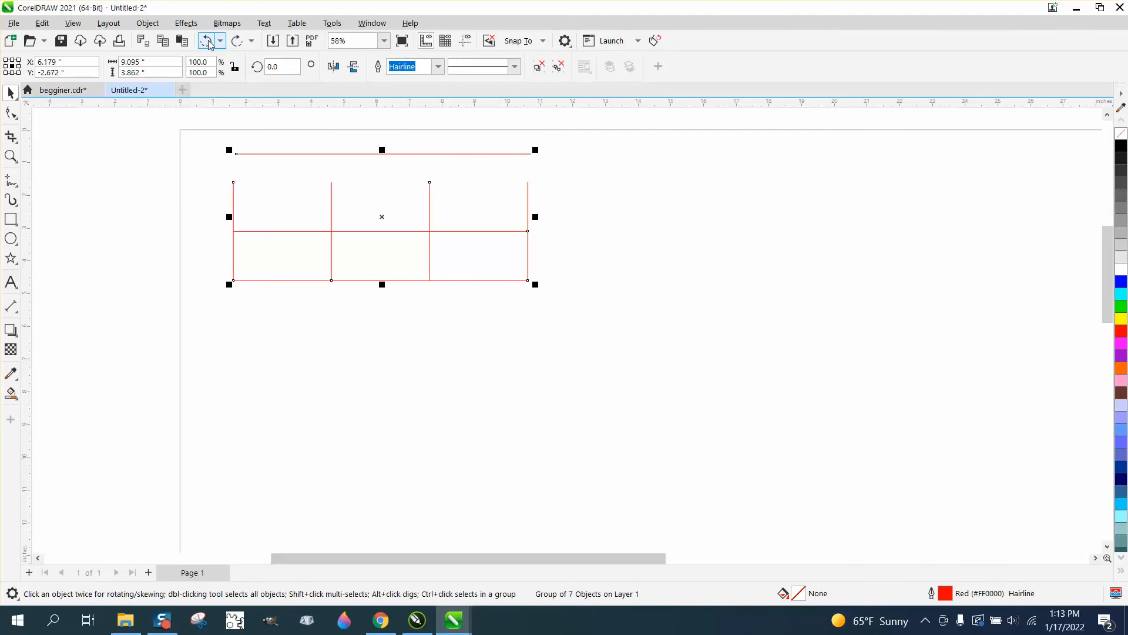
left_click(206, 40)
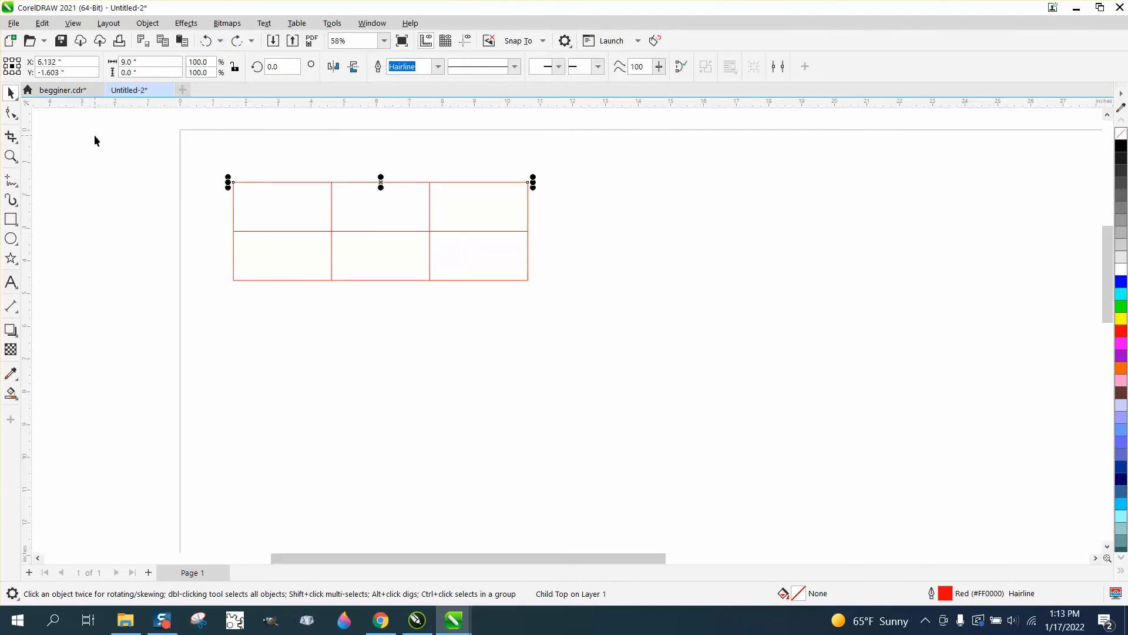
Cycle the selection through the square-cornered matrix's cut lines to examine the single-line cuts
key("Tab")
key("Tab")
key("Tab")
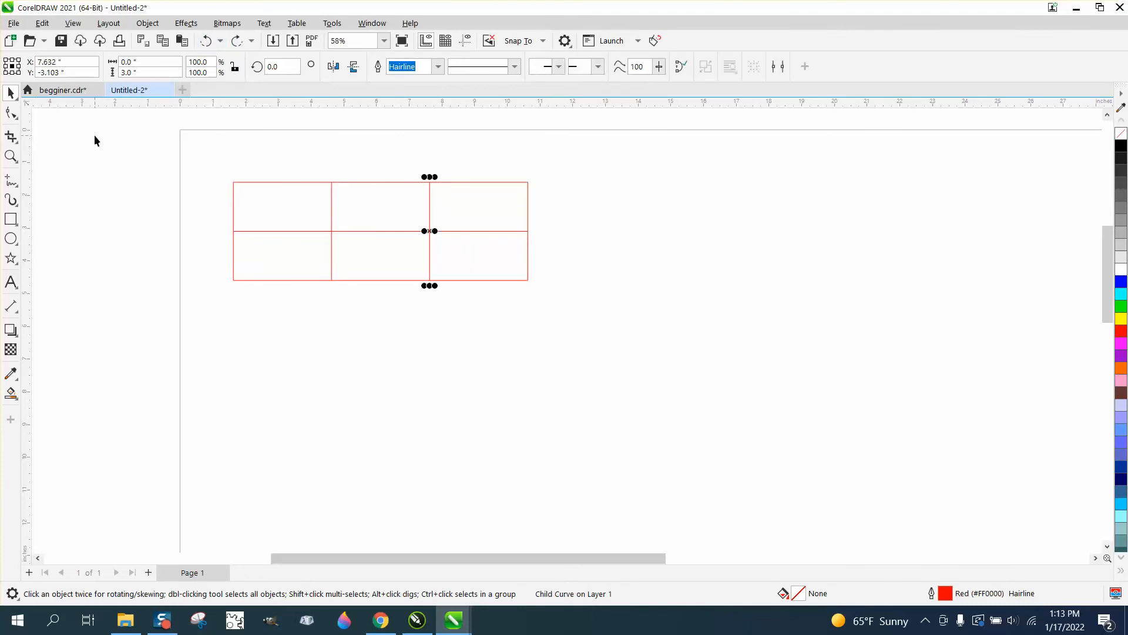
key("Tab")
key("Tab")
key("Tab")
key("Tab")
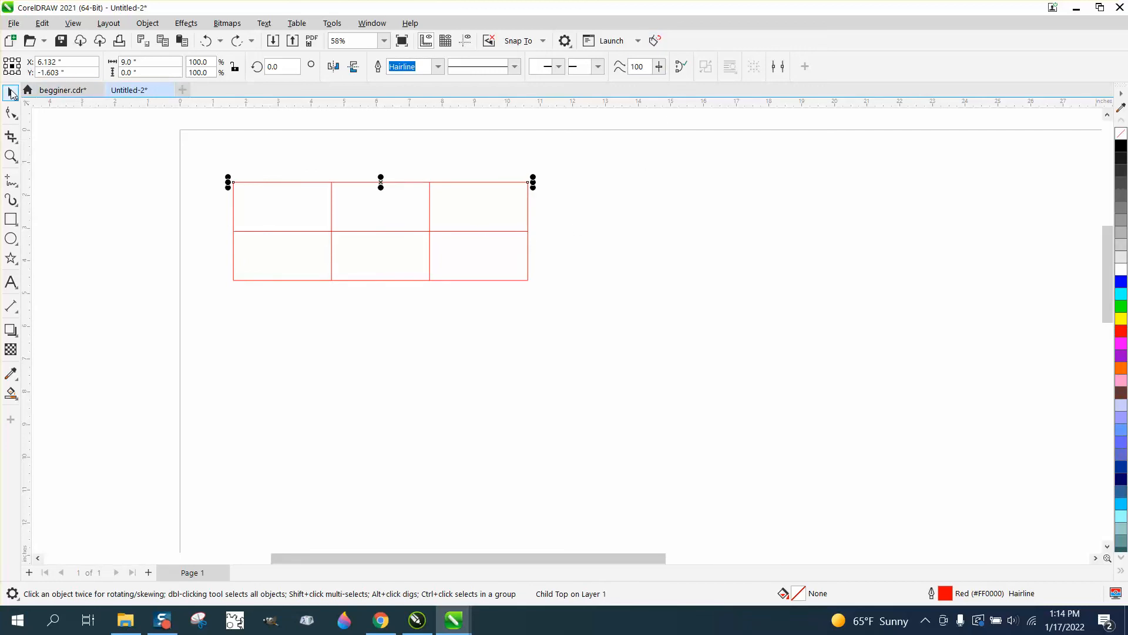
Examine the shared single cut lines of the square-cornered 3-by-2 tag matrix up close, keeping its top cut line selected
left_click(11, 156)
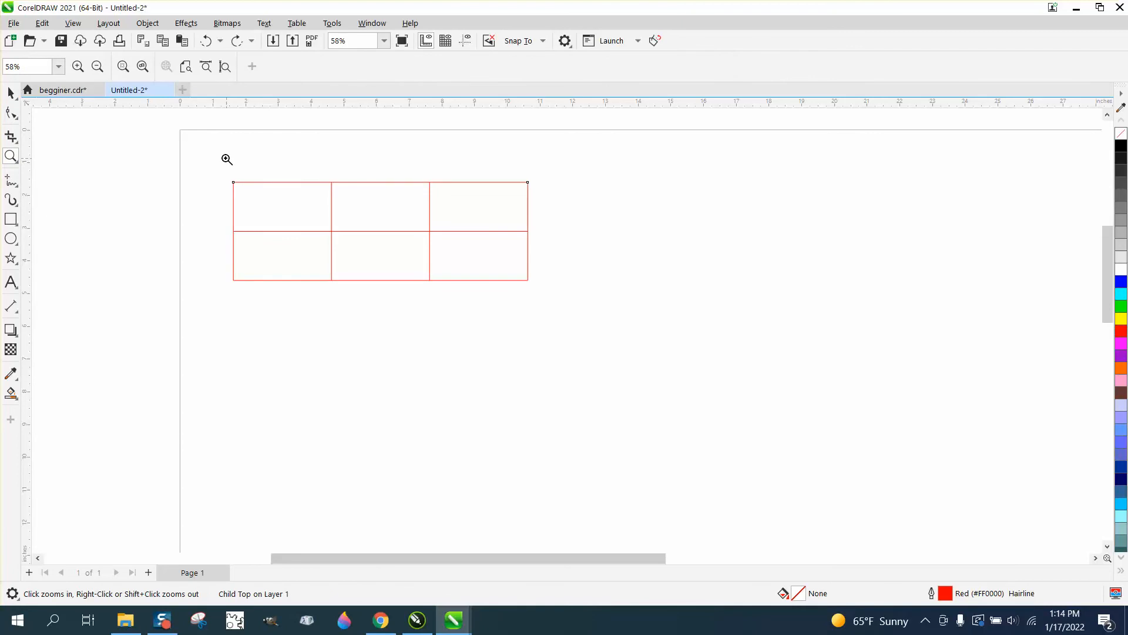
left_click_drag(215, 162, 629, 317)
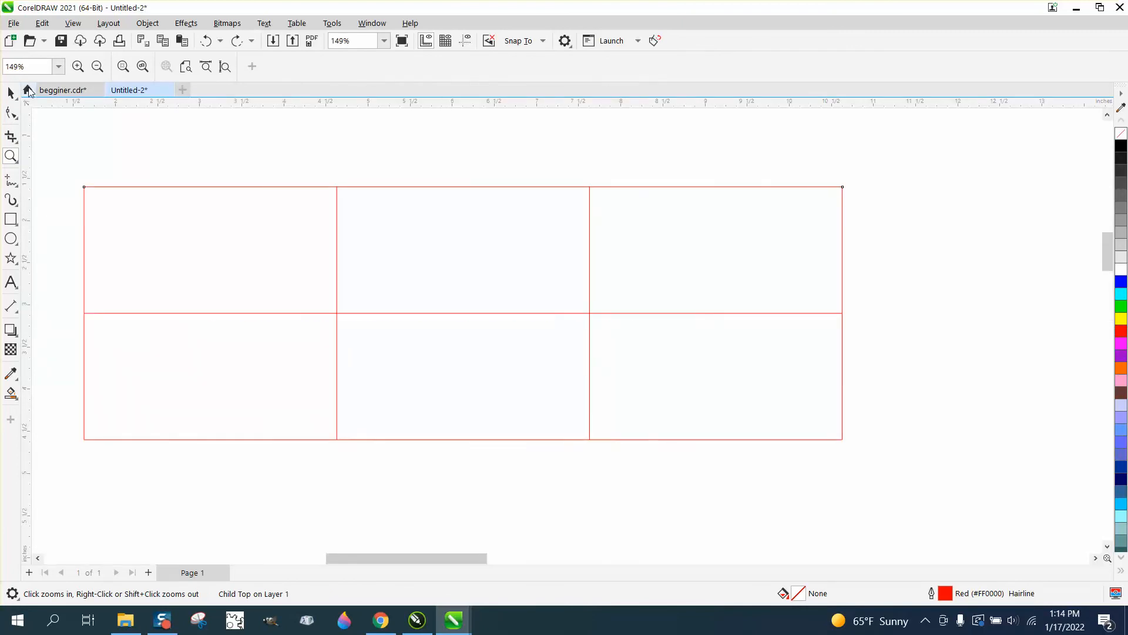
left_click(11, 92)
scroll(245, 172, "down", 3)
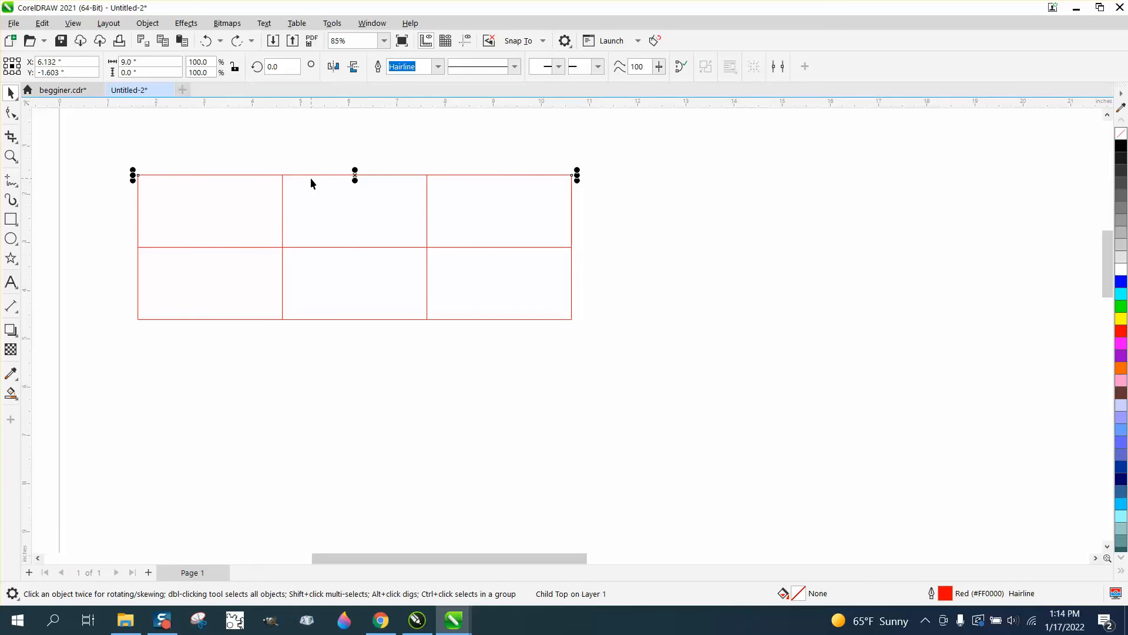
left_click(11, 155)
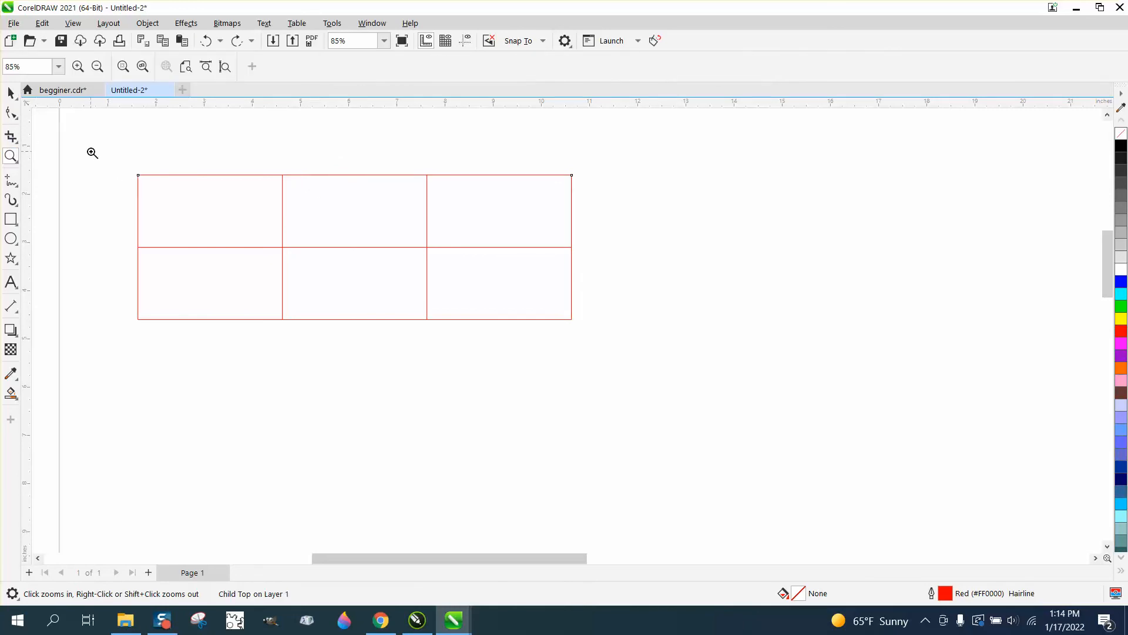
left_click_drag(108, 156, 612, 337)
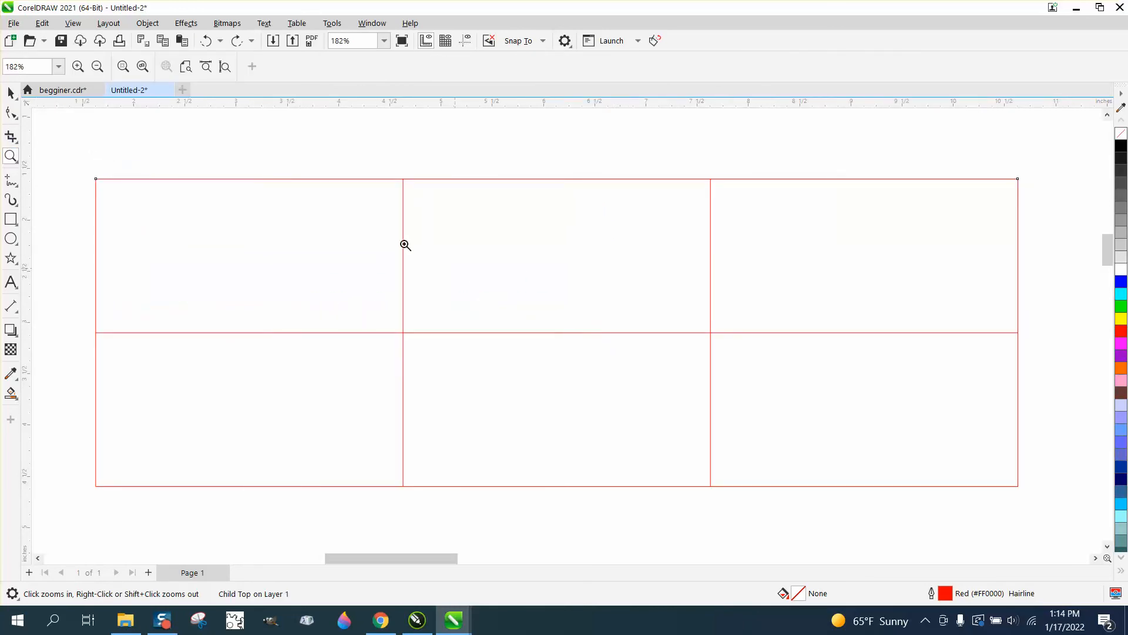
left_click(10, 92)
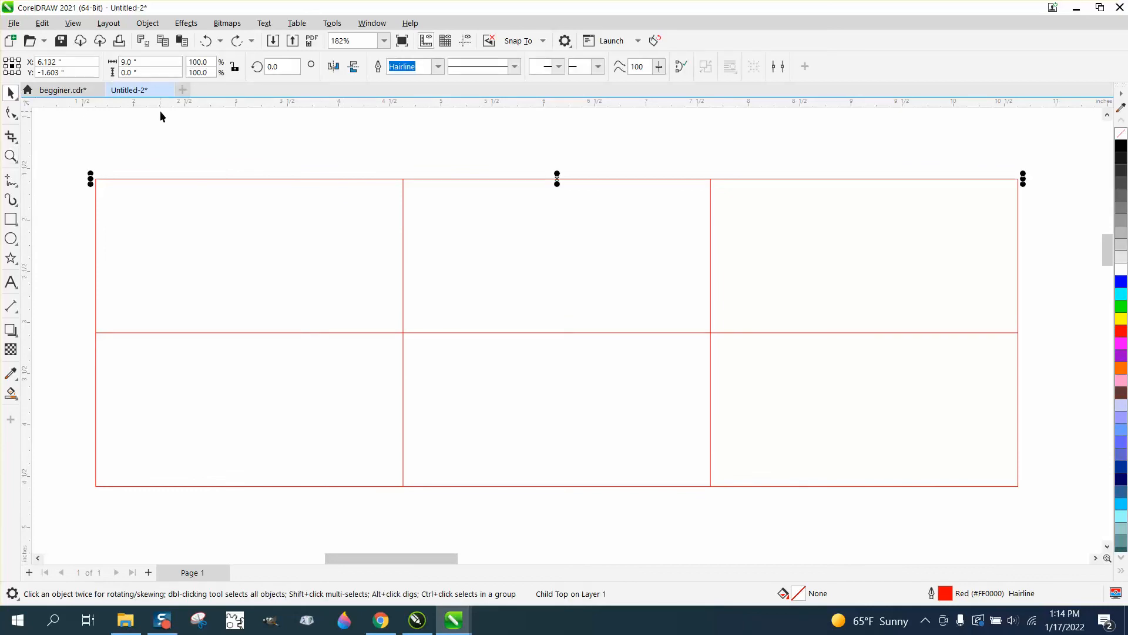
scroll(161, 115, "down", 2)
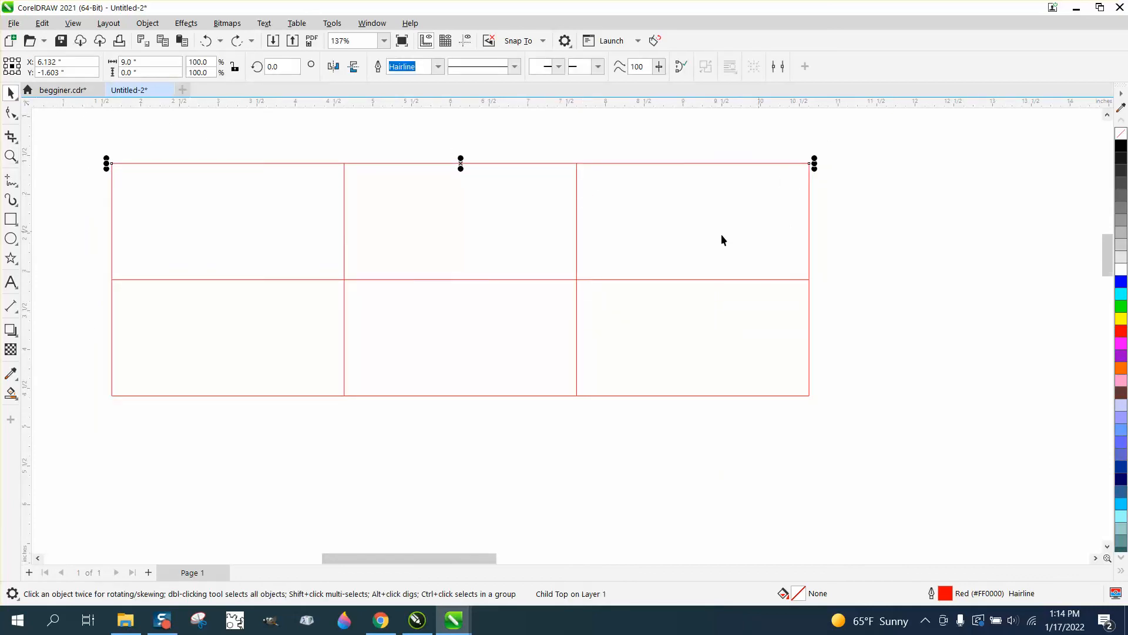